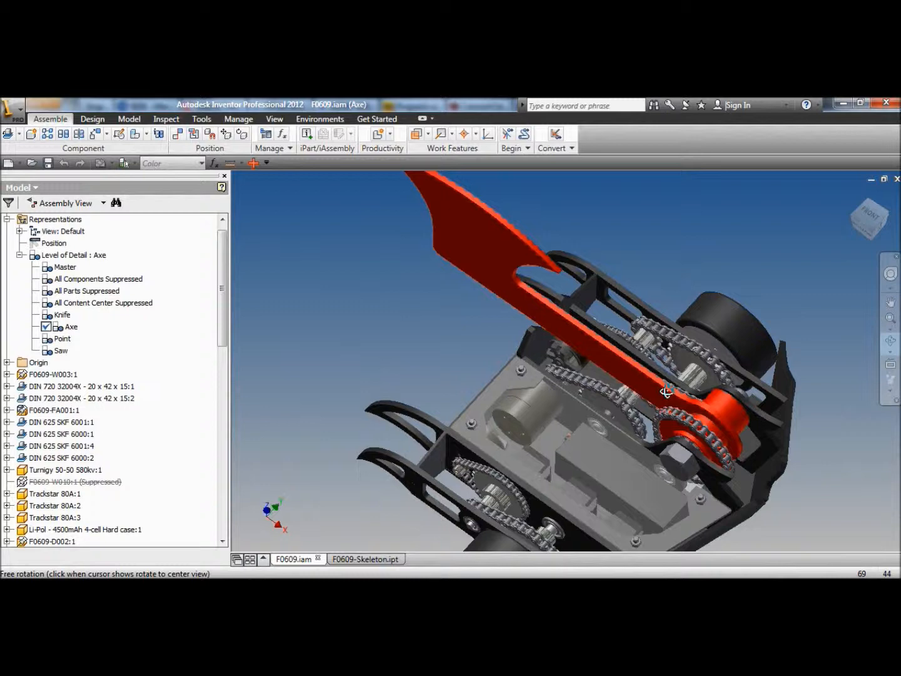
drag(665, 391, 656, 316)
drag(709, 349, 460, 428)
drag(286, 266, 262, 364)
right_click(337, 268)
key(Escape)
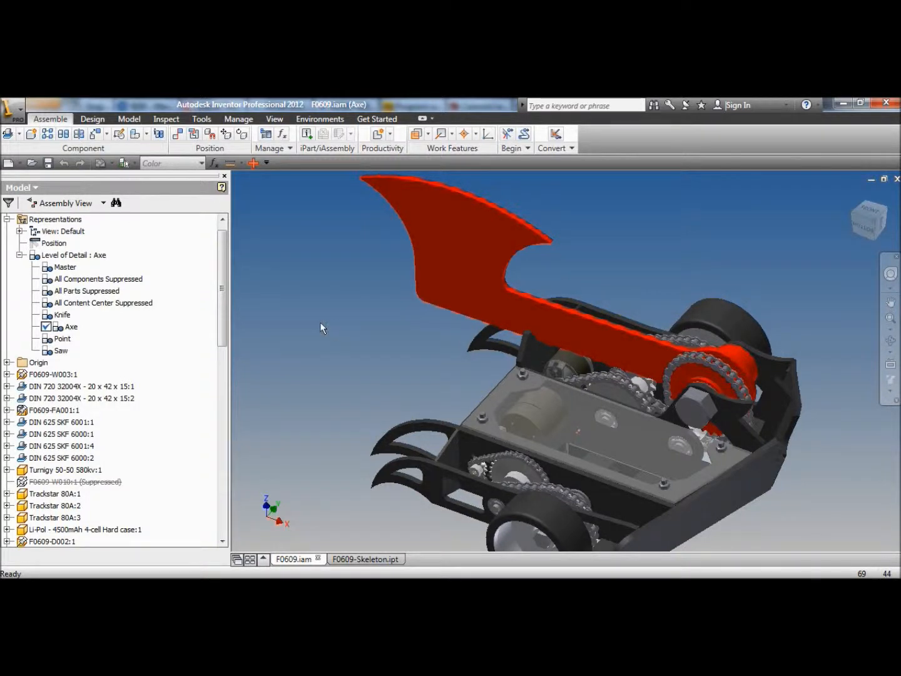
Step: Create a new Standard.iam assembly and place one Screw GB/T 70.2-2000 in size M5 with a 20 mm length
click(9, 163)
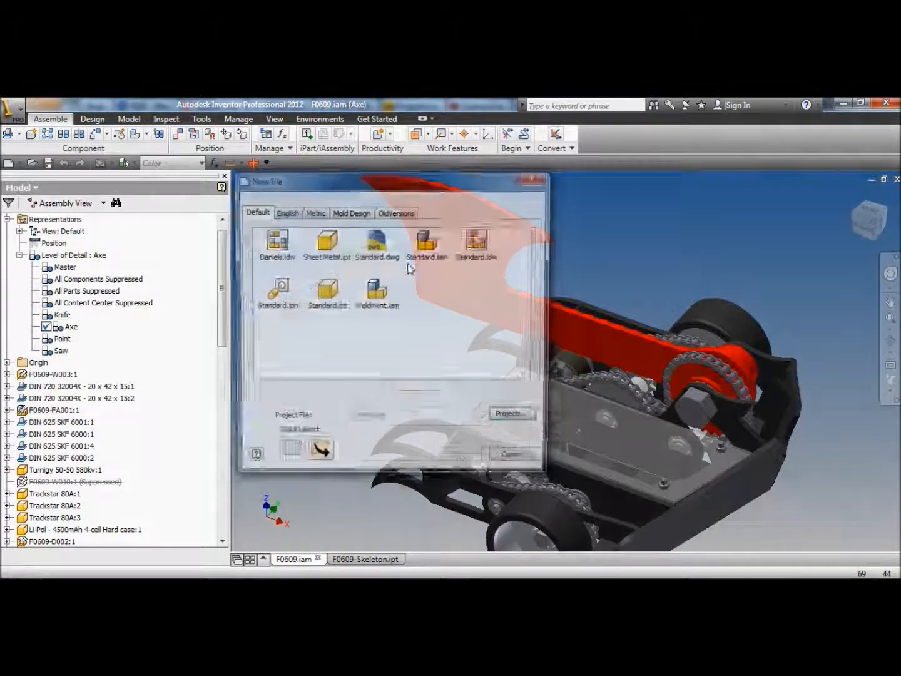
double_click(436, 257)
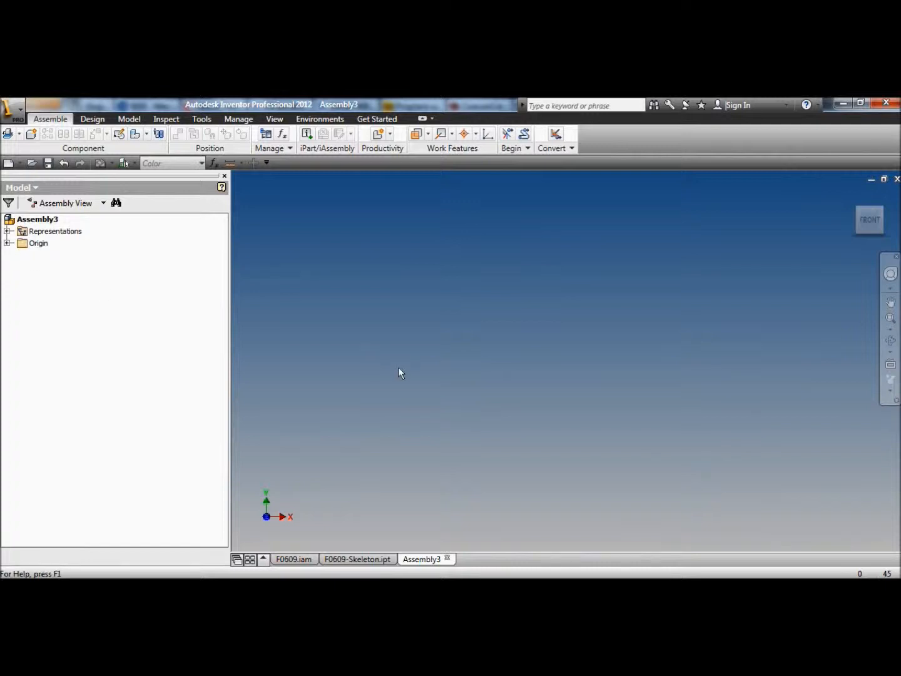
click(8, 135)
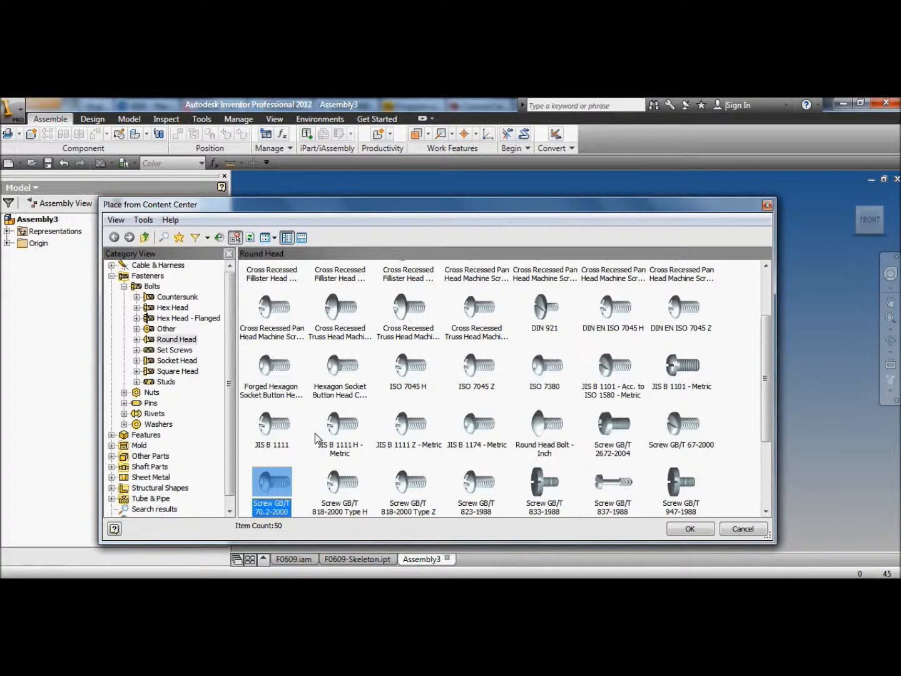
double_click(285, 481)
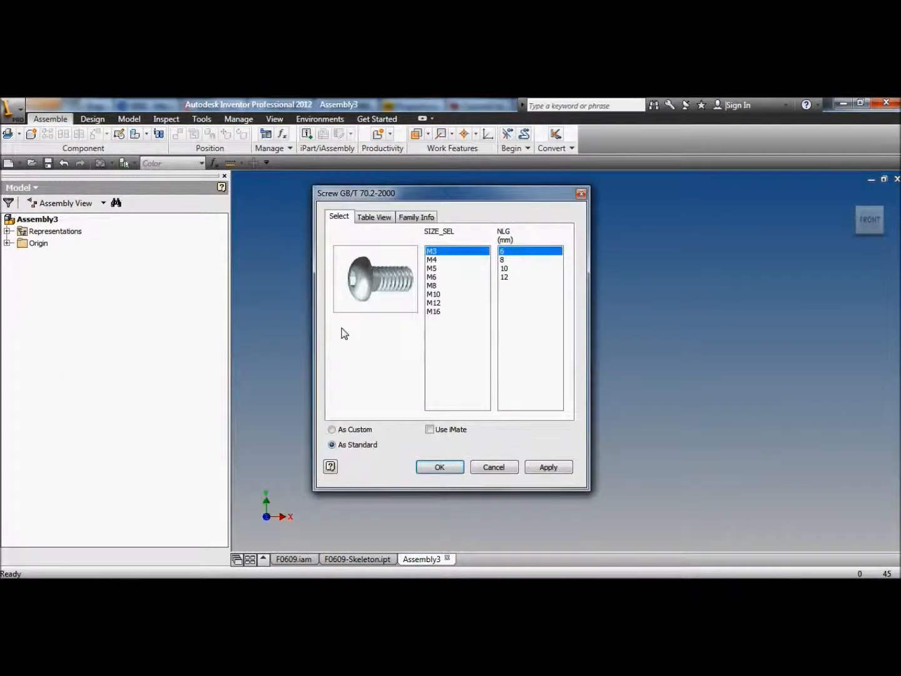
click(439, 267)
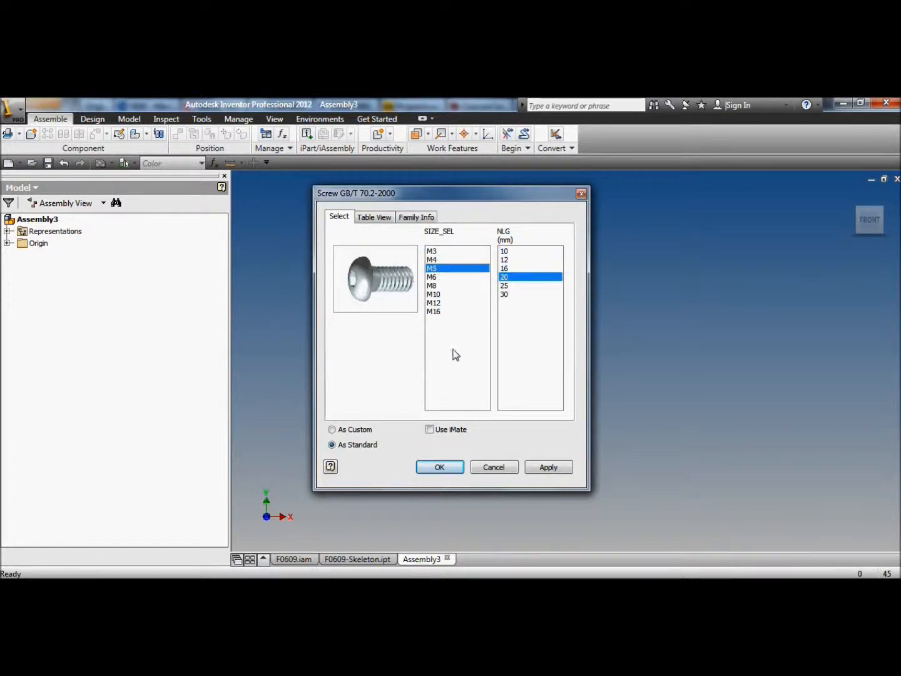
click(440, 467)
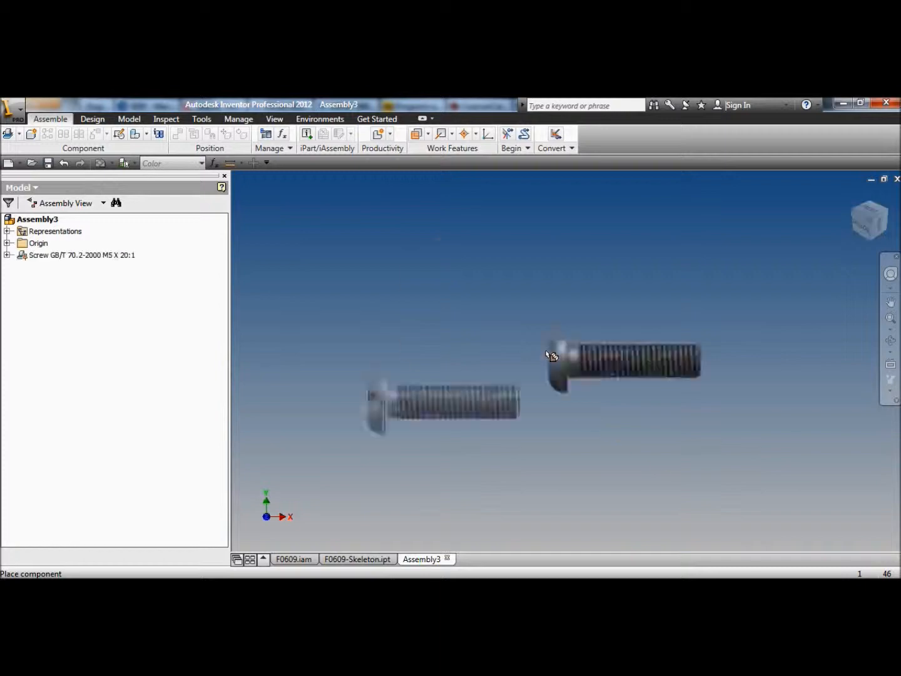
scroll(496, 425, up, 3)
right_click(376, 222)
click(383, 229)
Step: Place two DIN 934 hex nuts in size M5 from the Content Center beside the screw
click(9, 133)
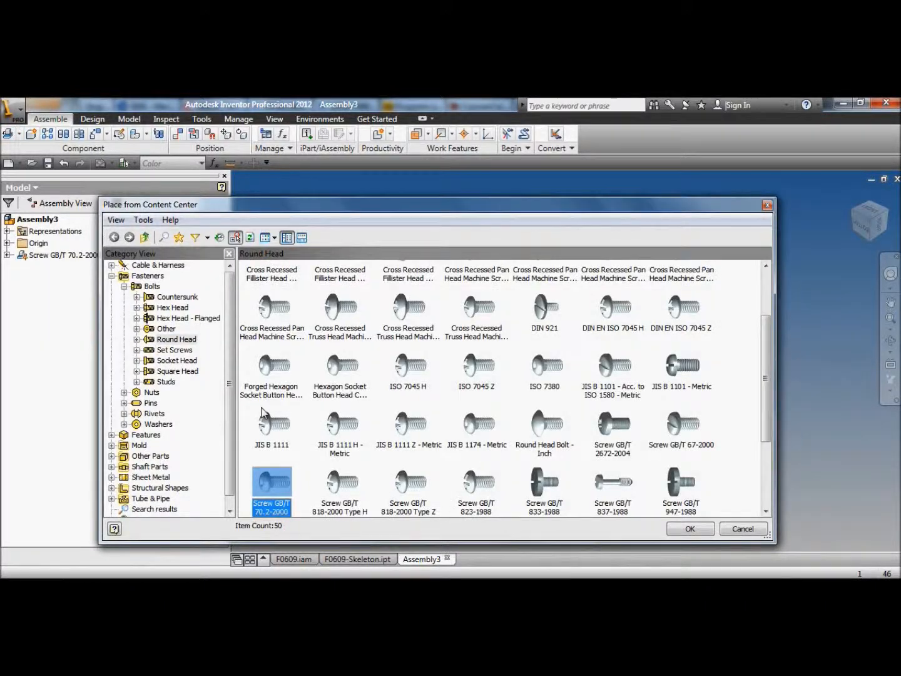
click(145, 391)
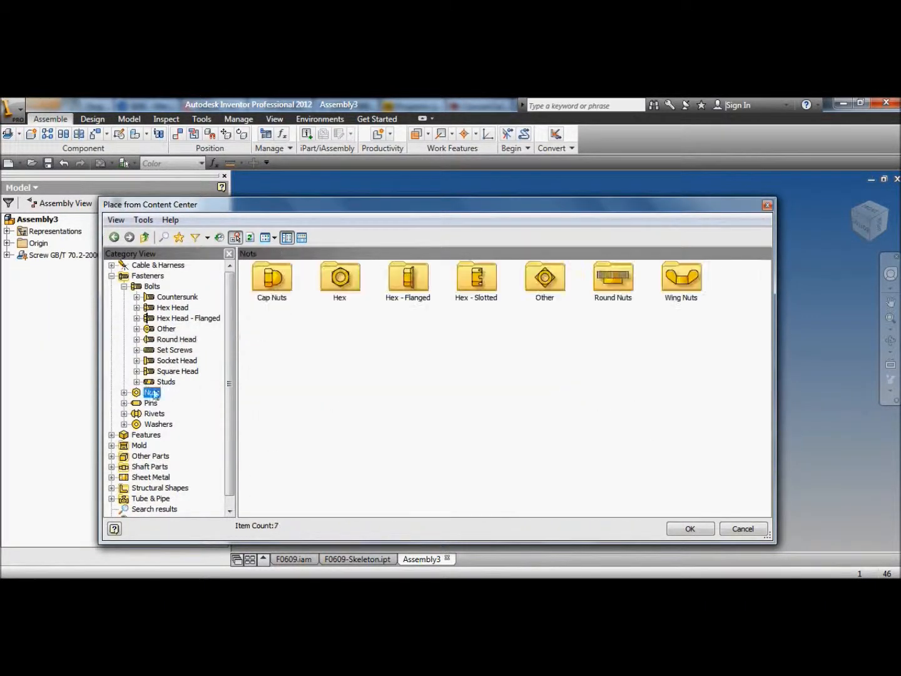
double_click(341, 276)
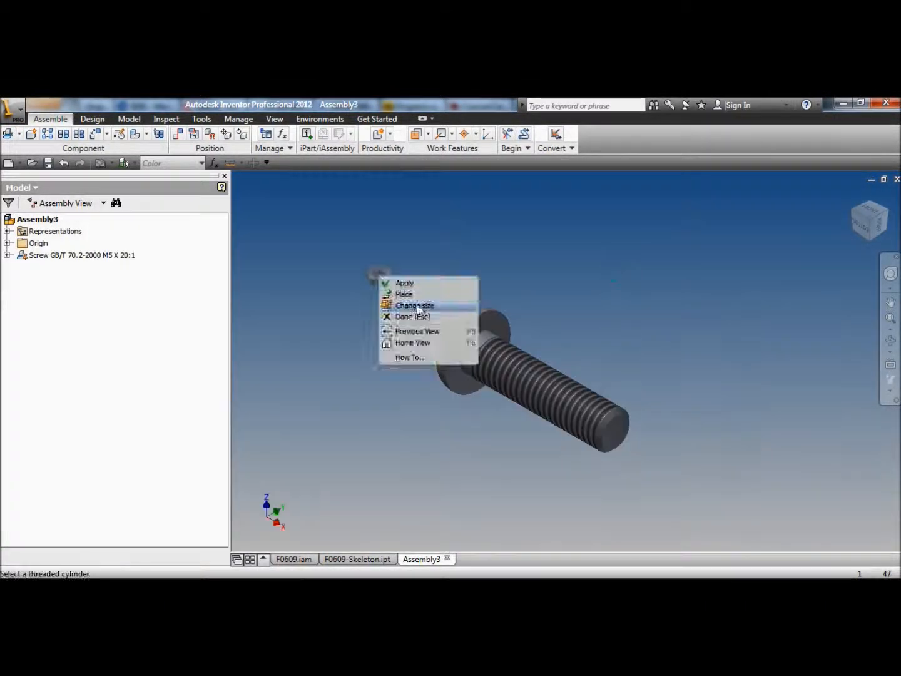
click(394, 303)
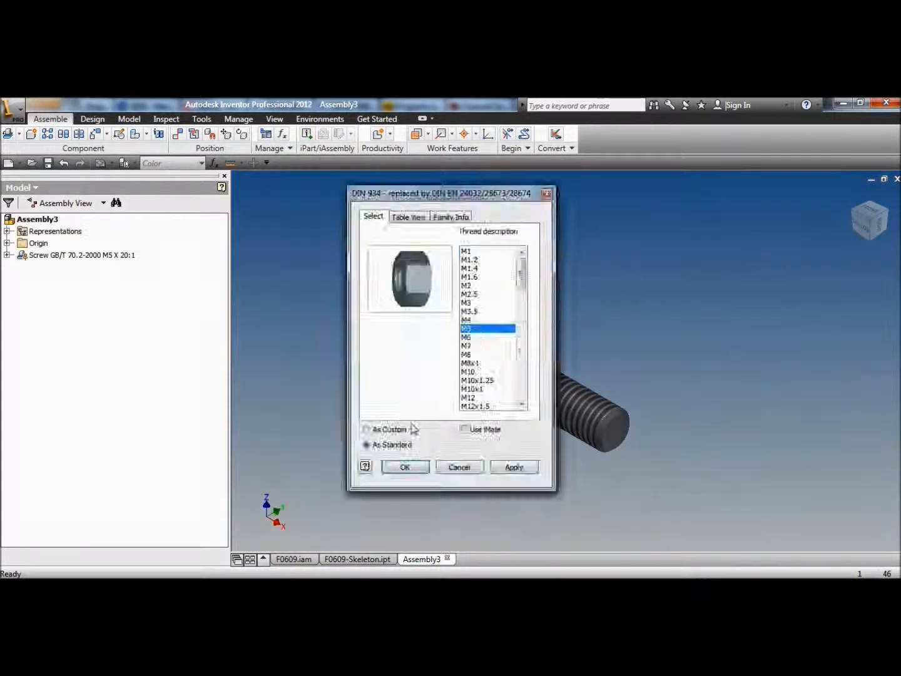
click(403, 466)
click(378, 407)
click(375, 311)
right_click(312, 238)
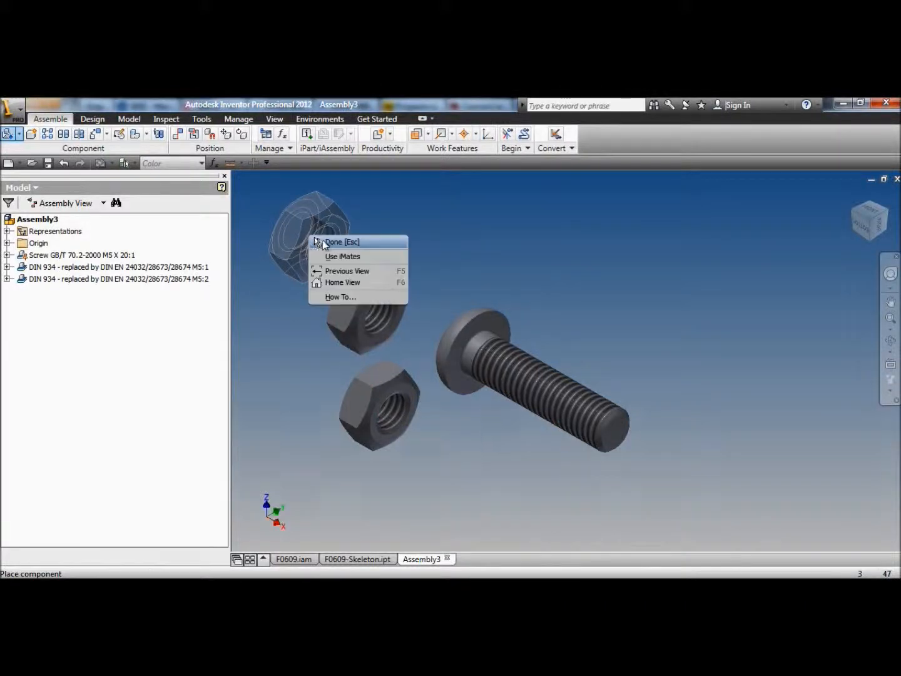
click(312, 246)
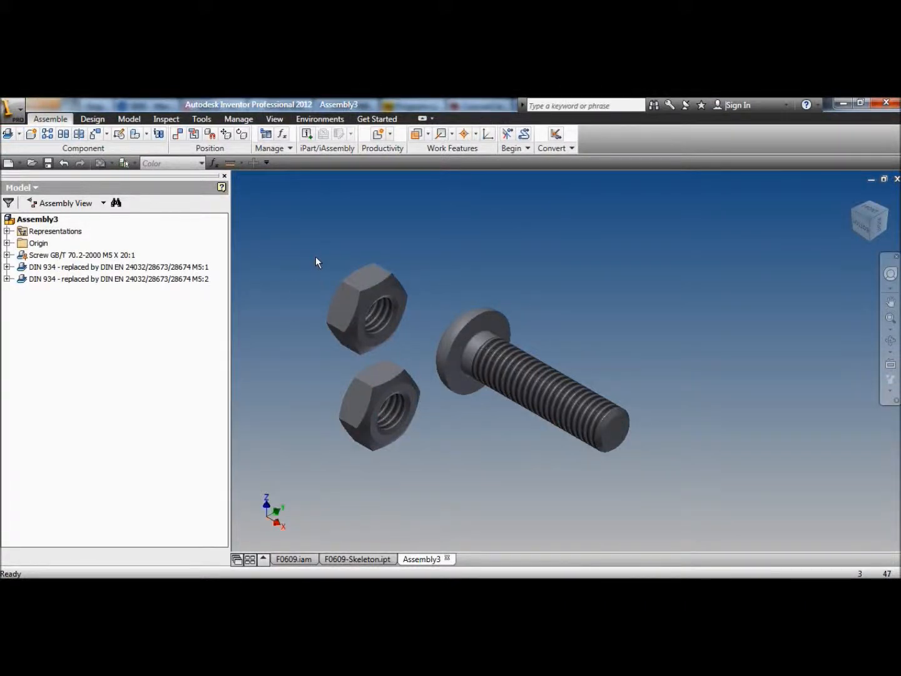
Step: Set the color of the screw and both nuts to Copper
click(370, 283)
click(374, 284)
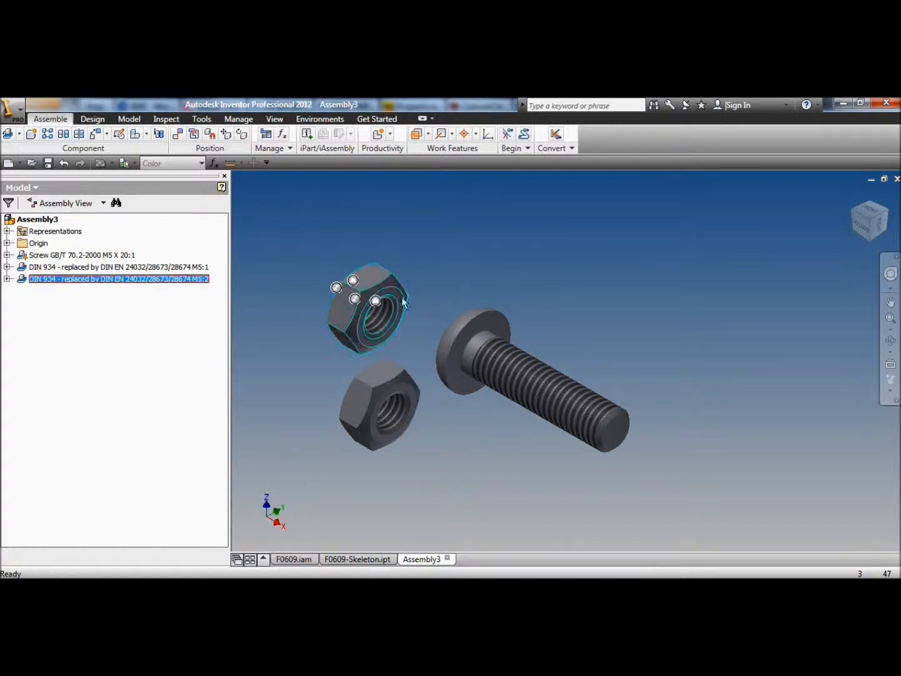
ctrl+click(392, 391)
ctrl+click(513, 402)
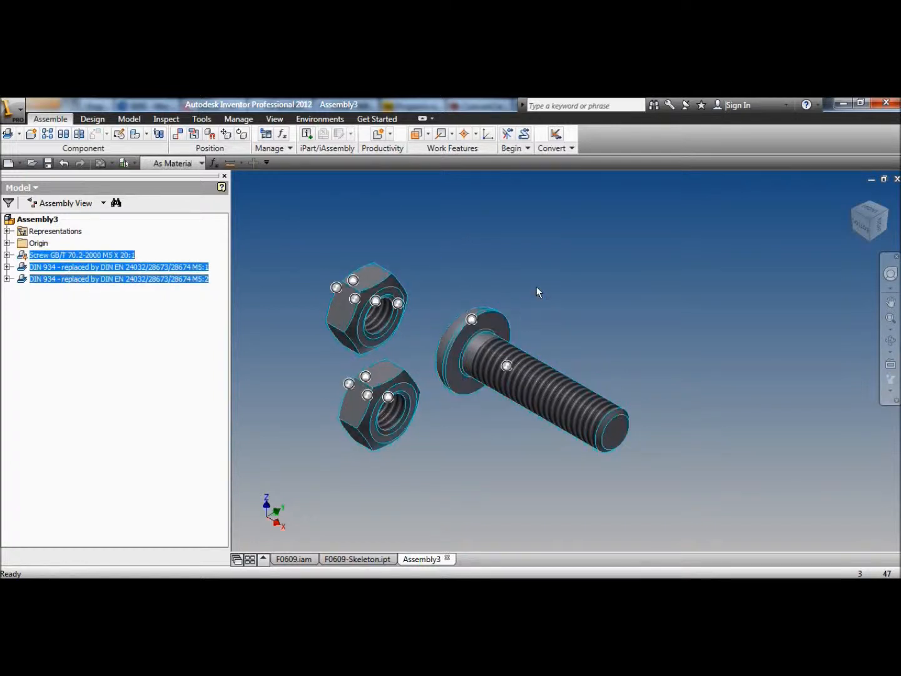
click(187, 158)
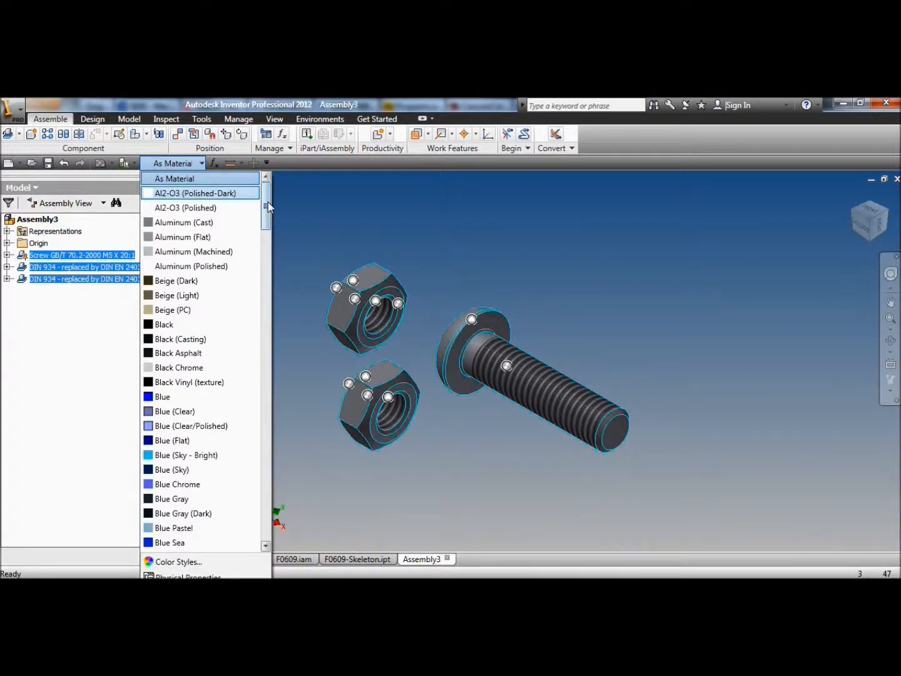
drag(267, 202, 272, 273)
click(168, 251)
click(296, 249)
Step: Set the color of the screw and both nuts to Metal-Brass
click(200, 164)
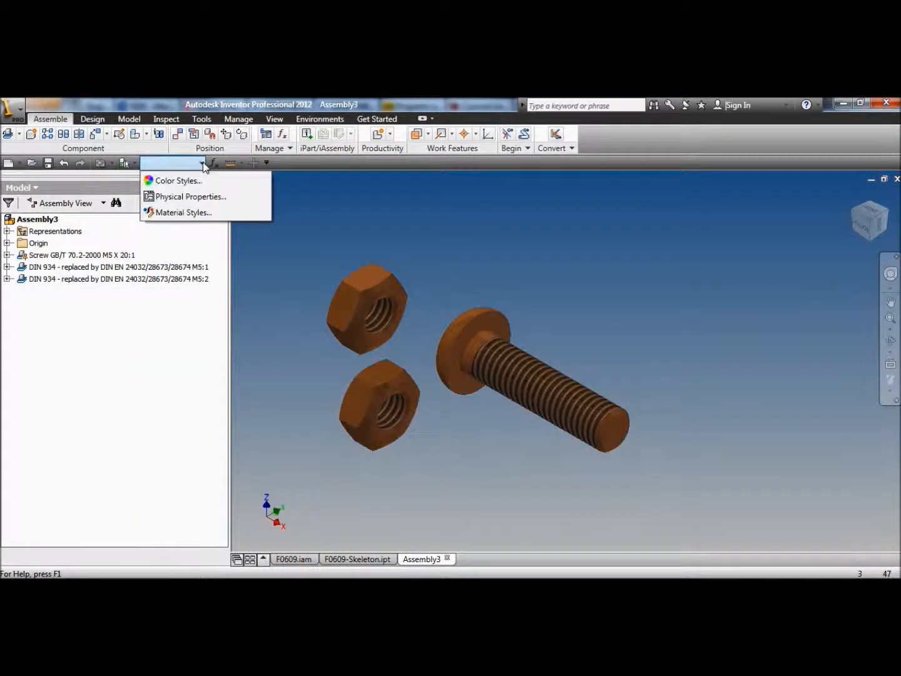
click(82, 256)
ctrl+click(82, 268)
ctrl+click(82, 279)
click(201, 164)
drag(263, 297, 271, 348)
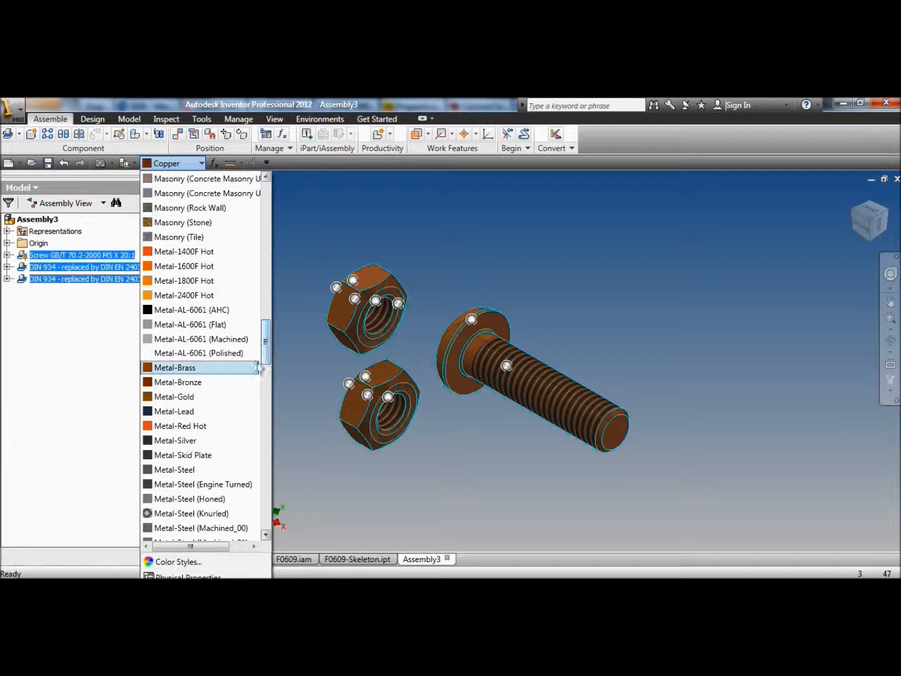
click(188, 371)
click(254, 351)
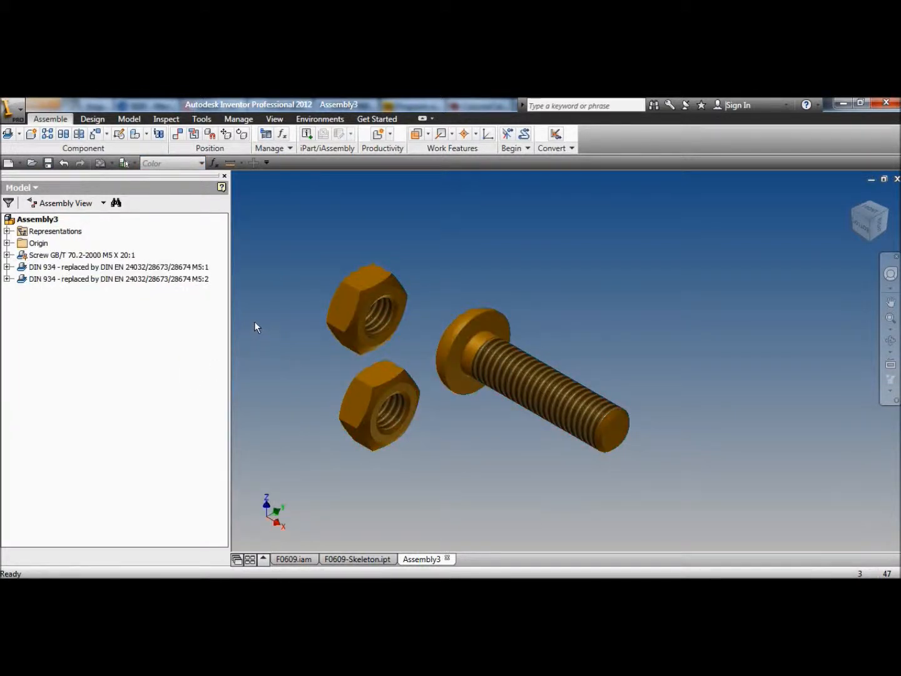
Step: Place two #10 Terminal Ring 12 - 10 AWG connectors from the Content Center beside the screw and nuts
click(890, 340)
drag(551, 350, 463, 250)
right_click(454, 237)
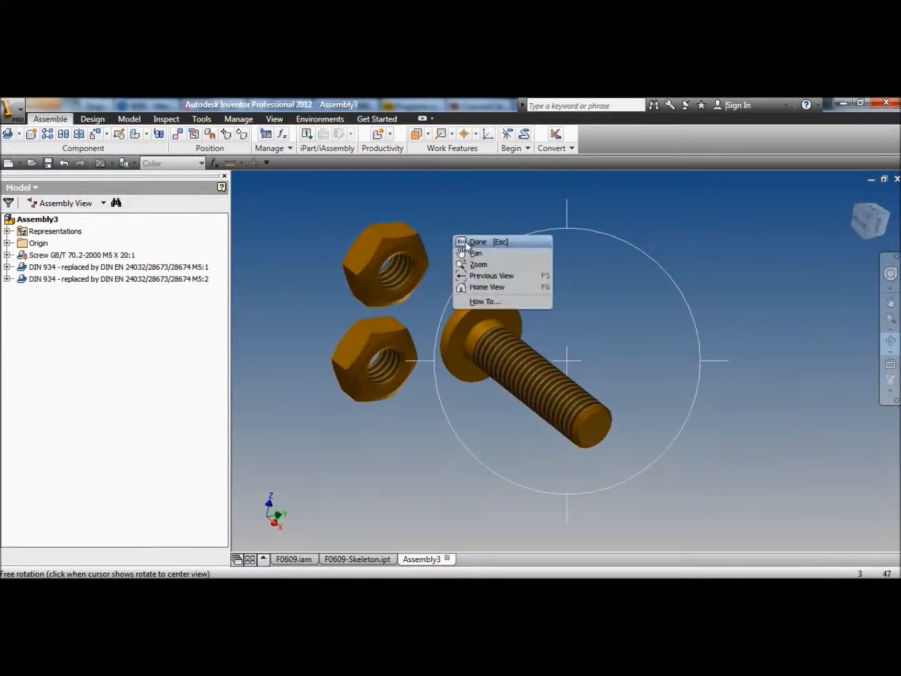
click(476, 242)
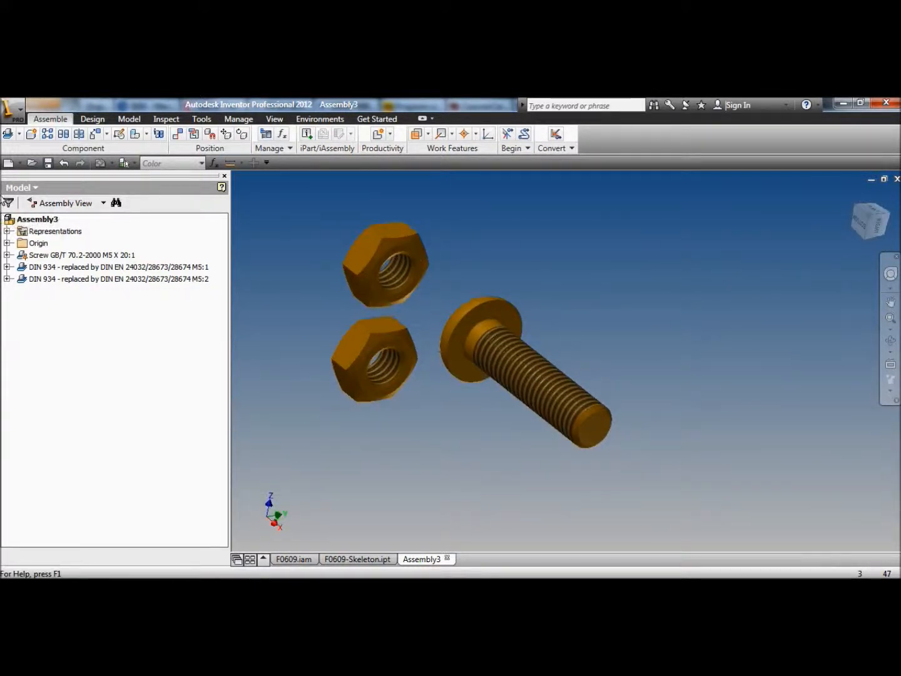
click(7, 133)
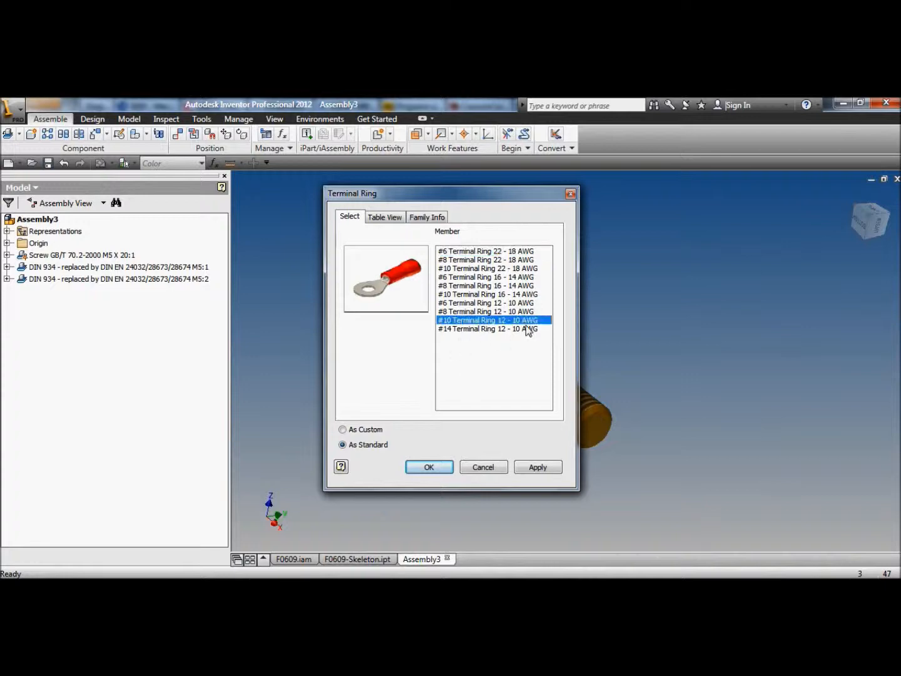
click(430, 468)
scroll(447, 459, up, 3)
click(665, 386)
click(604, 336)
key(Escape)
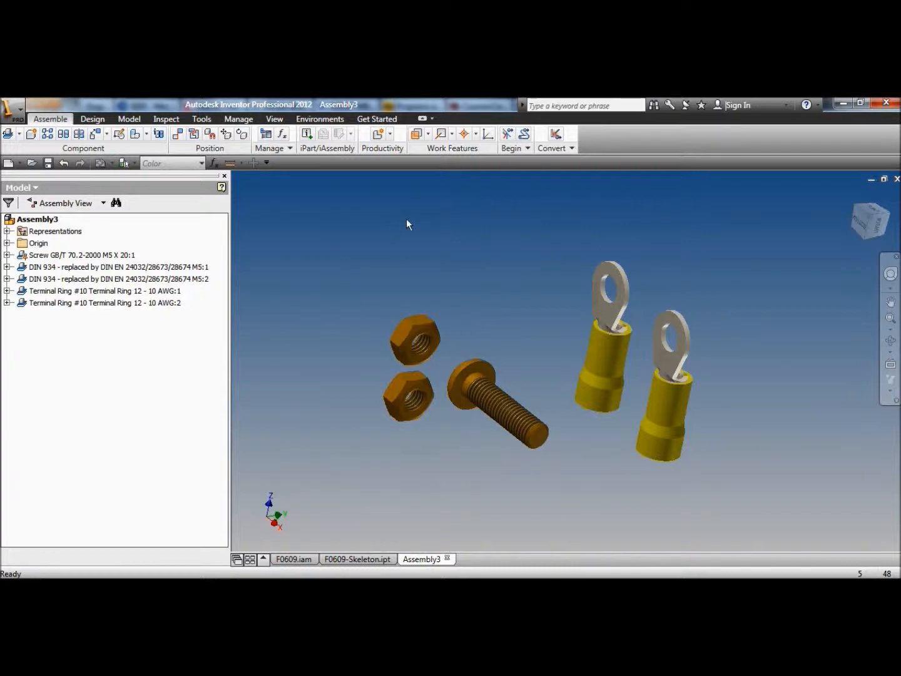
Step: Add an Insert constraint with 0 mm offset that seats the upper nut on the hole of the farther terminal ring
click(891, 340)
drag(563, 351, 438, 382)
key(Escape)
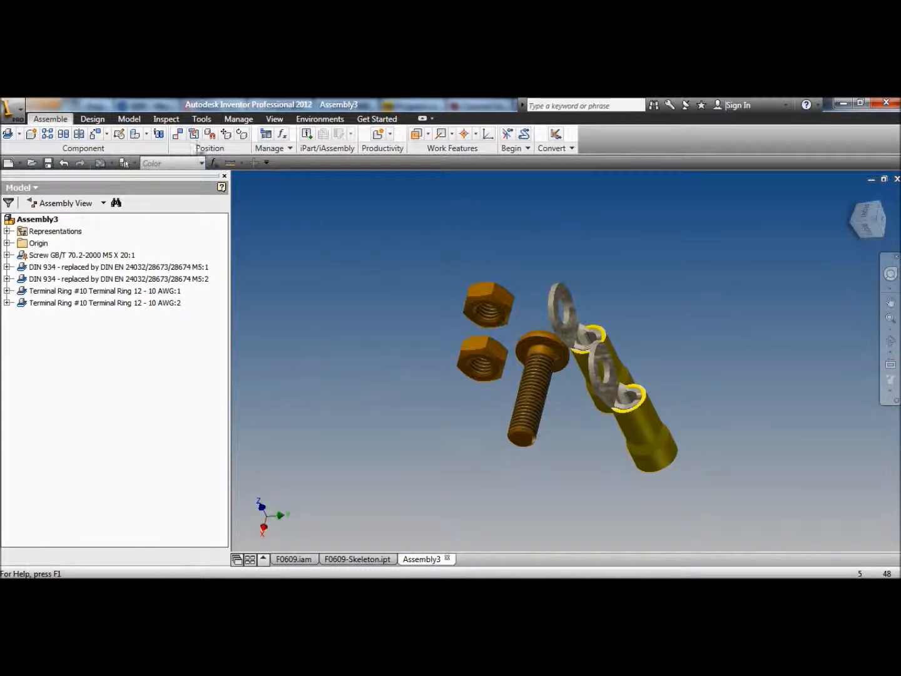
click(177, 133)
click(216, 238)
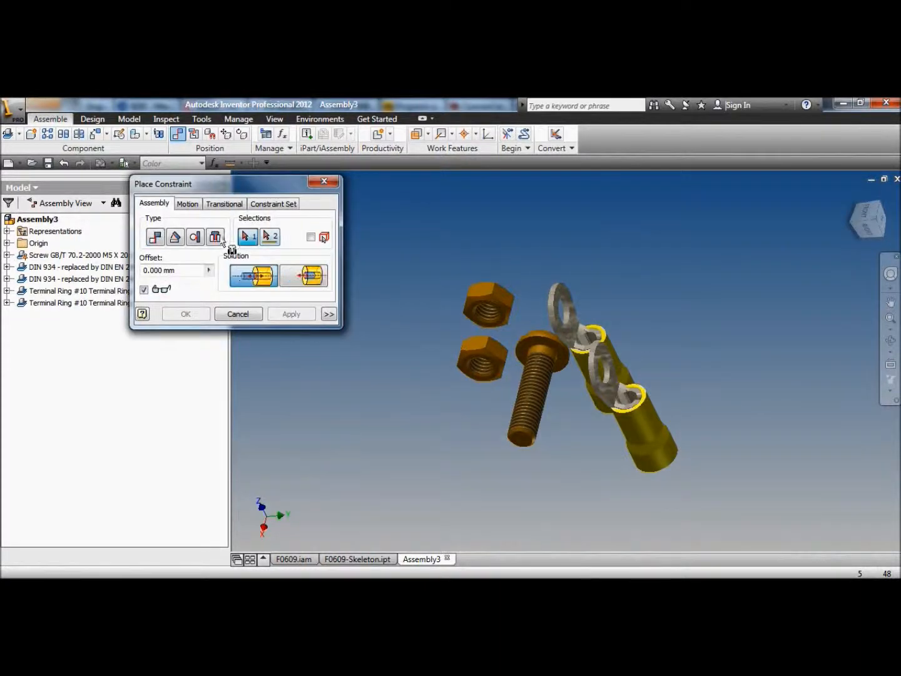
scroll(349, 326, down, 3)
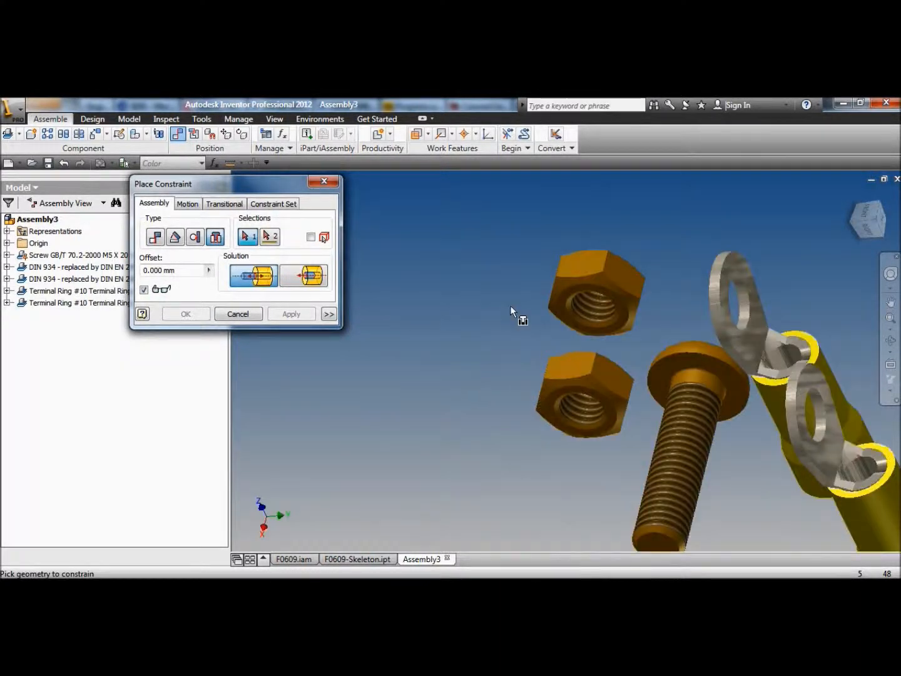
click(575, 285)
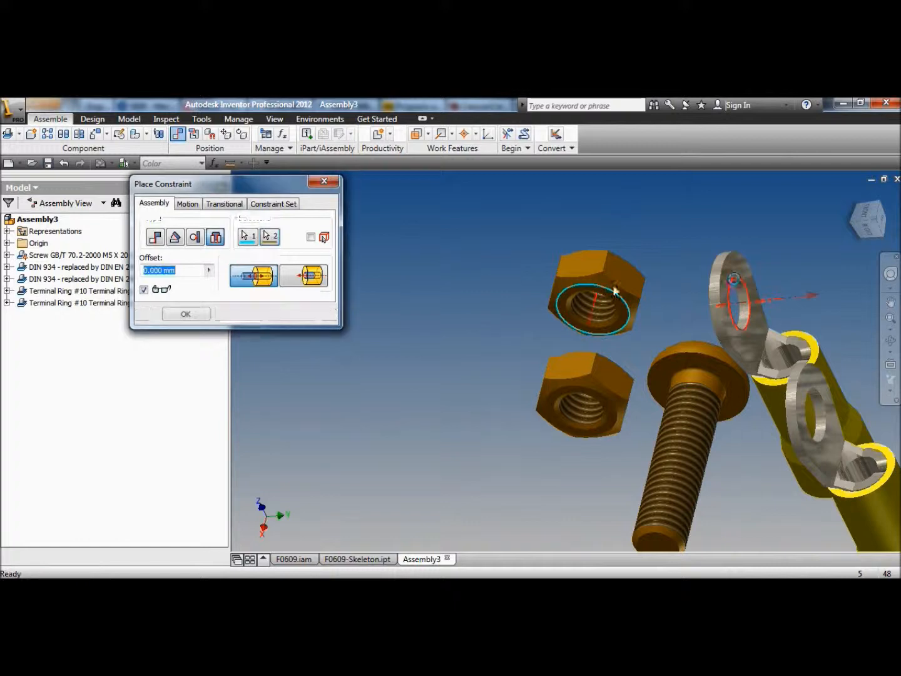
click(737, 294)
click(291, 313)
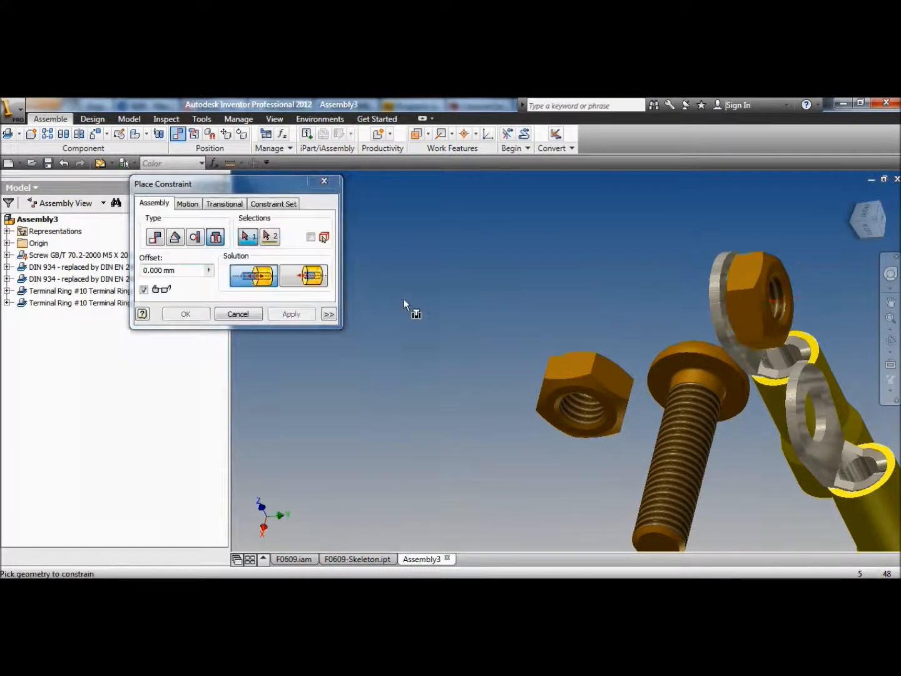
Step: Add an Insert constraint with 0 mm offset that seats the remaining nut on the second terminal ring's hole
middle_drag(481, 357, 394, 329)
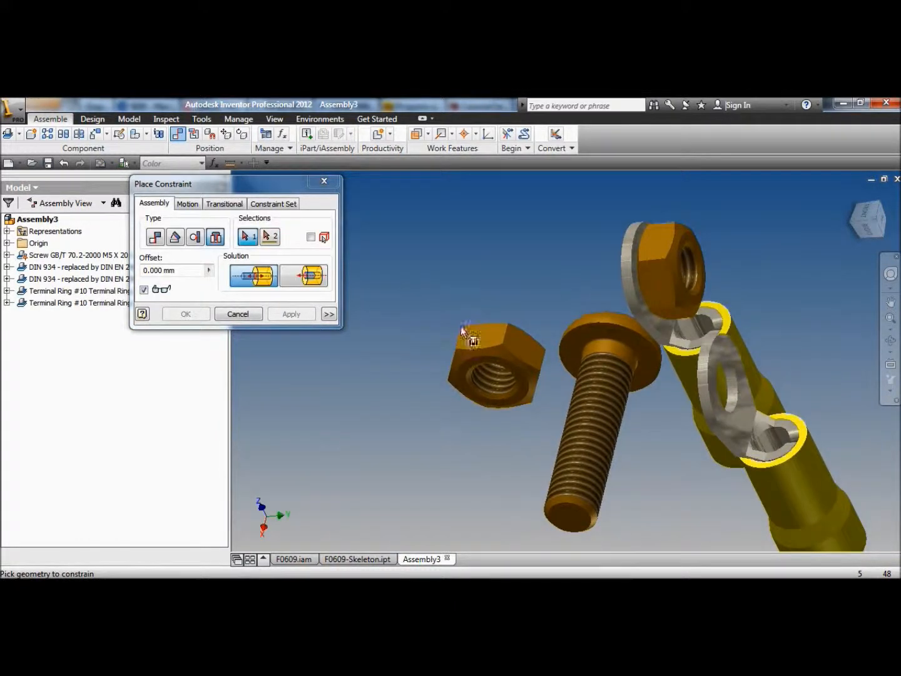
click(483, 357)
click(727, 357)
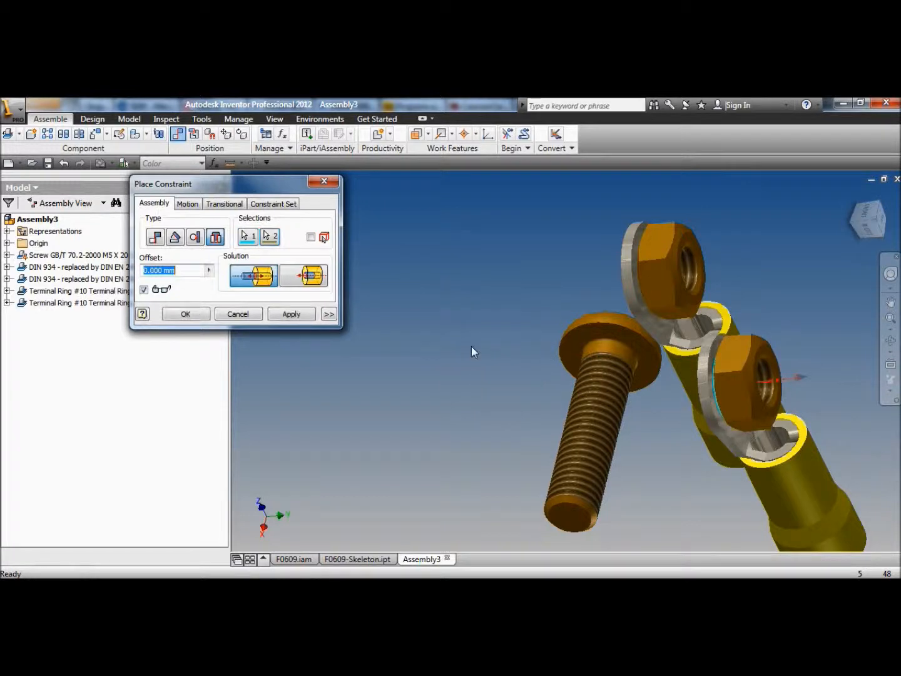
click(291, 312)
click(238, 313)
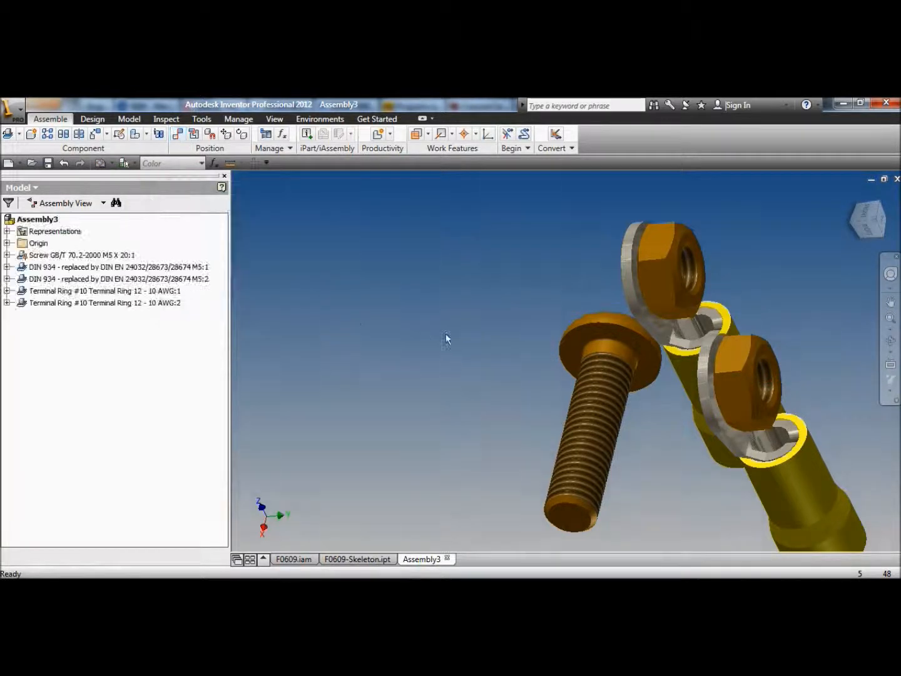
Step: Constrain the screw through both nuts and terminal rings so they form one stacked connection
scroll(445, 338, down, 3)
click(891, 341)
drag(635, 357, 650, 450)
right_click(520, 262)
click(541, 266)
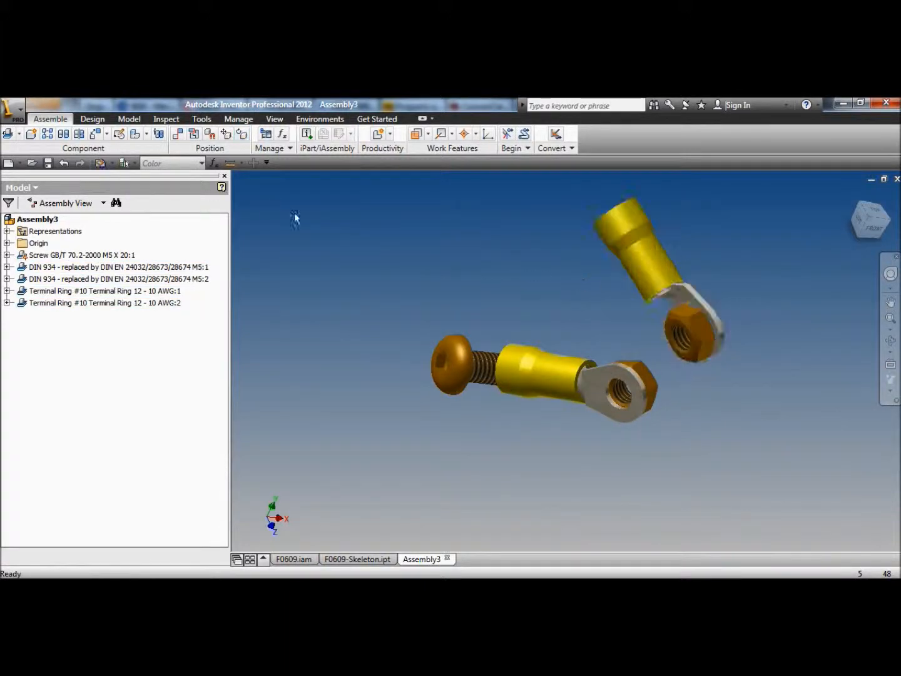
key(c)
scroll(381, 342, up, 3)
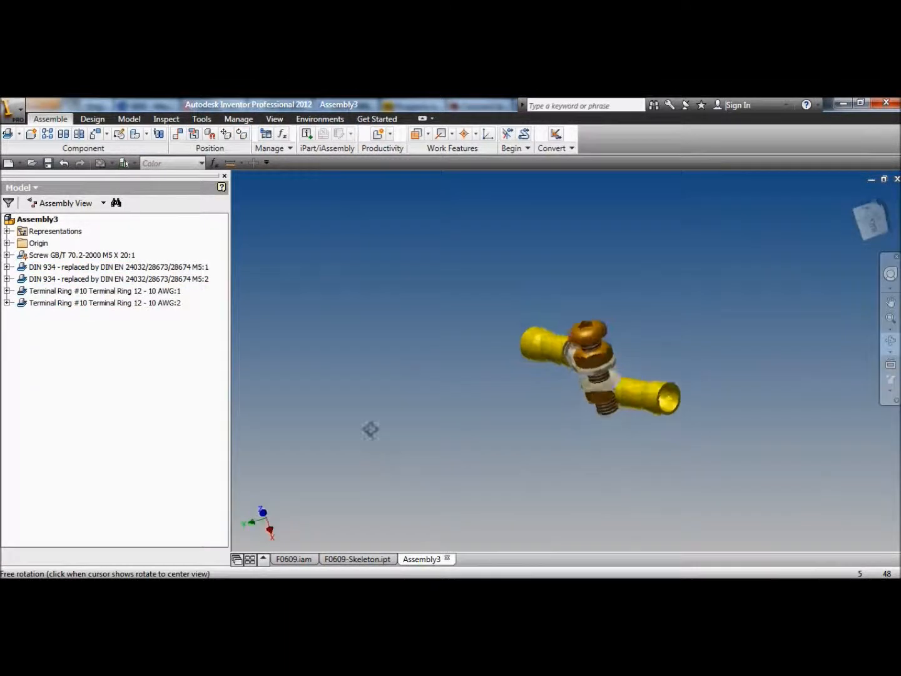
drag(368, 428, 417, 432)
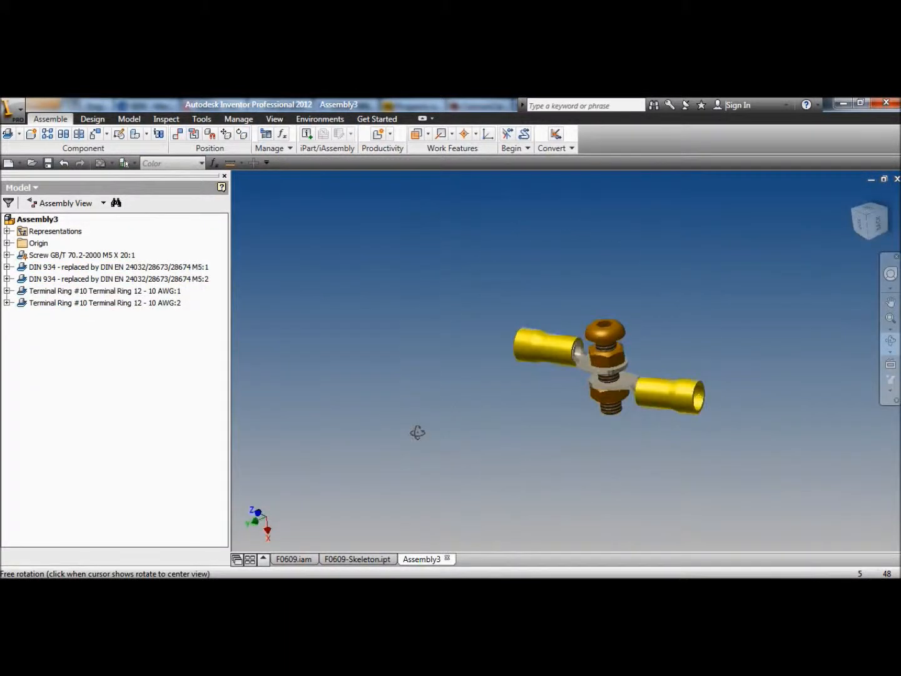
scroll(707, 357, up, 3)
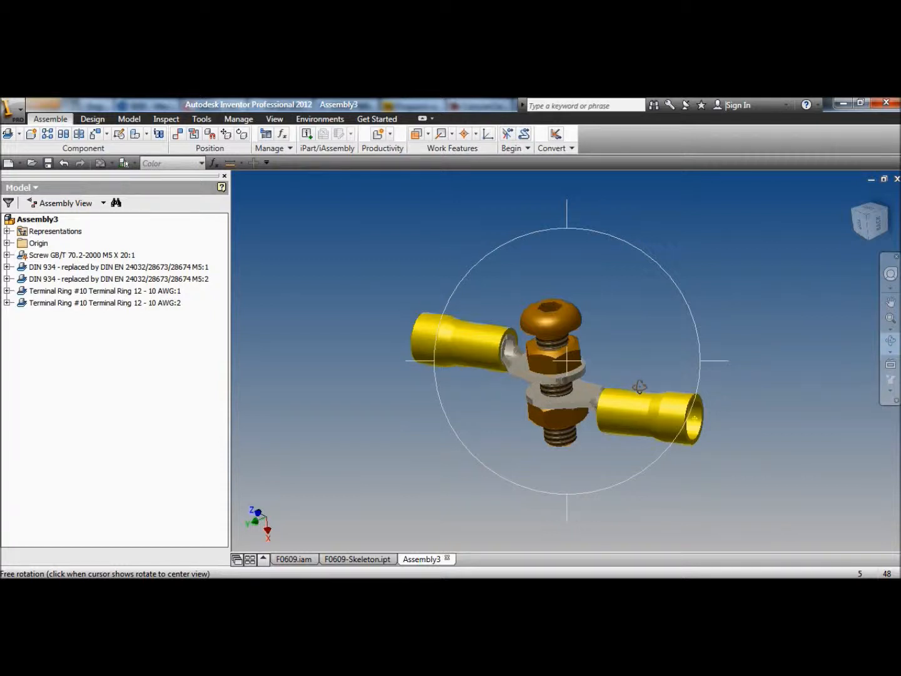
Step: Create a new standard part file for the block that goes with the terminal connection
drag(594, 454, 529, 467)
right_click(623, 331)
click(628, 339)
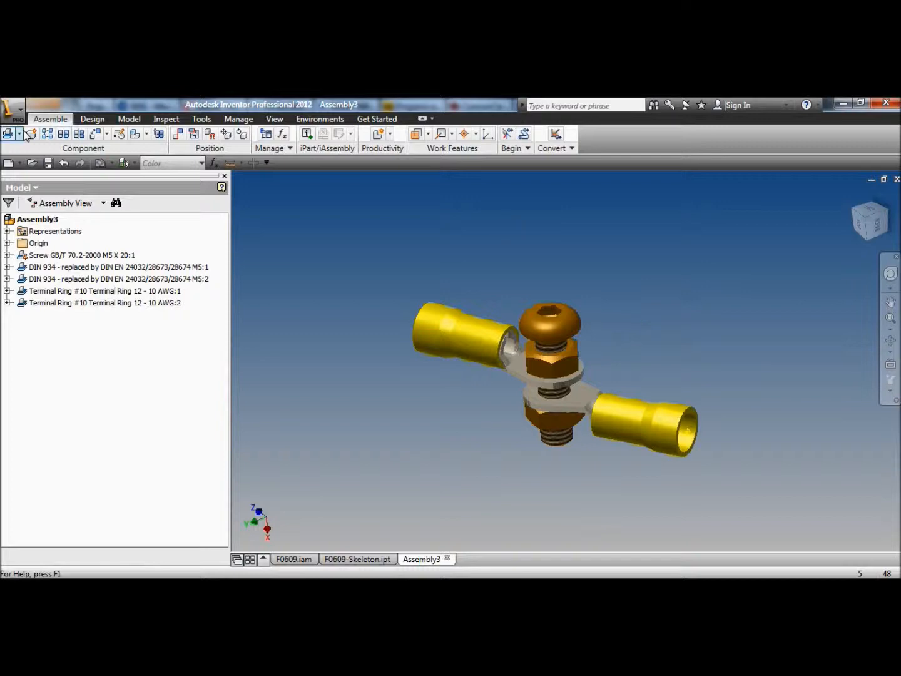
click(9, 163)
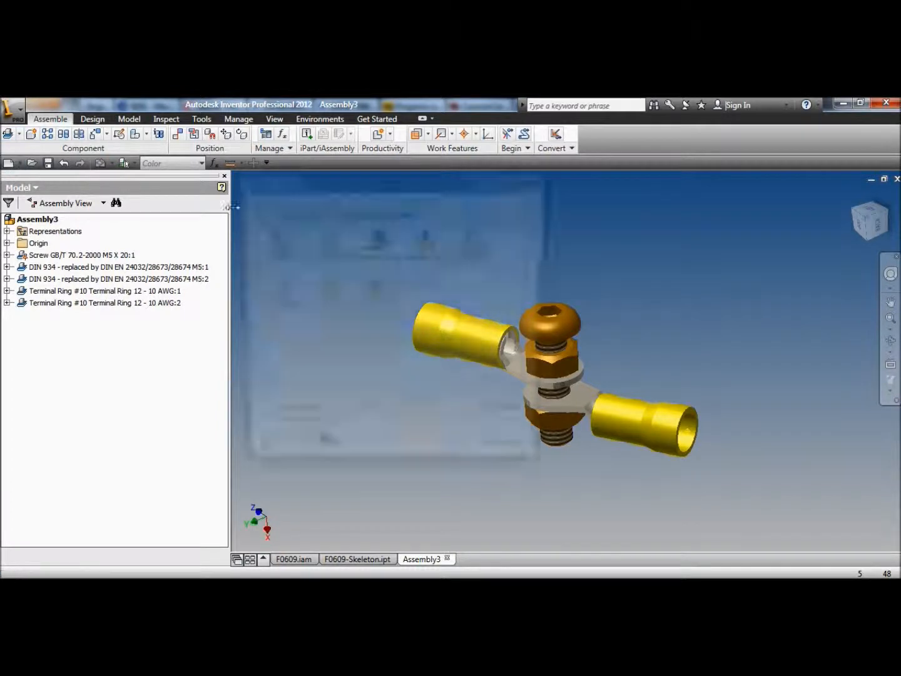
double_click(325, 294)
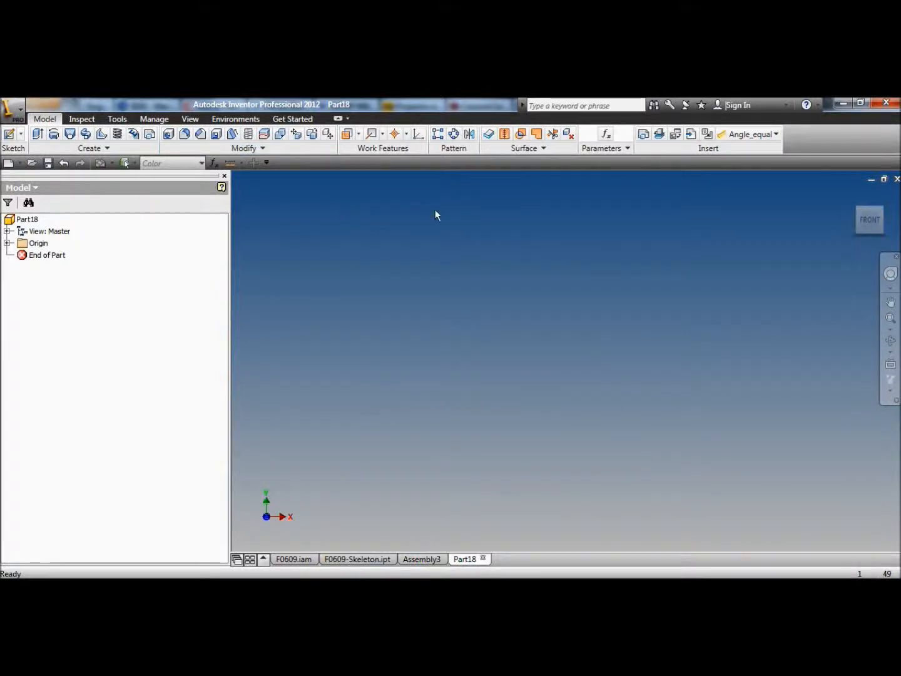
Step: Add a user parameter Brass_Screw_Head_OD with a value of 8 mm
click(605, 134)
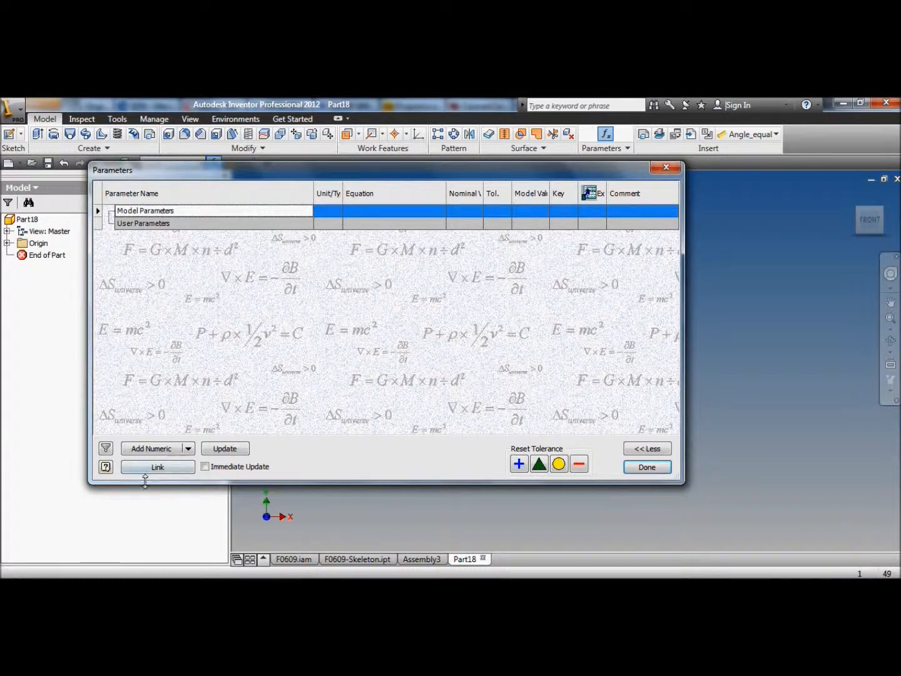
click(150, 448)
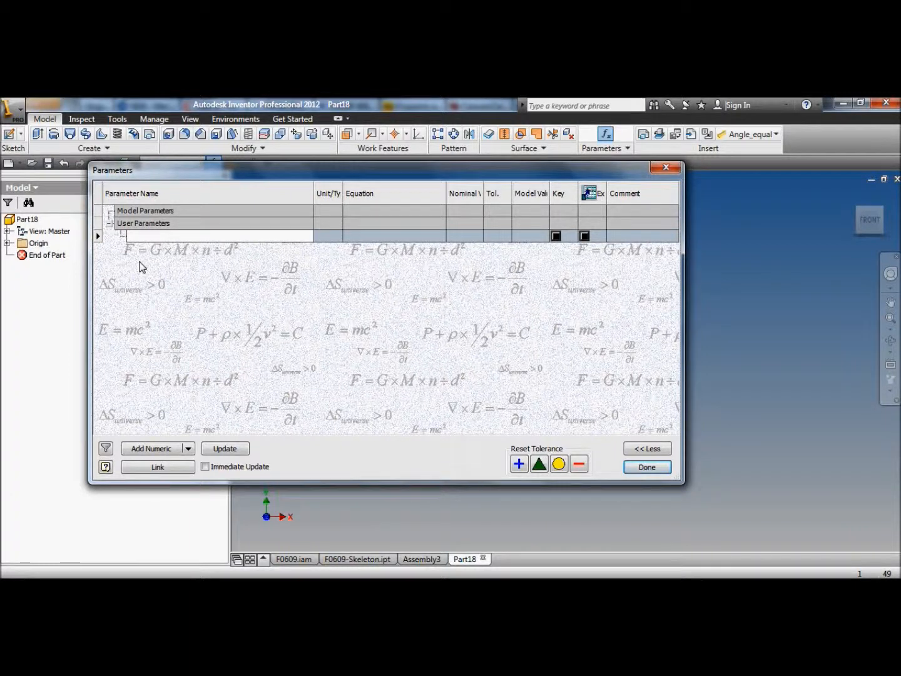
text(Brass_Screw_Head_OD)
key(Tab)
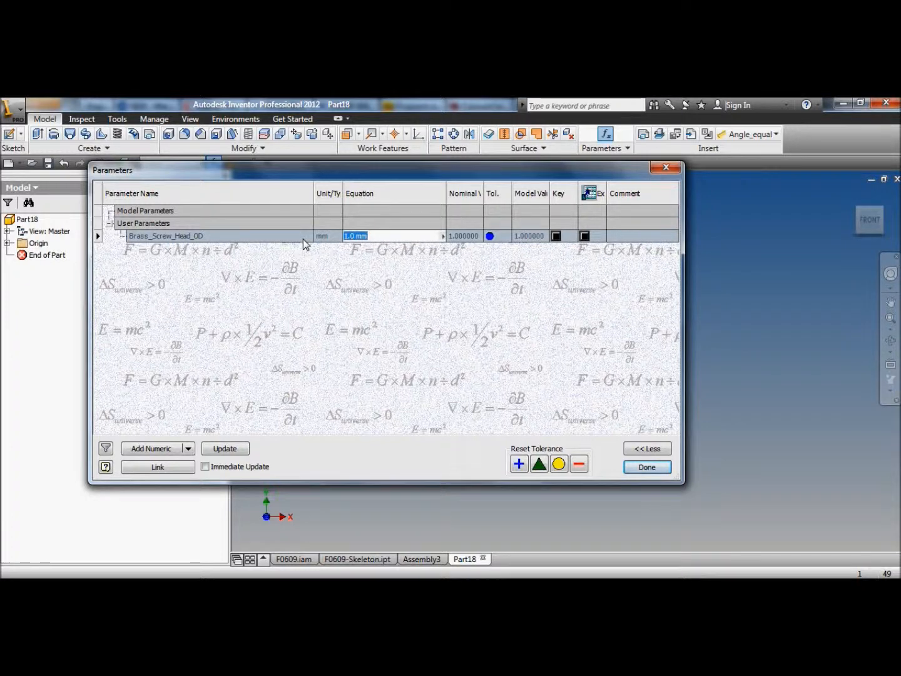
text(8)
click(277, 239)
Step: Add user parameters Brass_Screw_Length at 18 mm and Brass_Nut_Height at 3.7 mm
click(150, 448)
text(Brass_Screw_Length)
key(Tab)
text(18)
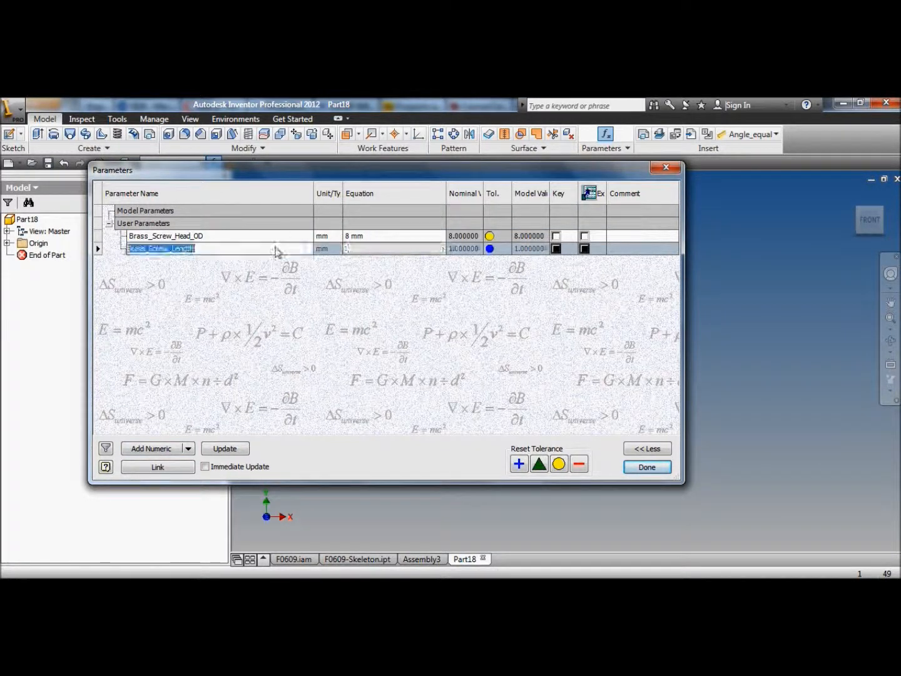
click(151, 448)
text(Brass_Nut_Height)
key(Tab)
text(3.7)
key(Return)
Step: Add user parameters Ring_Connector_Wire_CL_to_Base, Ring_Connector_Cover_OD and Ring_Connector_End_Cover_to_CL_Hole, each at 1.0 mm
text(Ring_Conn)
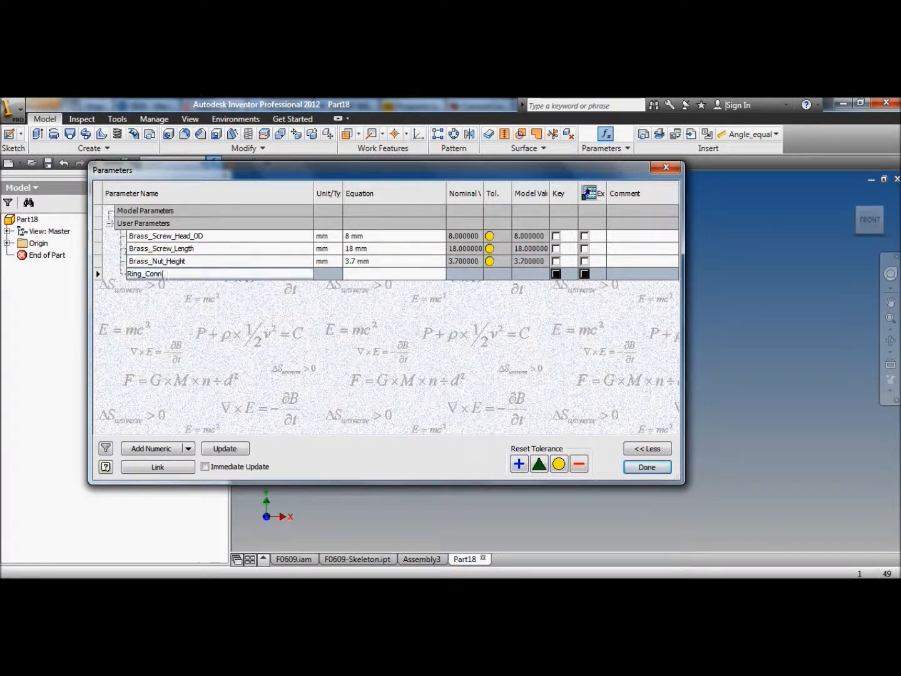
text(ector_Wire_CL_to_Base)
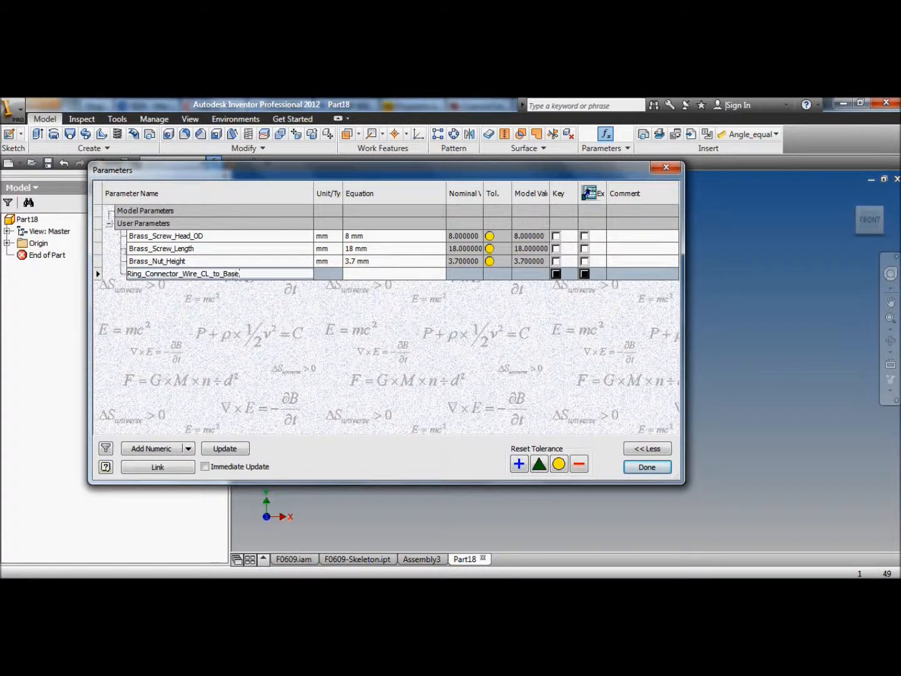
key(Tab)
text(1.0)
key(Return)
text(Ring_Connector_Cover_OD)
key(Tab)
text(1.0)
key(Return)
text(Ring_Connector_End_Cover_to_CL_Hole)
click(242, 261)
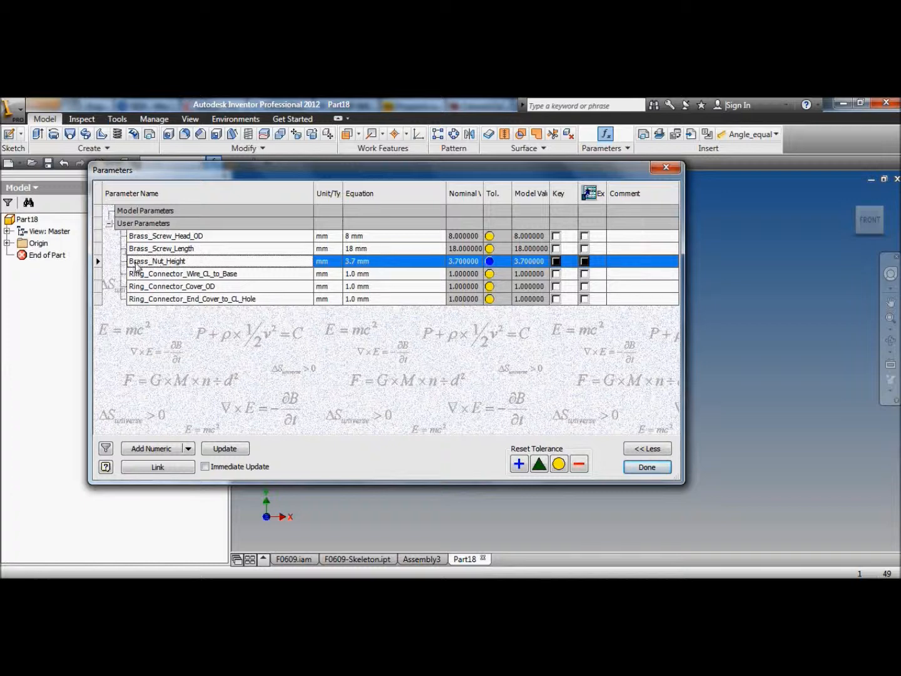
click(646, 466)
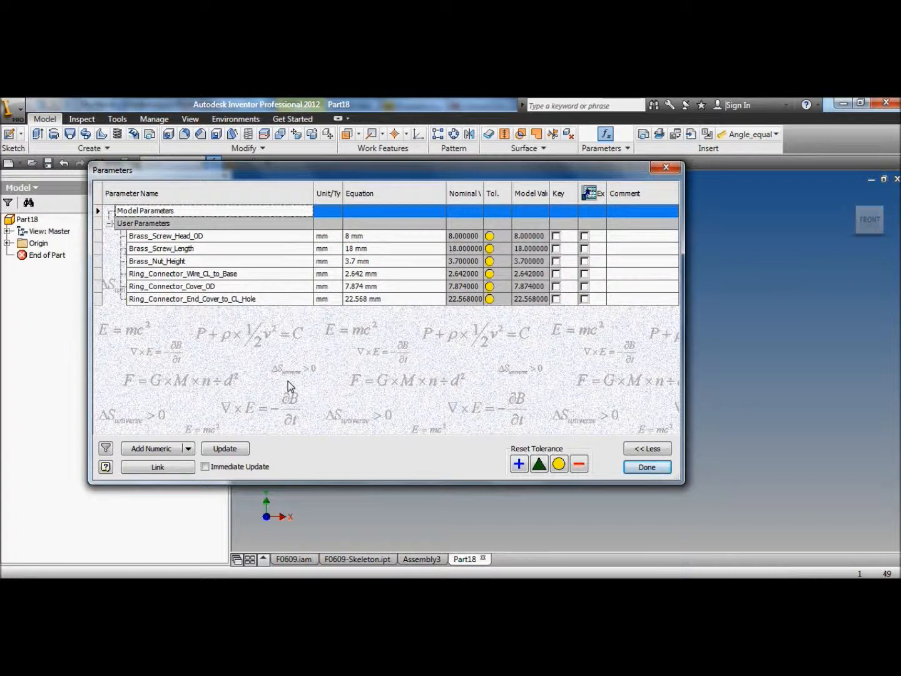
Step: Add user parameters Mounting_Screw_Size at 4 mm and Mounting_Screw_Space_Lengthwise at 25 mm
click(152, 448)
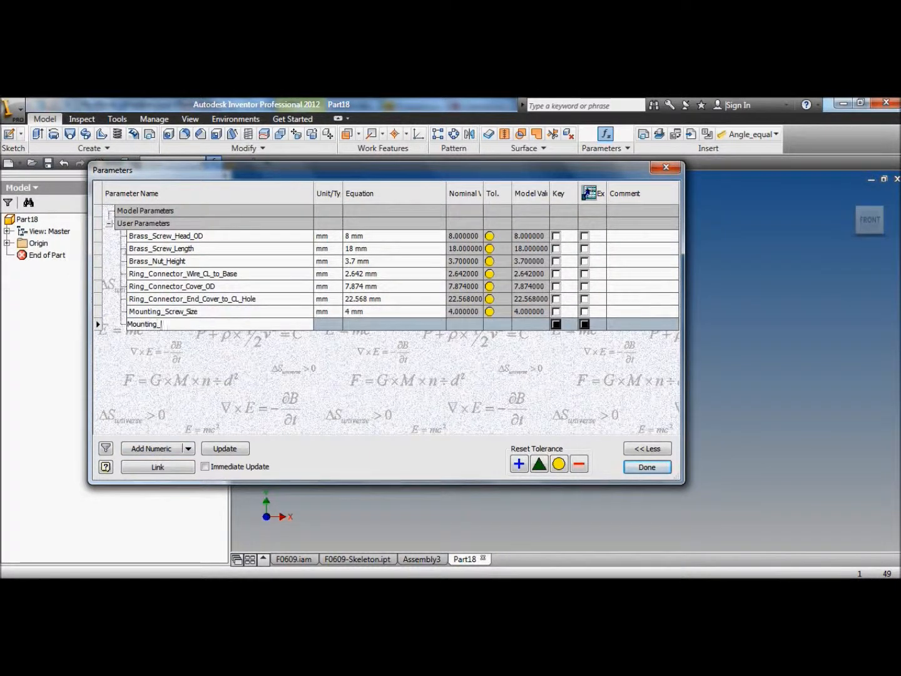
text(Screw_Space_W)
text(wise)
click(369, 324)
text(25)
click(242, 315)
Step: Add a user parameter Mounting_Screw_Space_Widthwise with a value of 25 mm
click(152, 448)
text(Mounting_Screw_Space_Lengthwise)
drag(229, 336, 207, 336)
text(Width)
key(Return)
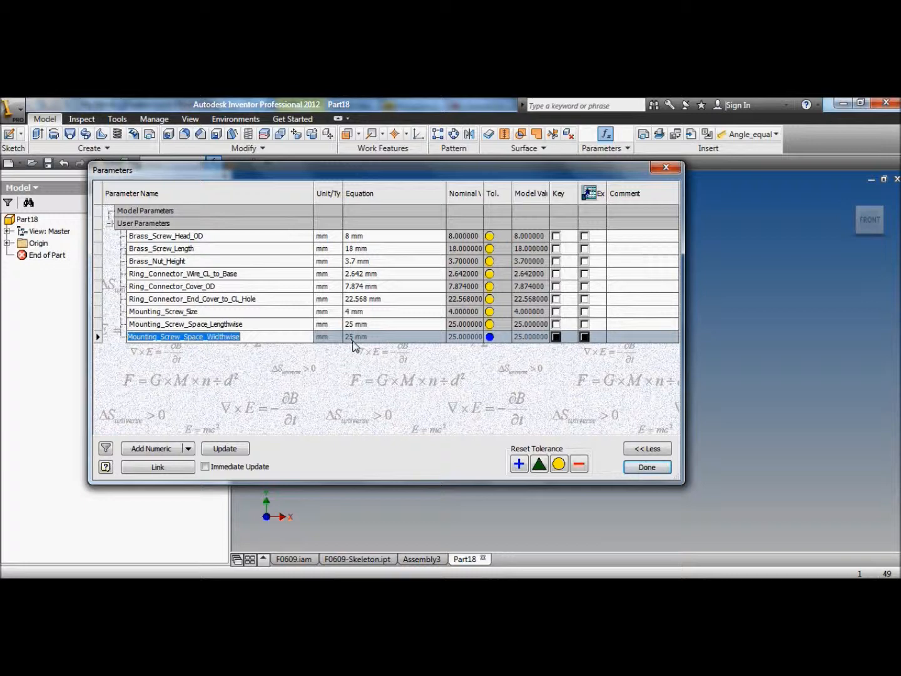
click(395, 324)
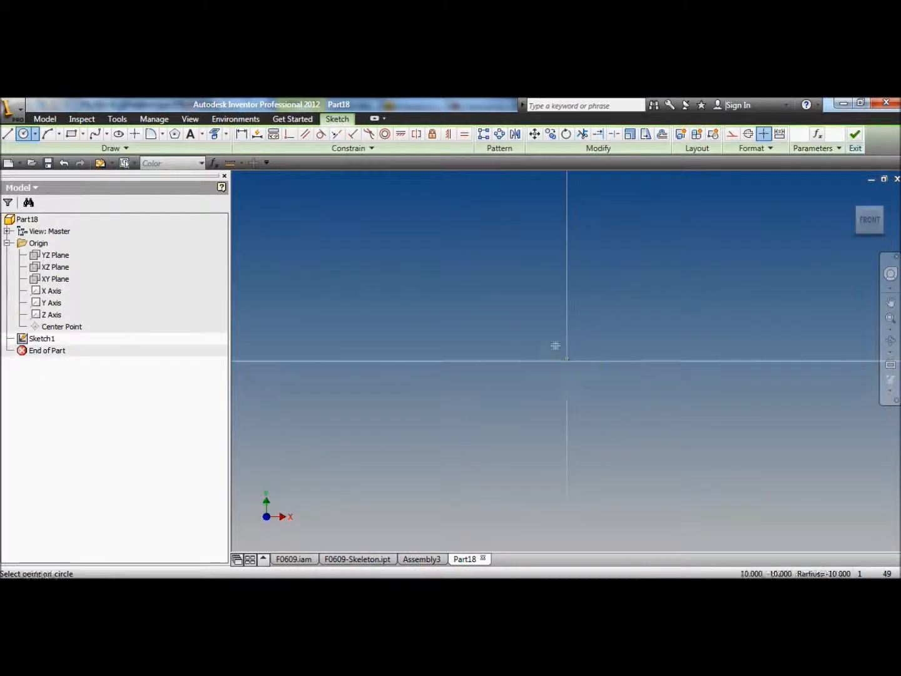
Step: Sketch a circle about 10 mm in diameter centred on the origin and dimension its diameter
click(556, 346)
key(d)
click(591, 337)
click(620, 275)
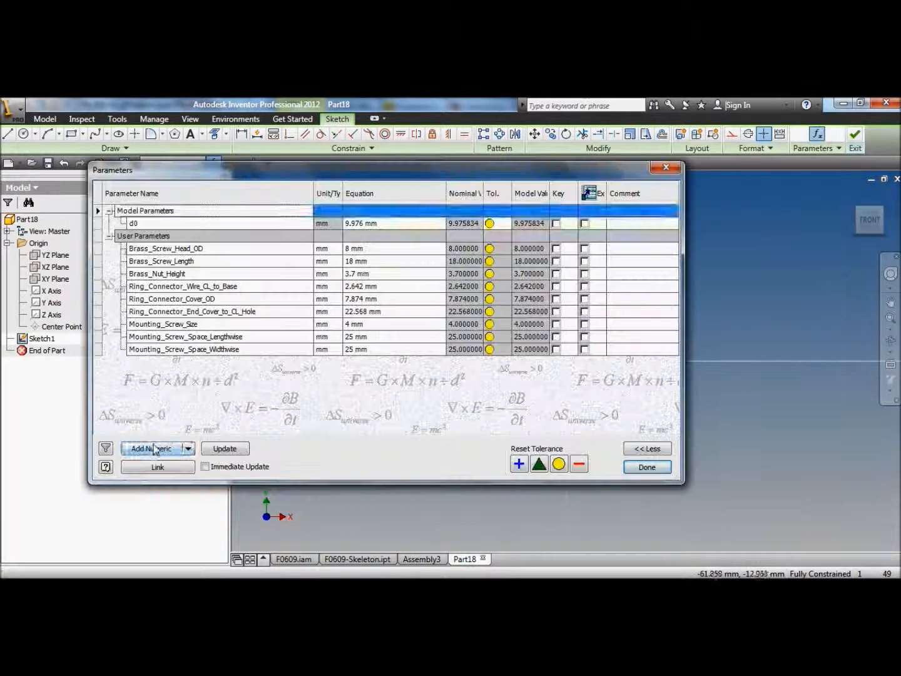
Step: Add a user parameter Brass_Screw_Size with a value of 5 mm
click(156, 449)
text(Brass_Screw_Size)
click(365, 361)
text(5)
click(269, 348)
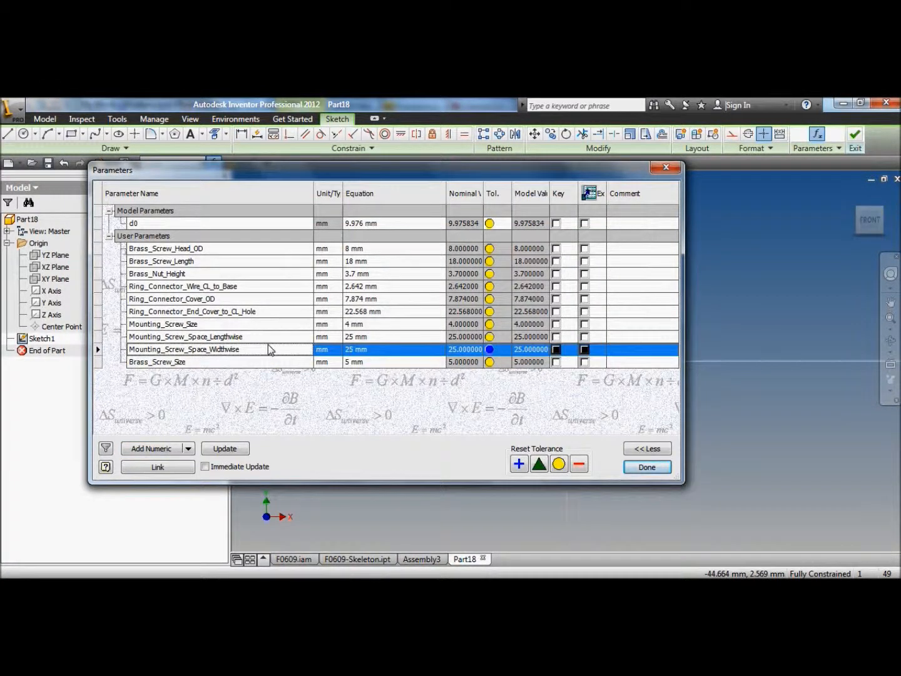
click(269, 362)
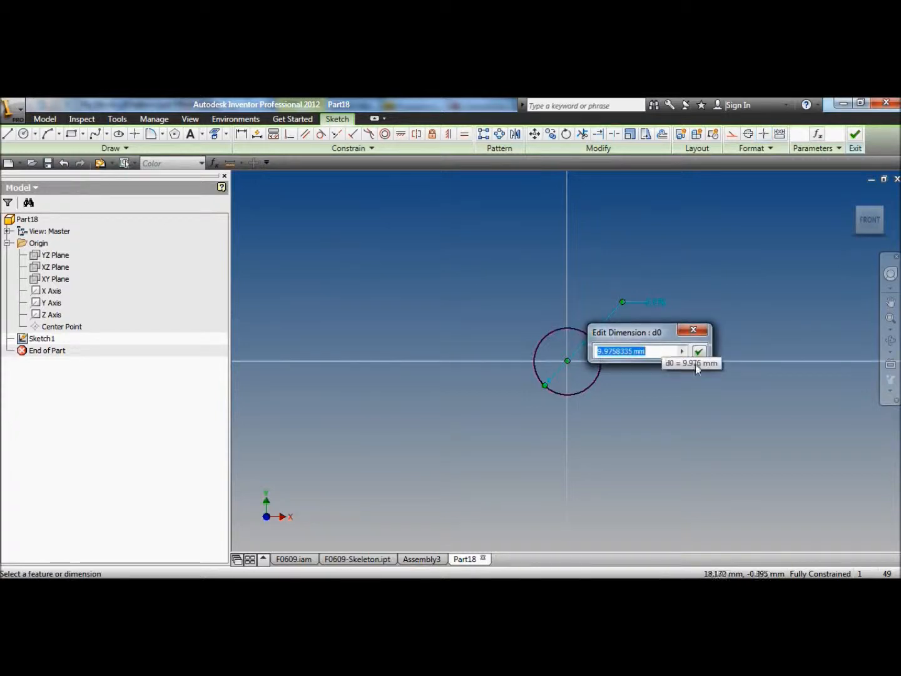
Step: Set the centre circle's diameter to the expression Brass_Screw_Size+2
click(682, 352)
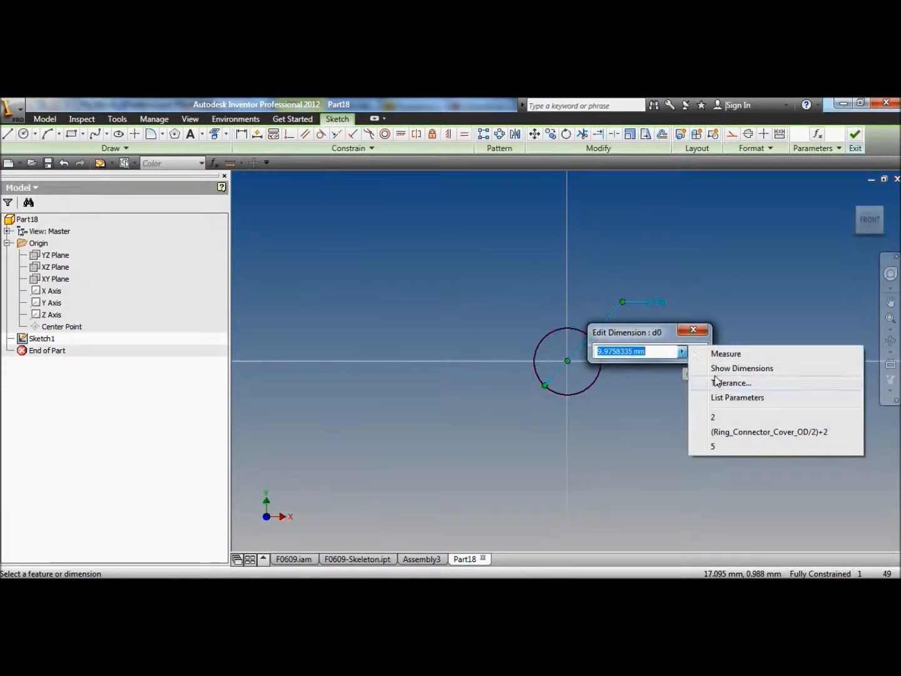
click(721, 397)
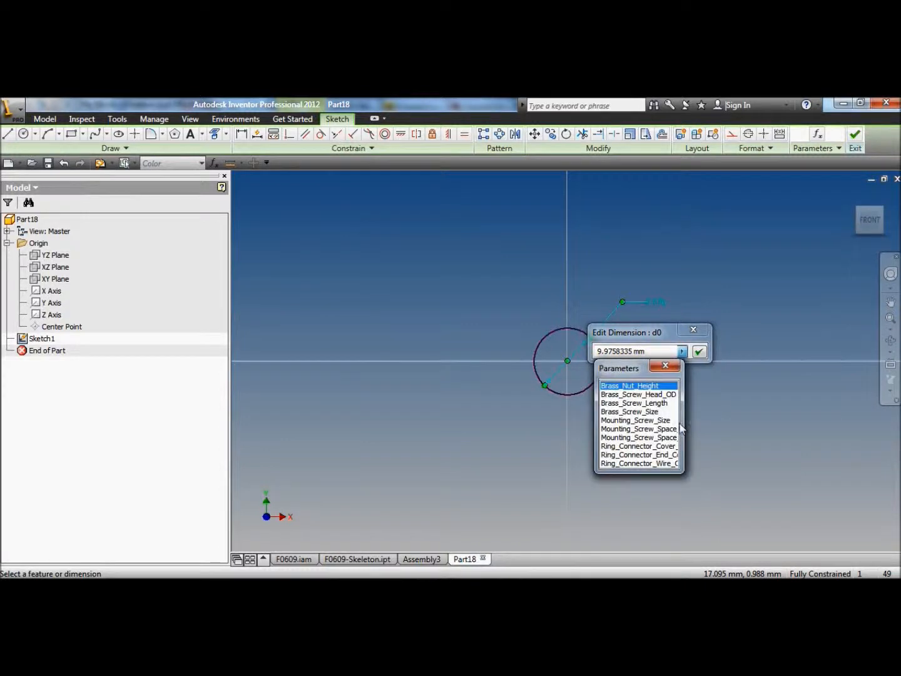
drag(683, 418, 792, 415)
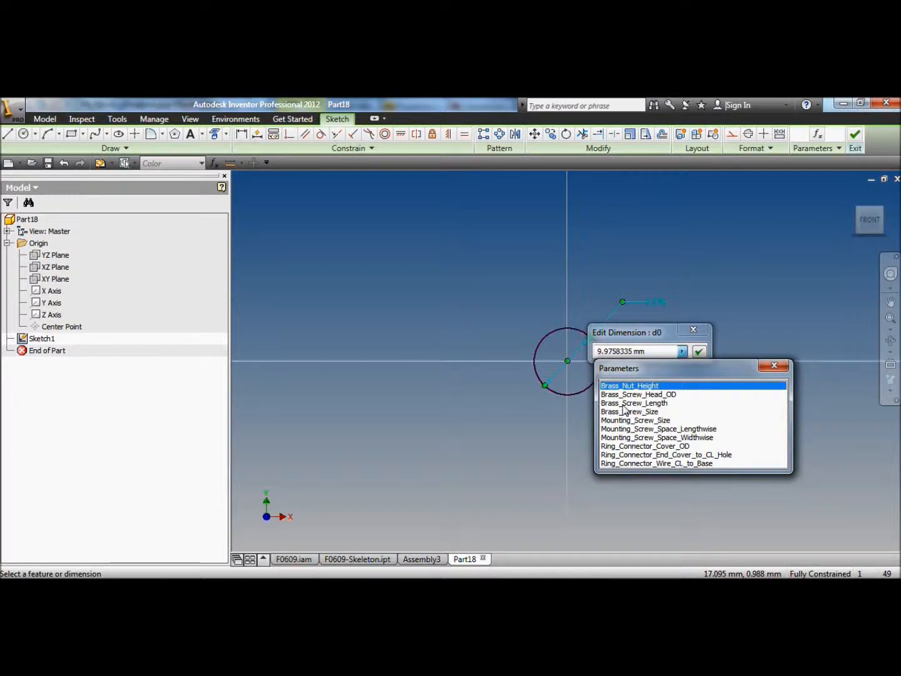
double_click(654, 411)
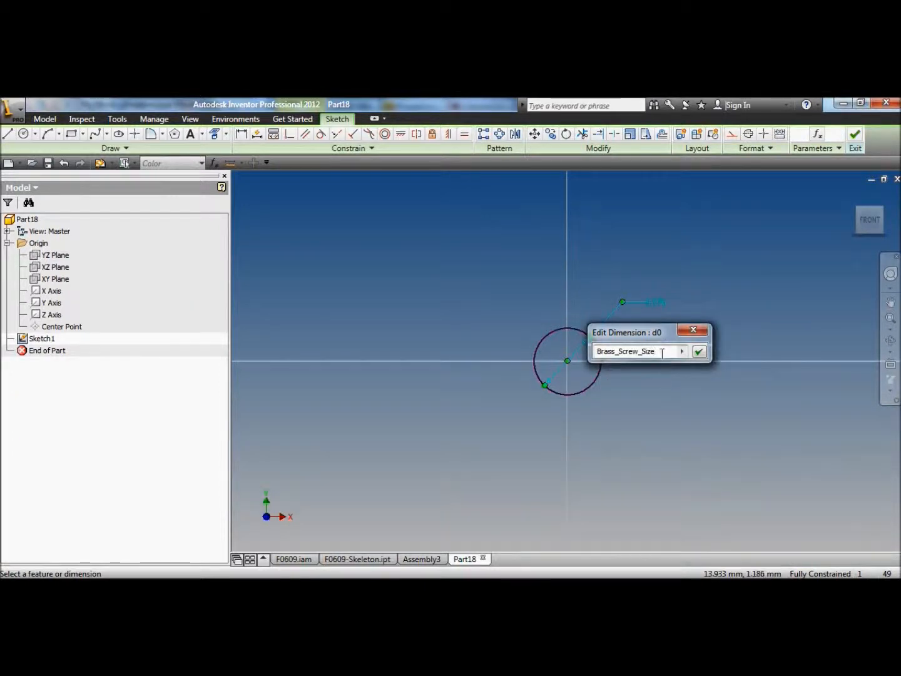
text(+2)
mouse_move(650, 352)
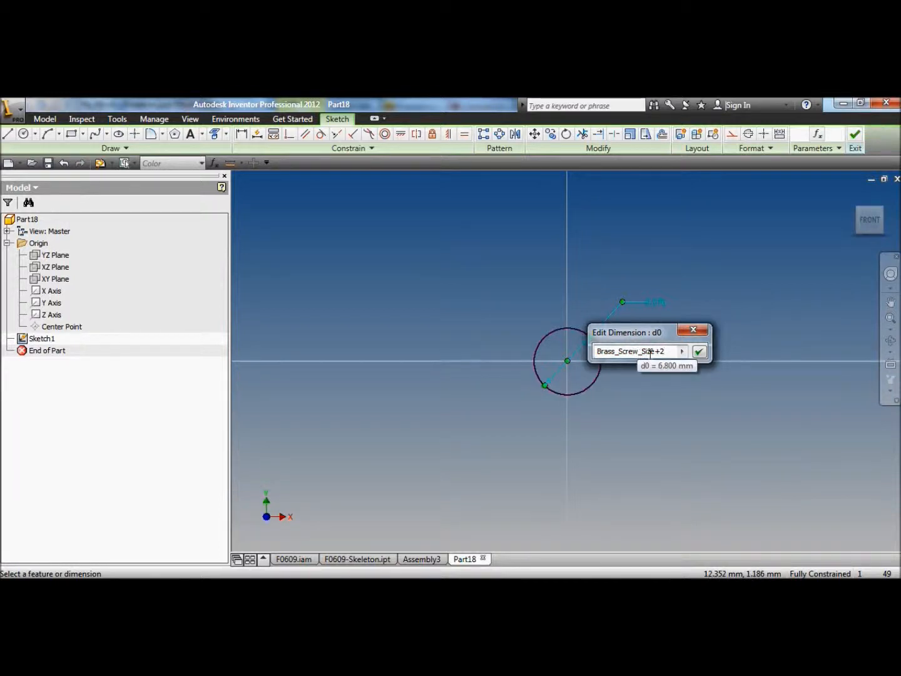
key(Return)
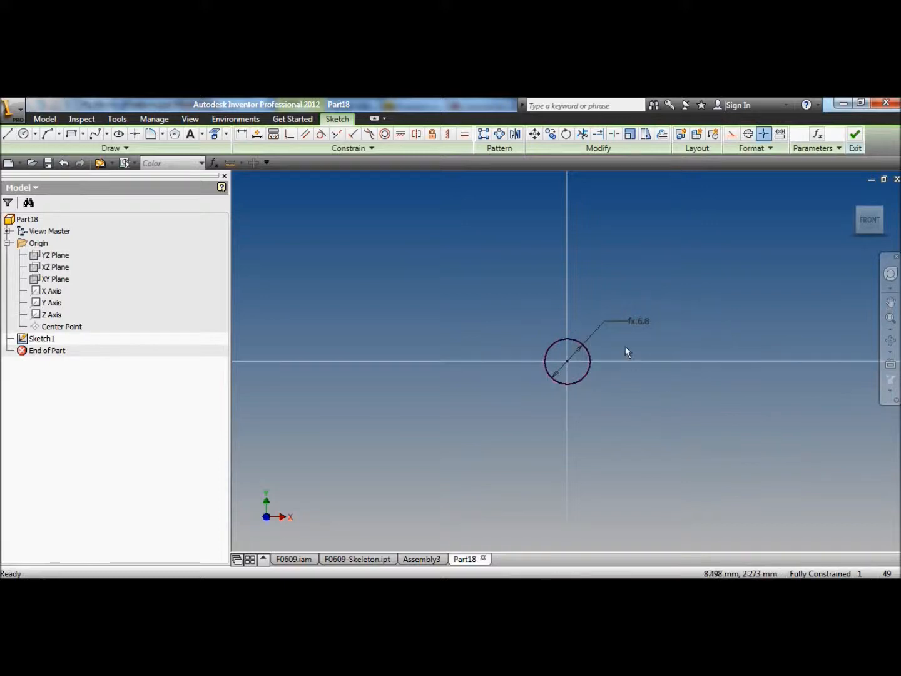
Step: Draw a construction rectangle about 30 by 21 mm around the centre circle
click(72, 137)
click(732, 134)
click(464, 283)
click(668, 425)
click(732, 135)
Step: Centre the construction rectangle on the origin by aligning its edge midpoints with vertical and horizontal constraints
click(448, 134)
click(566, 283)
click(567, 361)
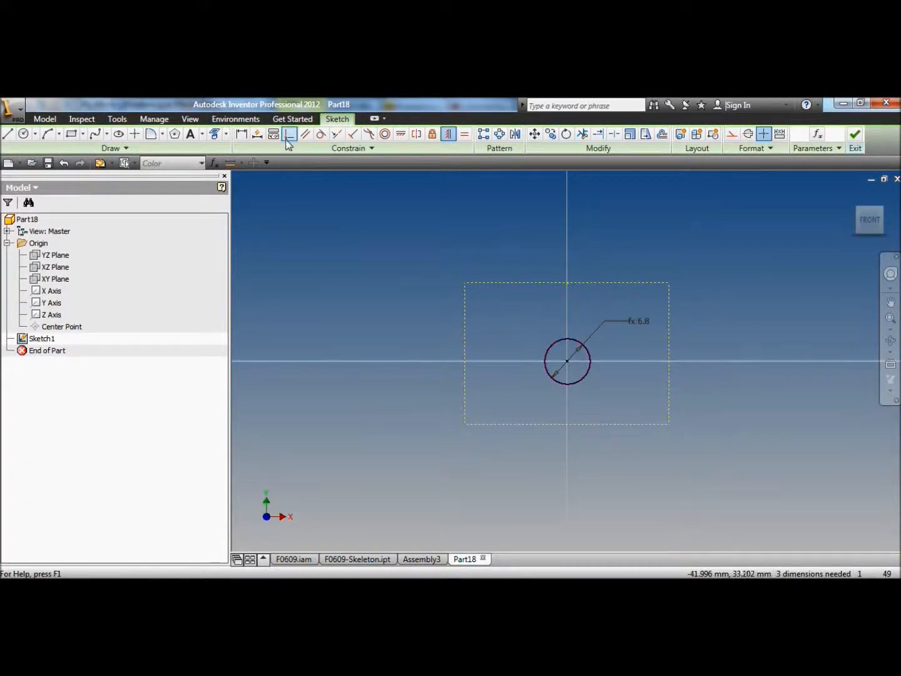
click(400, 134)
click(465, 353)
click(567, 362)
key(Escape)
Step: Draw a circle about 6 mm in diameter centred on each corner of the construction rectangle
click(23, 135)
click(464, 290)
click(447, 302)
click(668, 290)
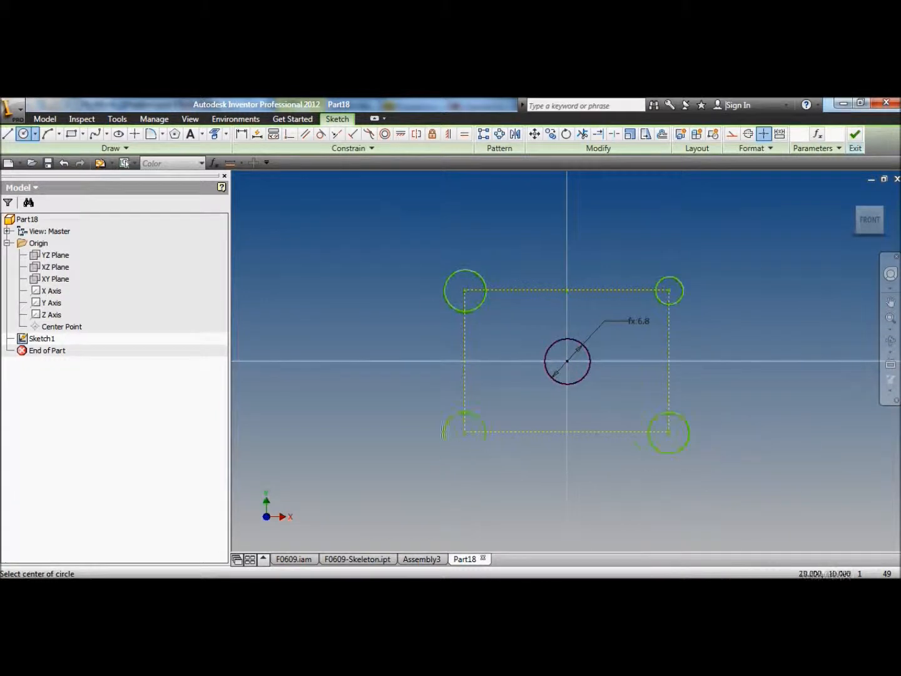
click(445, 436)
Step: Apply Equal constraints so the four corner circles share the same diameter
click(464, 135)
click(478, 273)
click(660, 279)
click(668, 412)
click(480, 448)
Step: Dimension the upper-left corner circle's diameter with the expression Mounting_Screw_Size+2
click(241, 134)
click(459, 290)
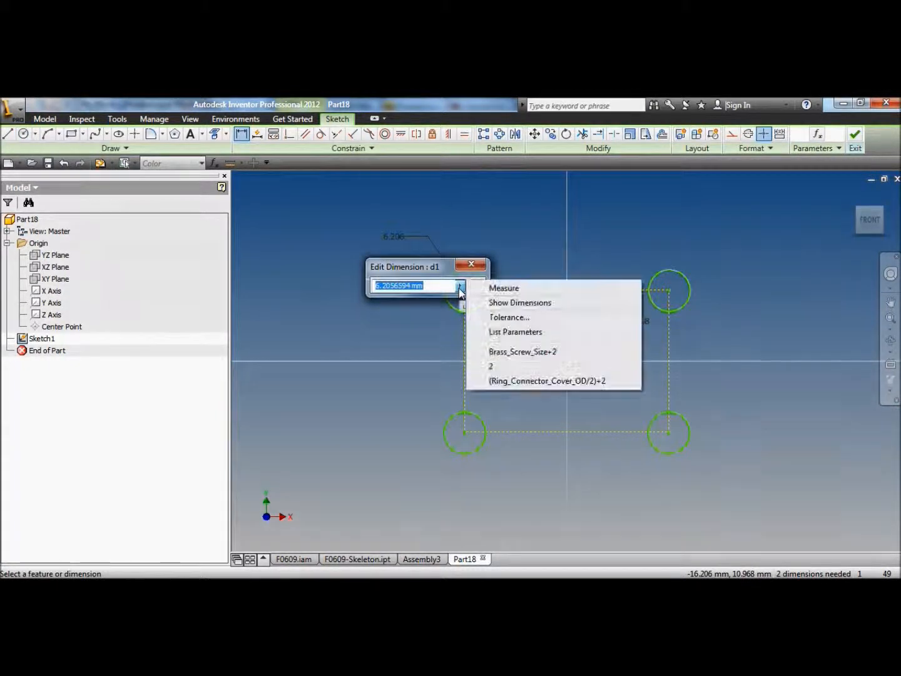
click(515, 331)
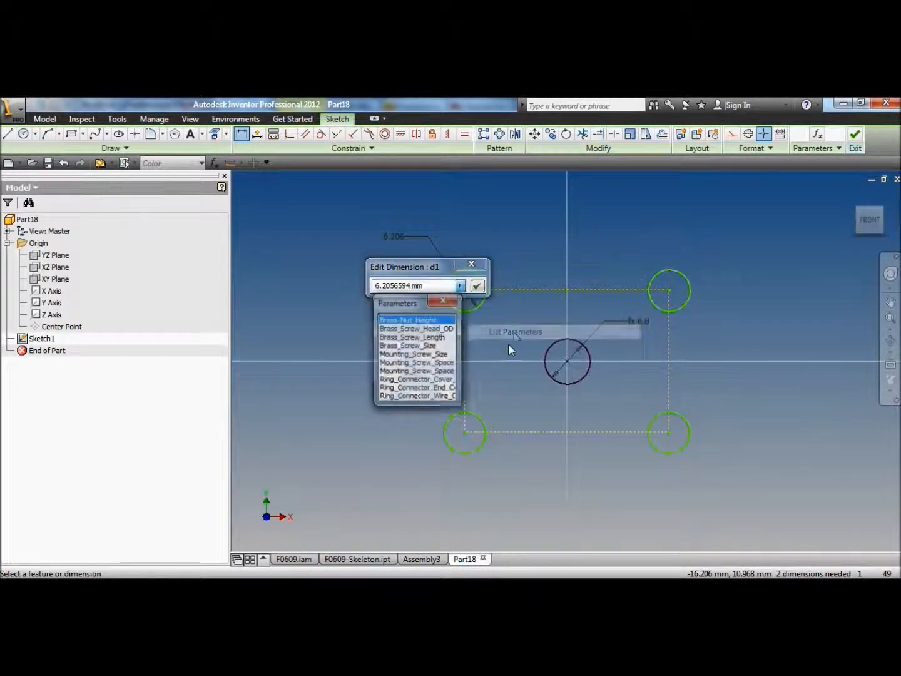
click(433, 355)
text(+2)
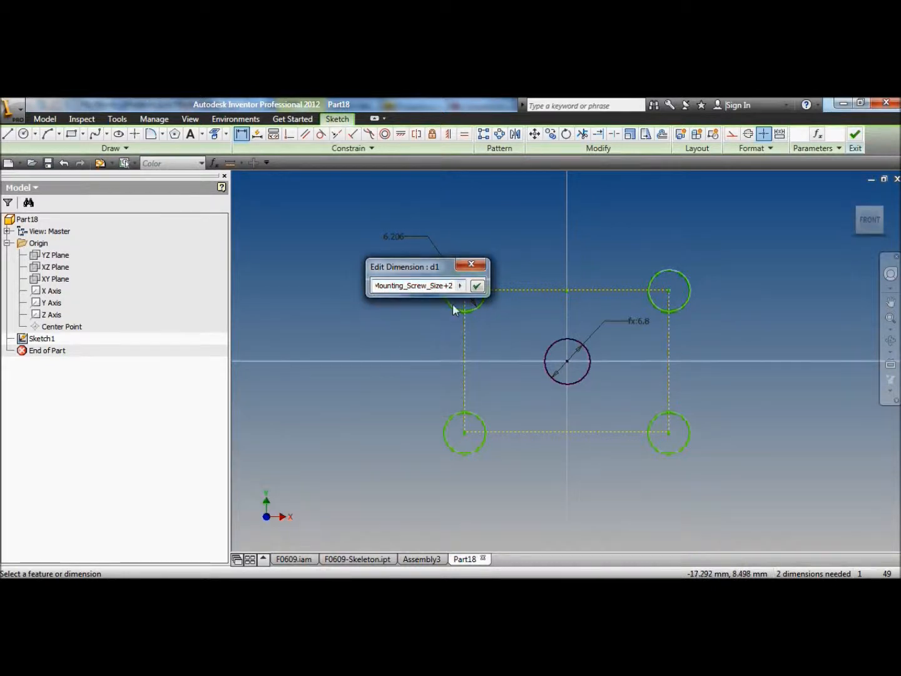
key(Return)
Step: Dimension the construction rectangle's horizontal side with the parameter Mounting_Screw_Space_Lengthwise
click(495, 292)
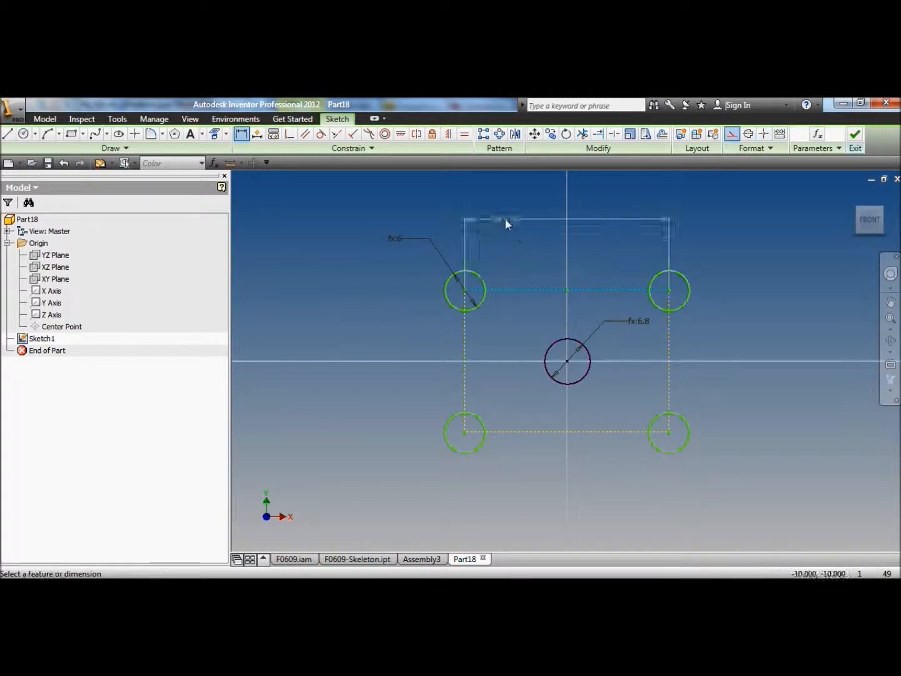
click(504, 220)
click(537, 268)
click(589, 314)
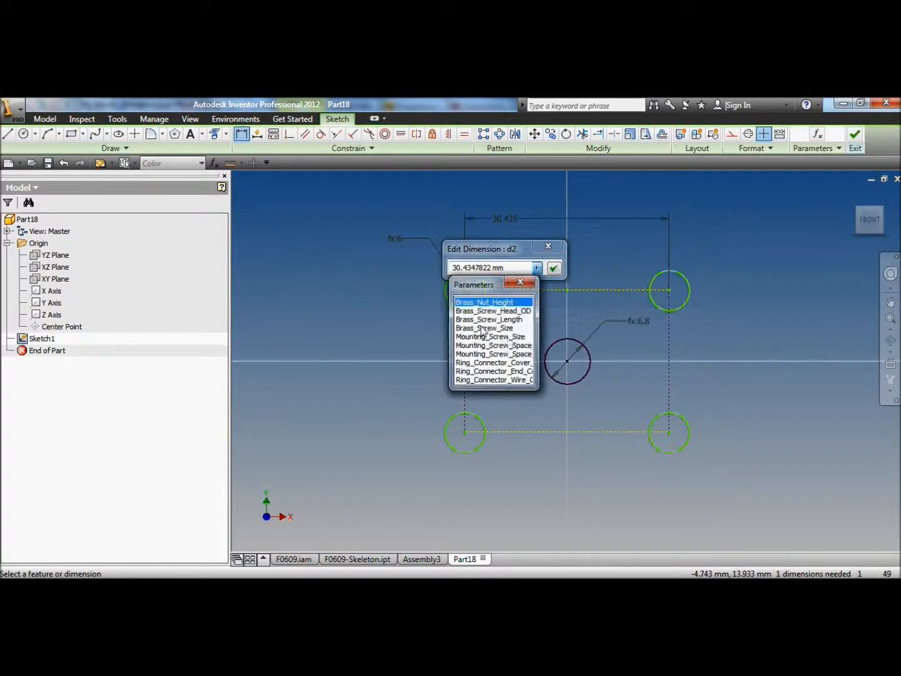
drag(553, 336, 610, 337)
double_click(546, 346)
click(553, 267)
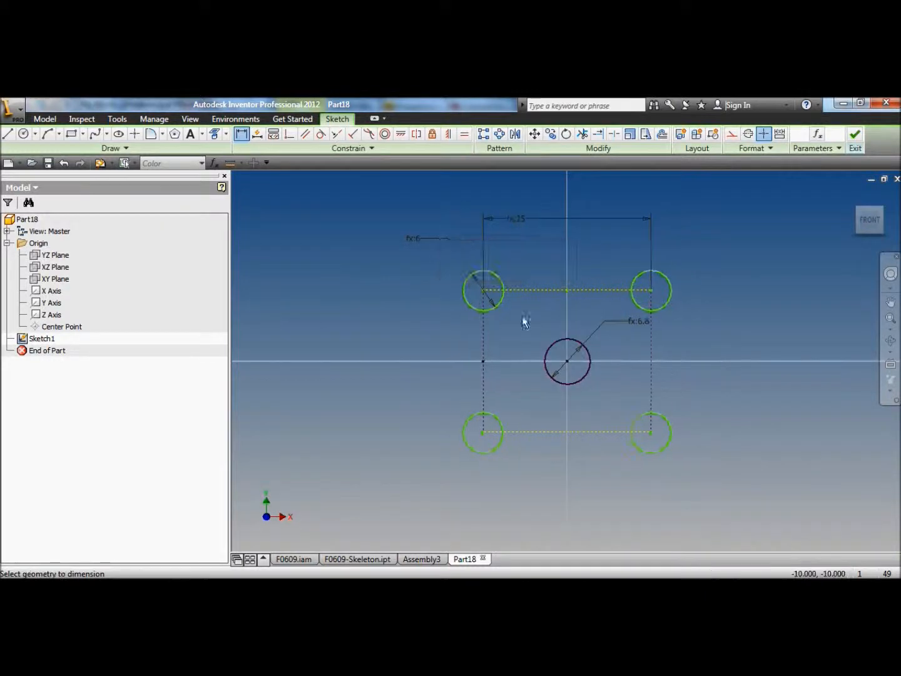
Step: Dimension the construction rectangle's vertical side with the parameter Mounting_Screw_Space_Widthwise
click(485, 335)
click(408, 341)
click(439, 391)
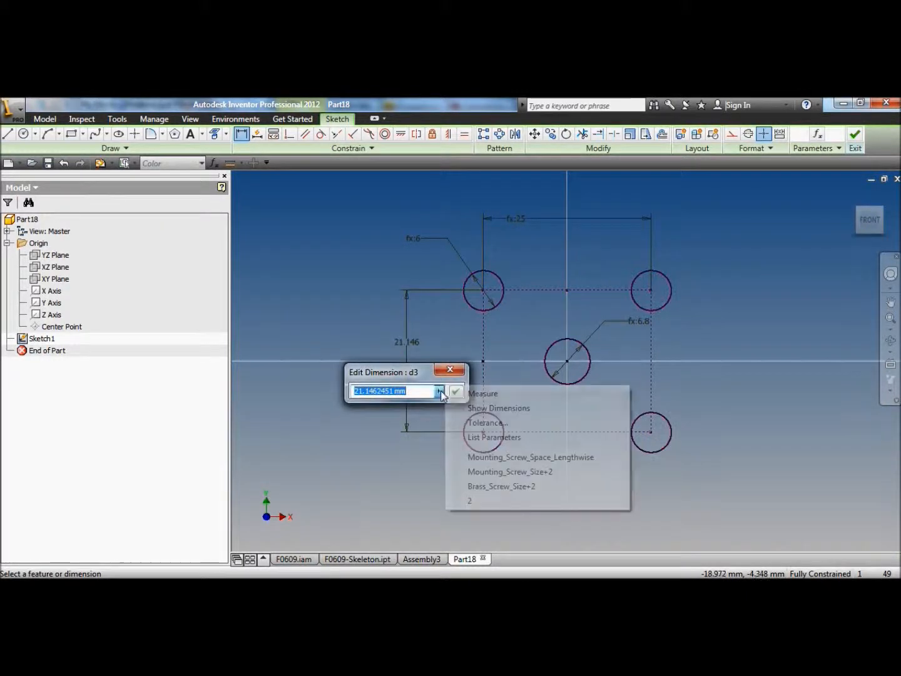
click(493, 438)
drag(439, 436, 488, 438)
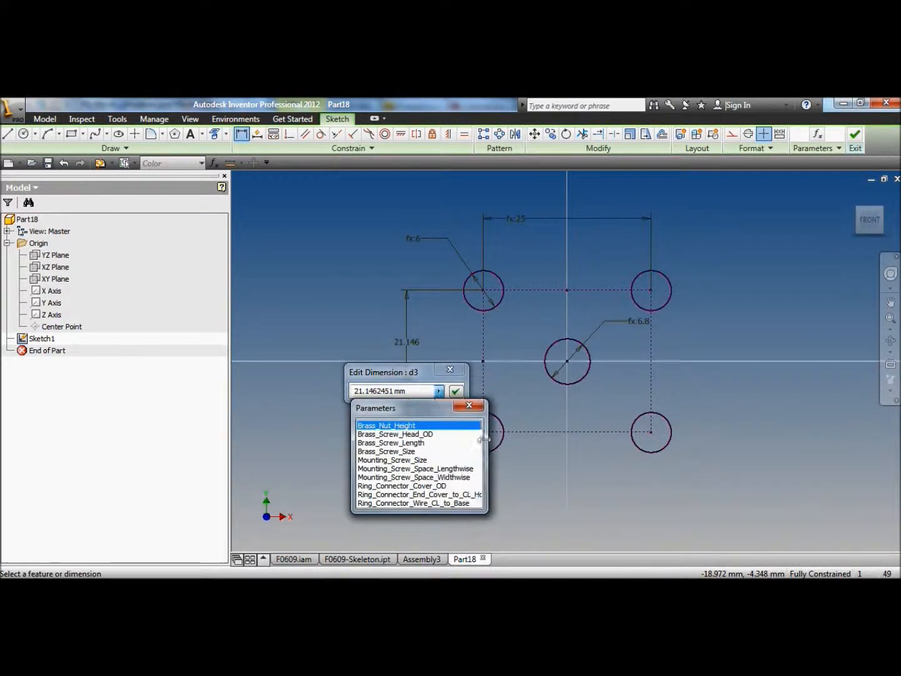
double_click(464, 477)
click(455, 392)
Step: Draw an outer rectangle around all the circles and centre it on the origin with vertical and horizontal constraints
key(r)
click(442, 234)
click(700, 492)
click(448, 134)
click(567, 234)
click(567, 361)
click(401, 134)
click(437, 362)
Step: Dimension the gaps from the upper-left circle to the outer rectangle's top and left edges as 3 mm, and finish the sketch
key(d)
click(481, 257)
click(516, 245)
text(3)
key(Return)
click(438, 280)
click(463, 279)
click(456, 256)
text(3)
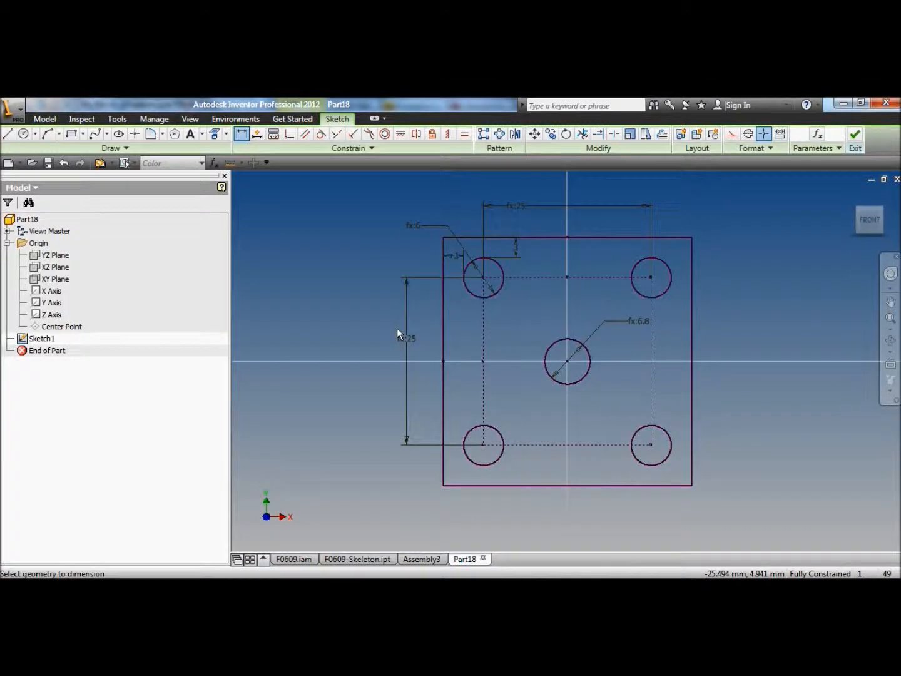
right_click(316, 261)
click(313, 299)
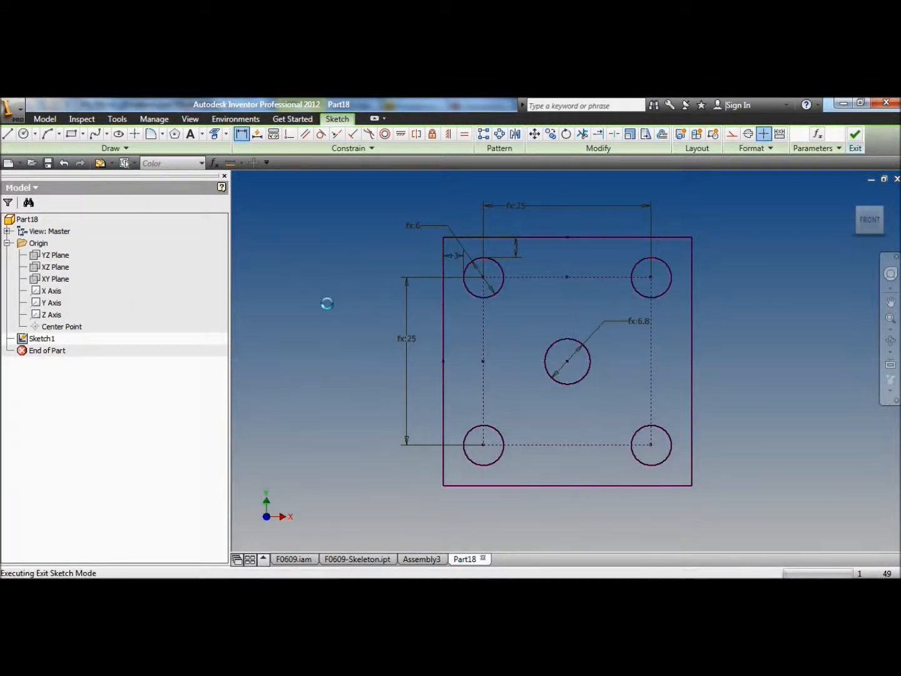
Step: Rename the finished hole layout sketch as Switch Layout Top
click(891, 340)
mouse_move(605, 357)
mouse_down()
mouse_move(601, 306)
mouse_move(622, 185)
mouse_move(620, 258)
mouse_up()
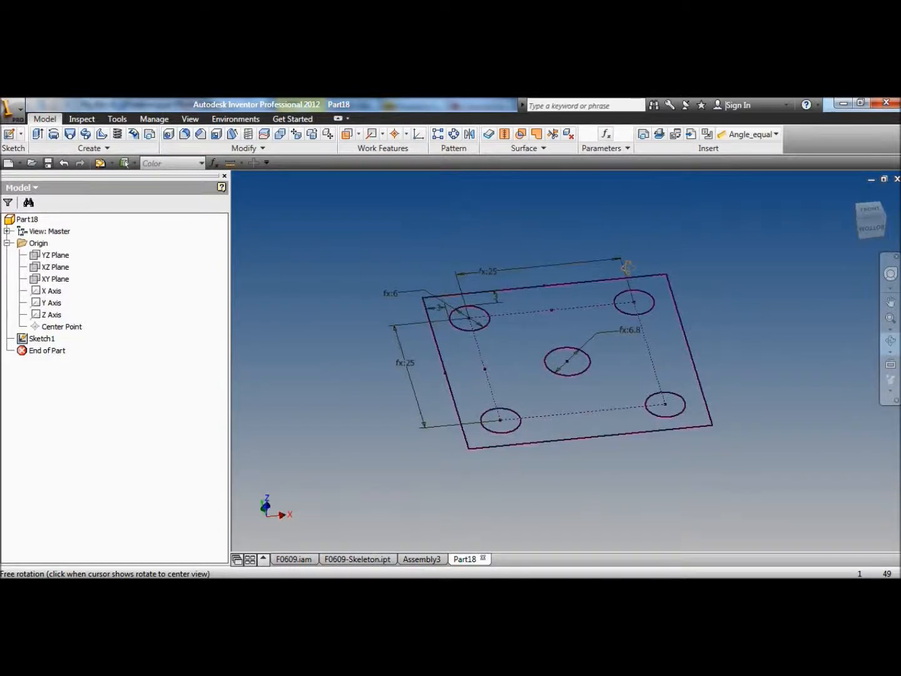
right_click(537, 215)
click(548, 224)
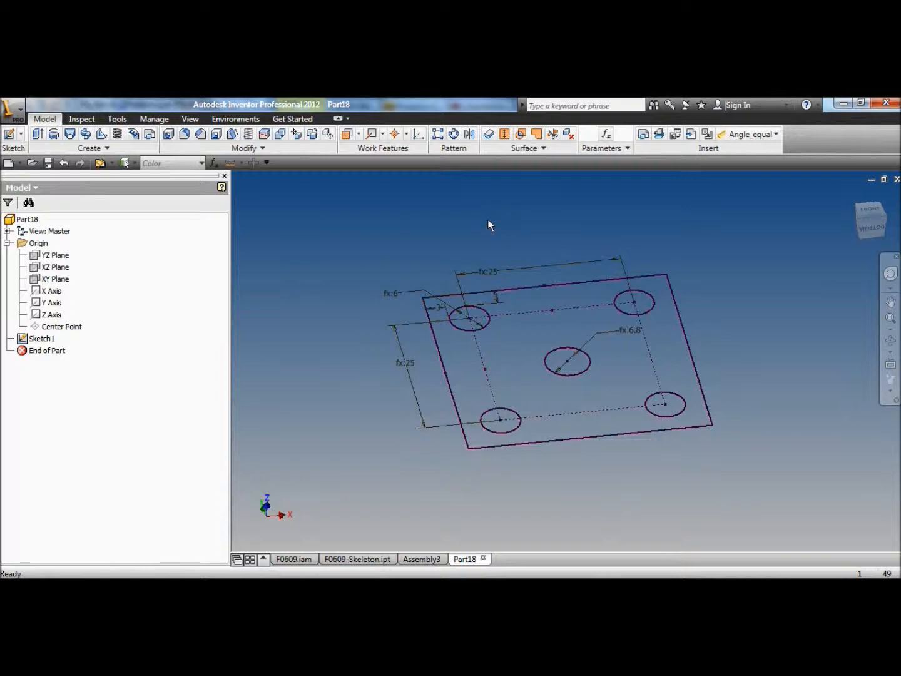
click(42, 338)
click(42, 339)
text(Switch Layout Top)
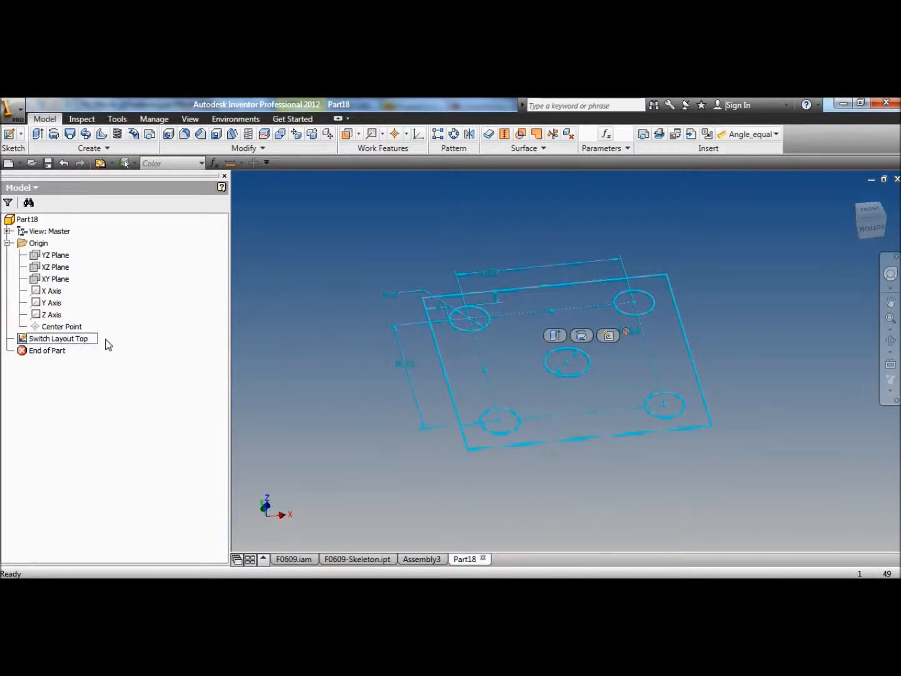
click(112, 347)
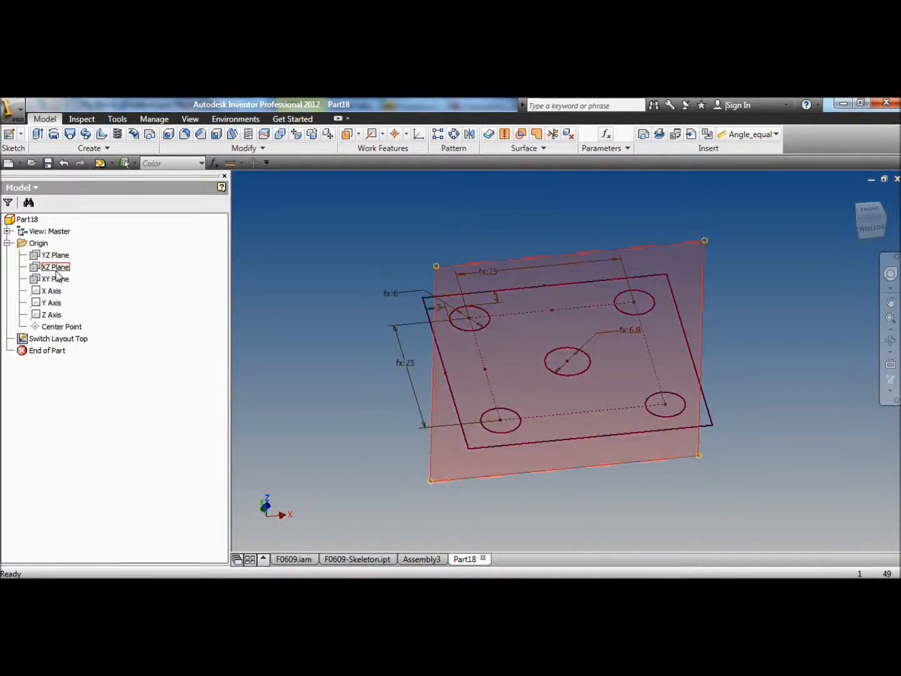
Step: Start a new sketch on the XZ plane
right_click(57, 272)
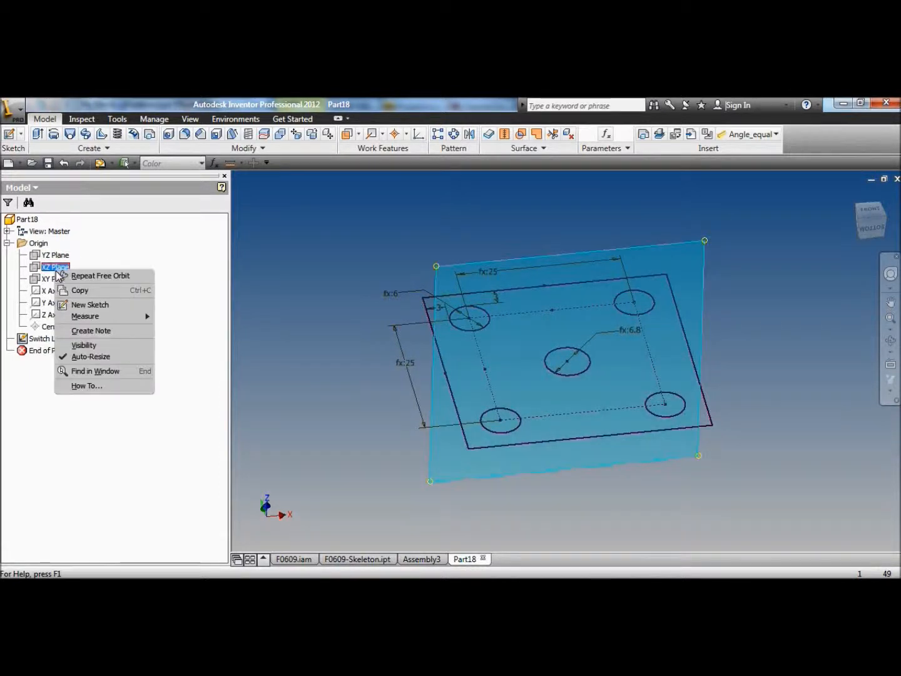
click(88, 306)
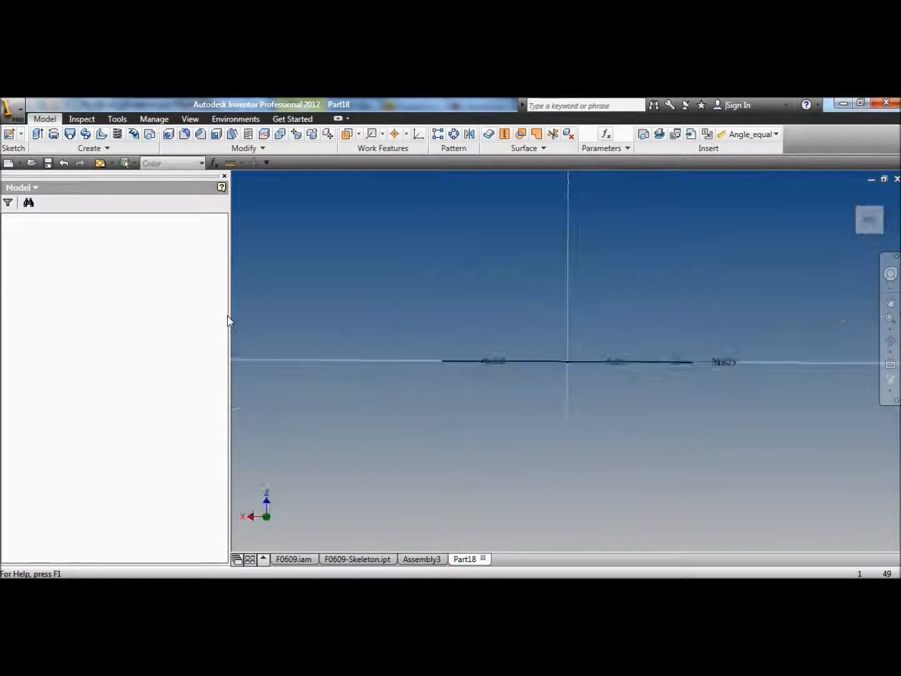
click(891, 340)
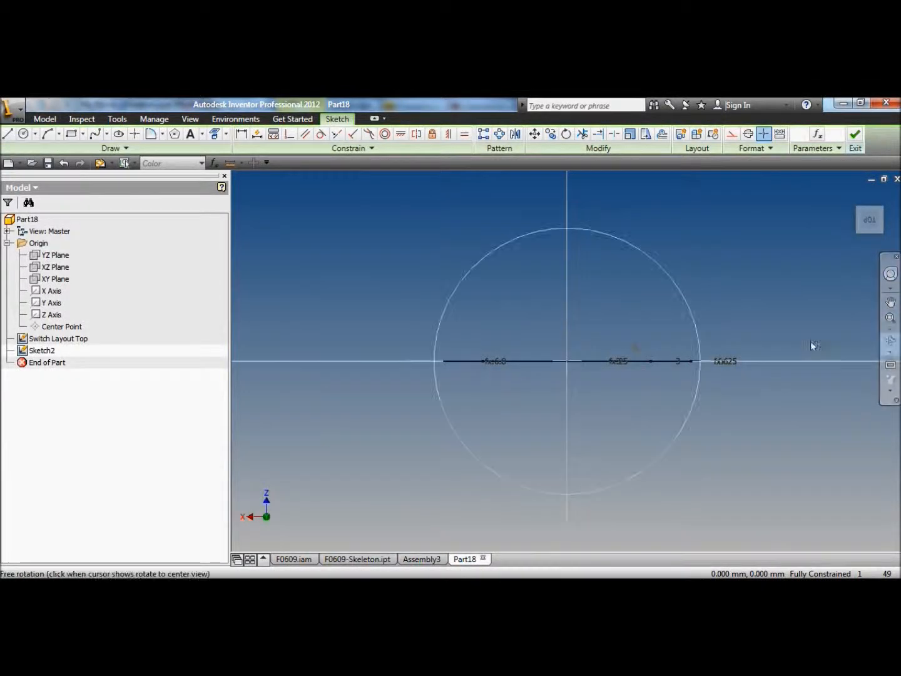
drag(589, 352, 607, 381)
right_click(482, 237)
click(491, 243)
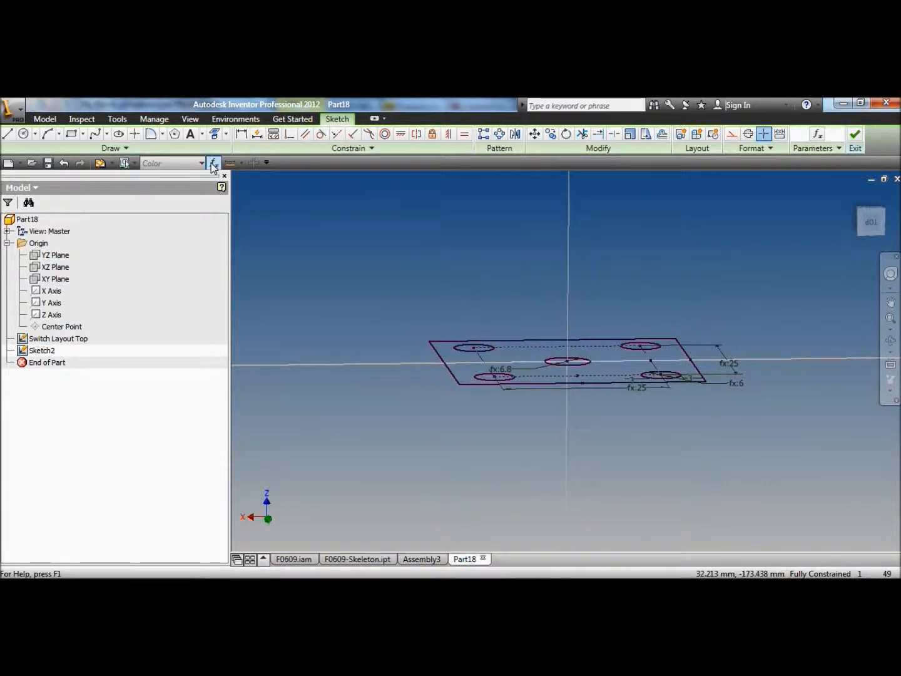
Step: Draw a vertical construction line downward from the origin
click(215, 133)
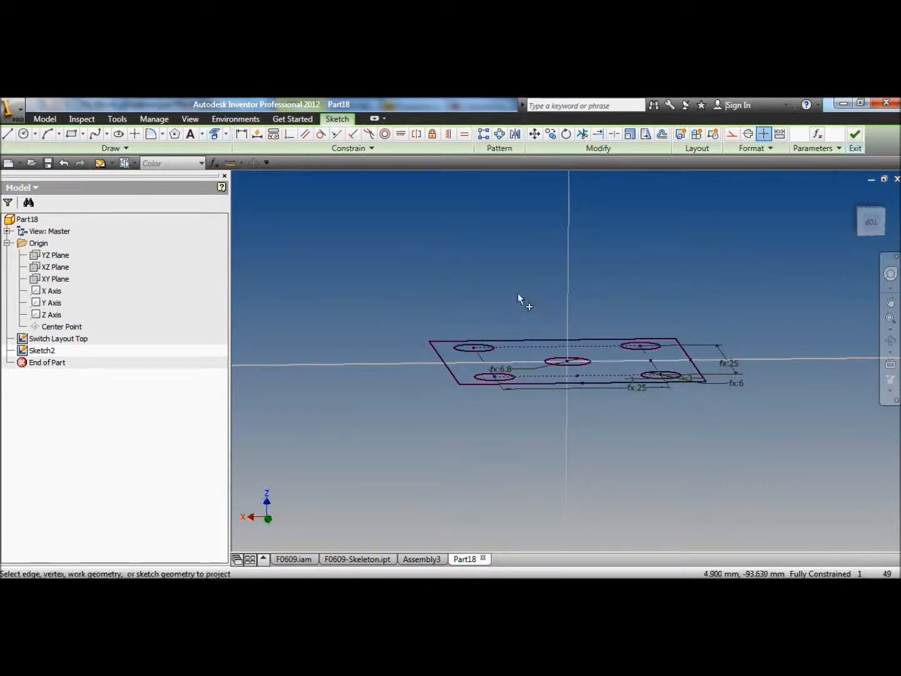
right_click(395, 226)
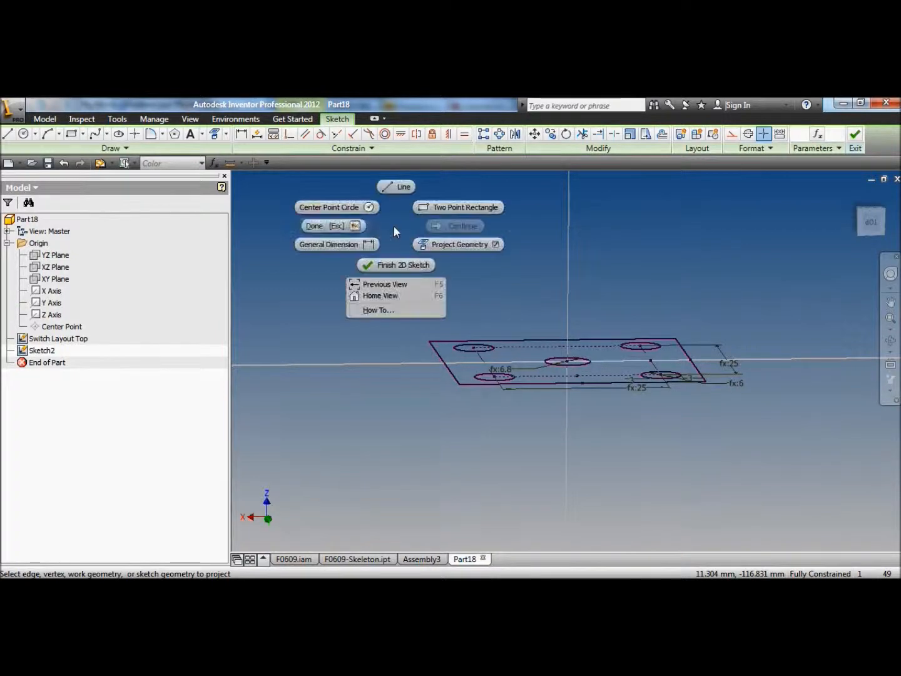
click(359, 229)
click(8, 133)
click(731, 134)
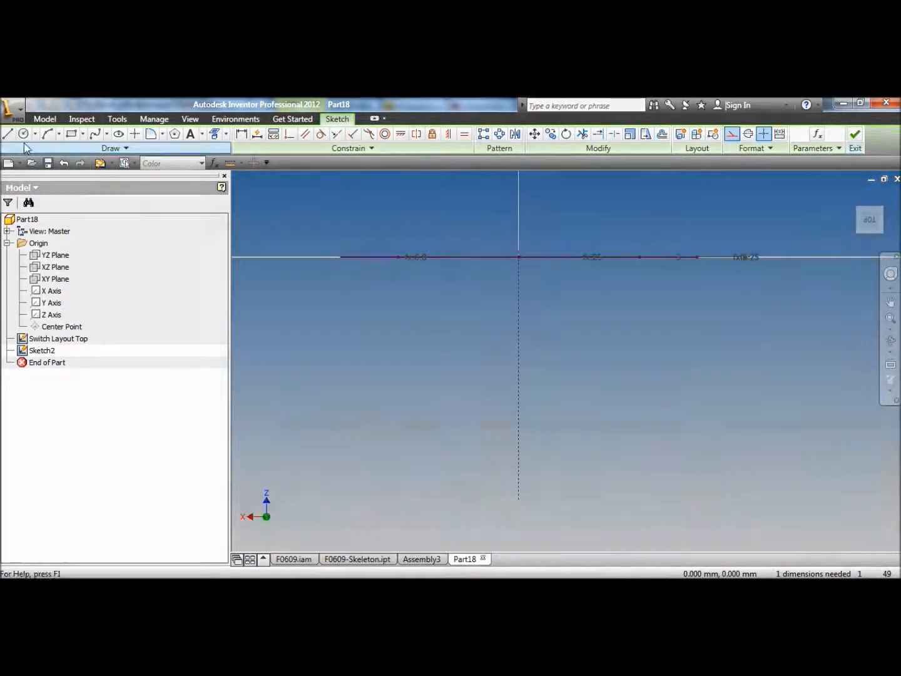
click(481, 302)
click(562, 342)
key(Escape)
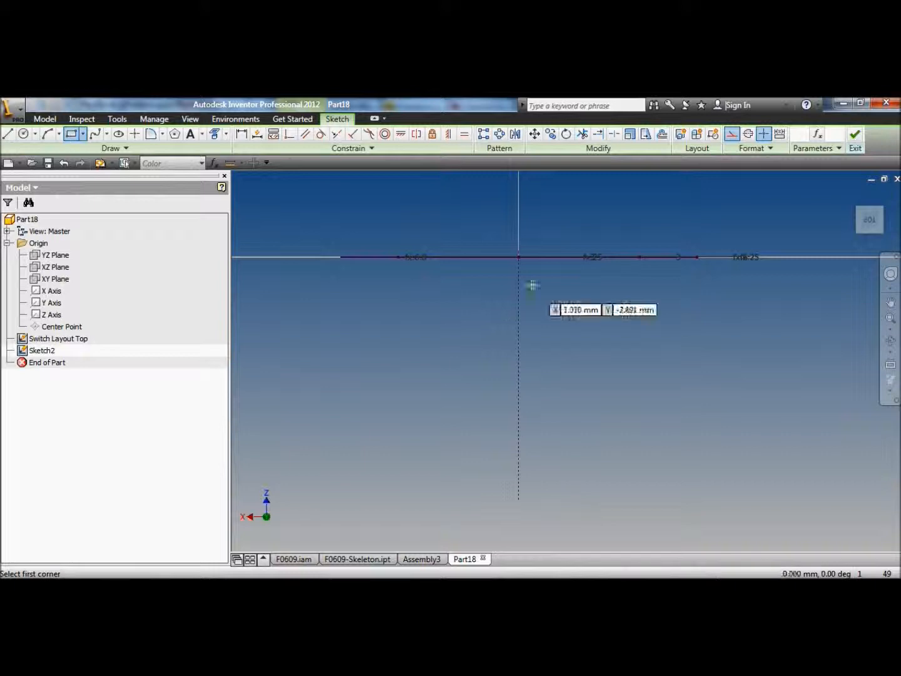
Step: Draw two construction rectangles against the vertical line, one to its right below the origin and one lower down to its left
click(519, 288)
click(693, 363)
click(518, 405)
click(344, 475)
Step: Draw a horizontal construction midline through each rectangle and a short horizontal line across the vertical line from each
key(l)
click(452, 351)
key(Escape)
key(l)
click(518, 327)
click(693, 326)
click(344, 439)
click(519, 439)
Step: Dimension the offset from each rectangle's midline to its short line using Ring_Connector_Wire_CL_to_Base, linking the second dimension to the first
key(d)
click(481, 352)
click(473, 338)
click(507, 387)
click(464, 498)
click(571, 426)
click(620, 475)
Step: Dimension the lower-left rectangle's length with the parameter Ring_Connector_End_Cover_to_CL_Hole
click(380, 422)
click(412, 471)
click(467, 375)
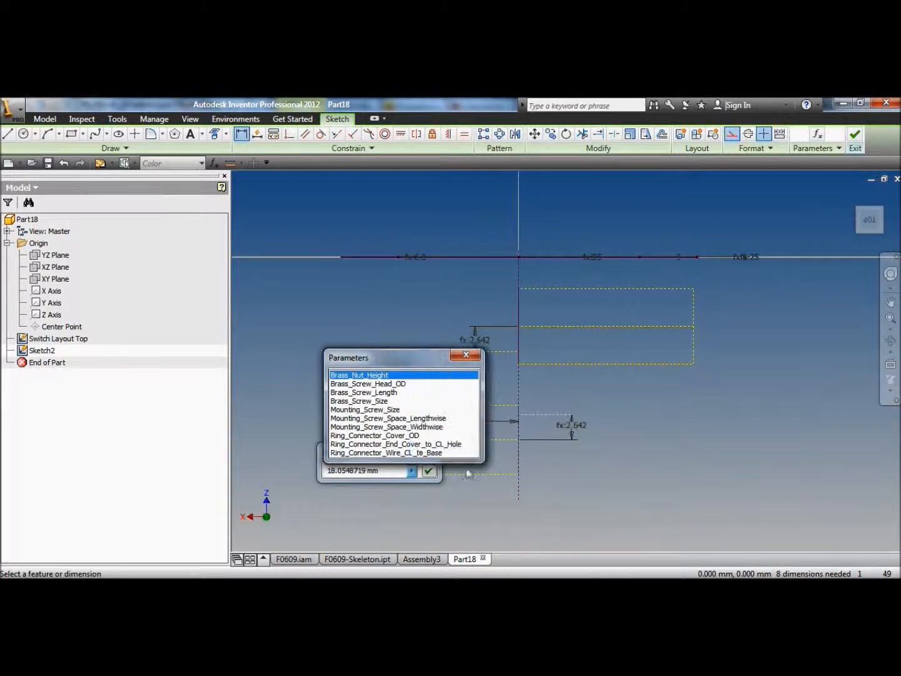
click(413, 443)
key(Return)
Step: Dimension the upper-right rectangle's length with the parameter Ring_Connector_End_Cover_to_CL_Hole
click(519, 344)
click(696, 343)
click(64, 163)
click(566, 343)
click(598, 393)
click(657, 458)
key(Return)
Step: Dimension both rectangles' heights with the parameter Ring_Connector_Cover_OD and lengthen the lower short line to the right
click(302, 431)
click(269, 428)
click(303, 479)
click(381, 386)
click(300, 435)
key(Return)
click(804, 453)
key(Return)
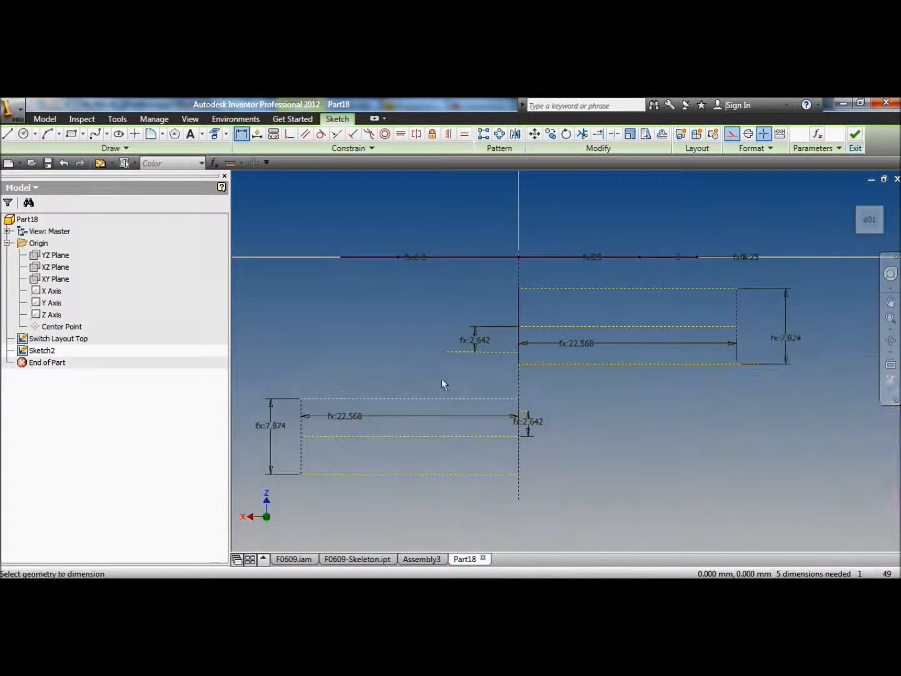
key(Escape)
drag(527, 412, 604, 421)
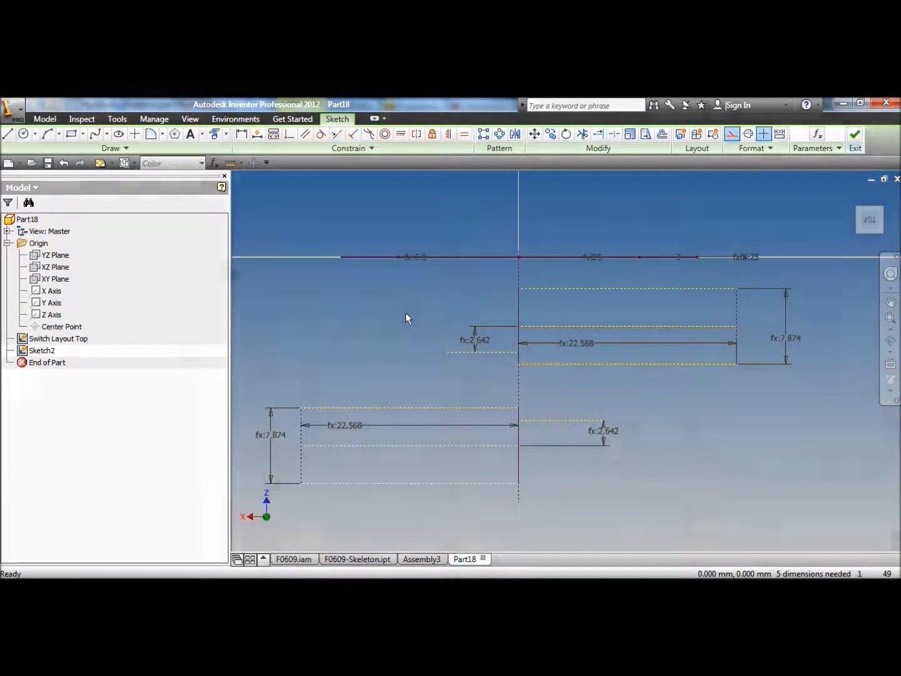
Step: Try a 3 mm dimension between the two rectangles' facing edges and delete it
key(d)
click(541, 363)
click(503, 408)
click(501, 383)
text(3)
key(Return)
key(Escape)
click(501, 394)
key(Delete)
Step: Dimension the vertical gap between the two short horizontal lines as 3 mm
key(d)
click(498, 366)
click(537, 420)
click(484, 394)
text(3)
key(Return)
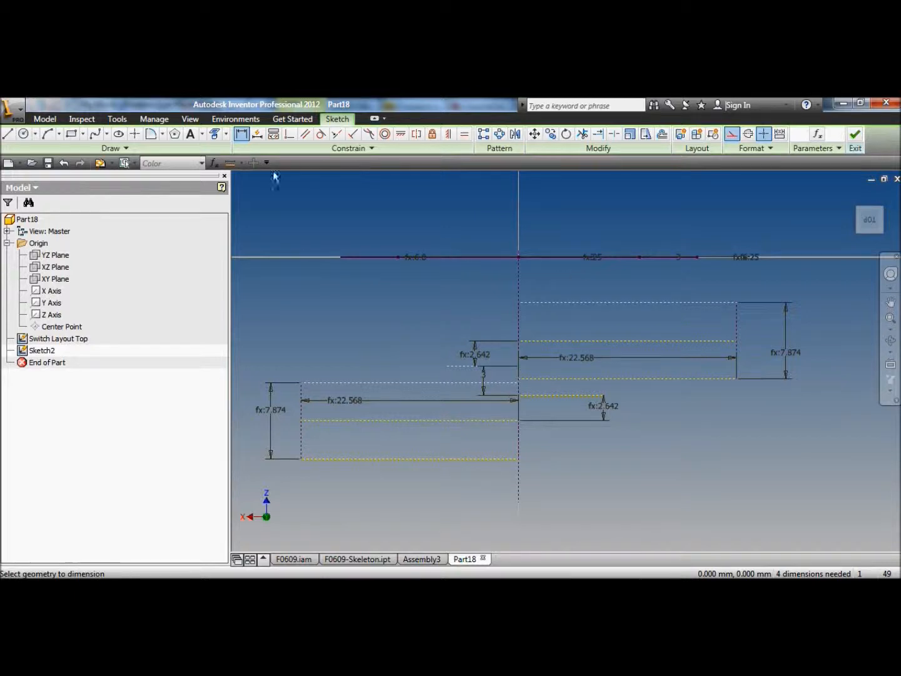
Step: Draw a construction rectangle for the nut on the upper short line and dimension its height with the parameter Brass_Nut_Height
click(71, 134)
click(518, 366)
click(466, 324)
click(241, 134)
click(464, 345)
click(410, 335)
click(442, 382)
click(443, 439)
click(390, 418)
key(Return)
Step: Dimension the distance from the nut rectangle's upper edge to the origin as 5 mm
click(241, 134)
click(482, 329)
click(519, 258)
click(481, 287)
text(5)
key(Return)
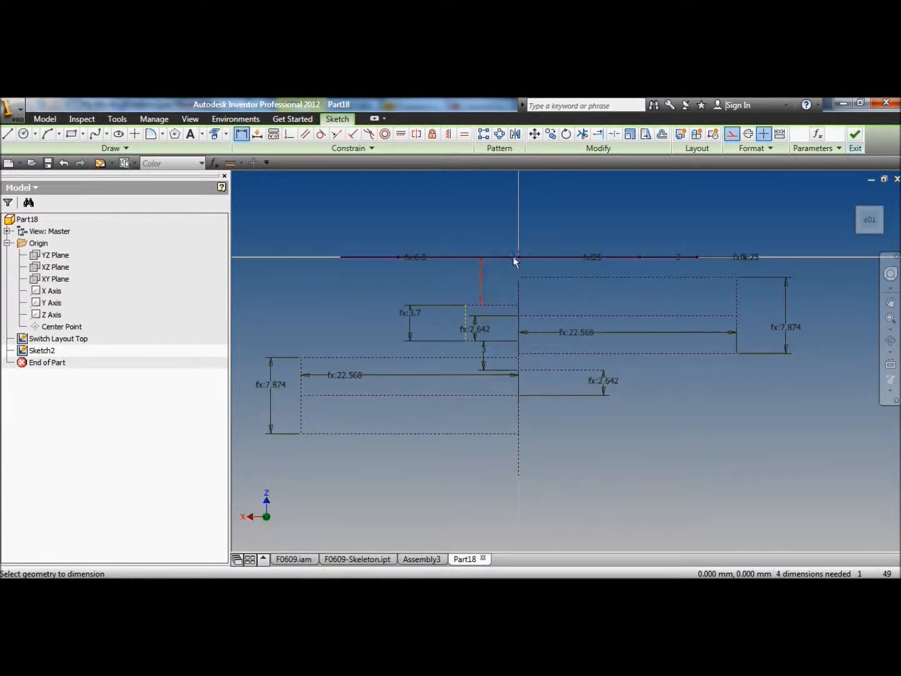
Step: Draw a horizontal construction line about 5 mm long to the right from near the vertical line's lower end
click(8, 134)
key(Escape)
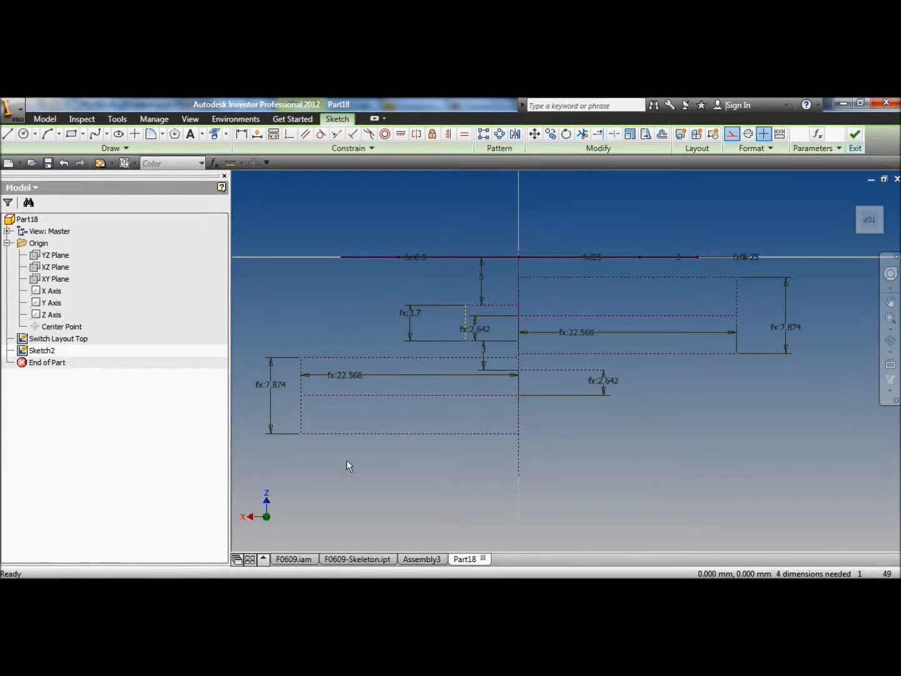
click(8, 134)
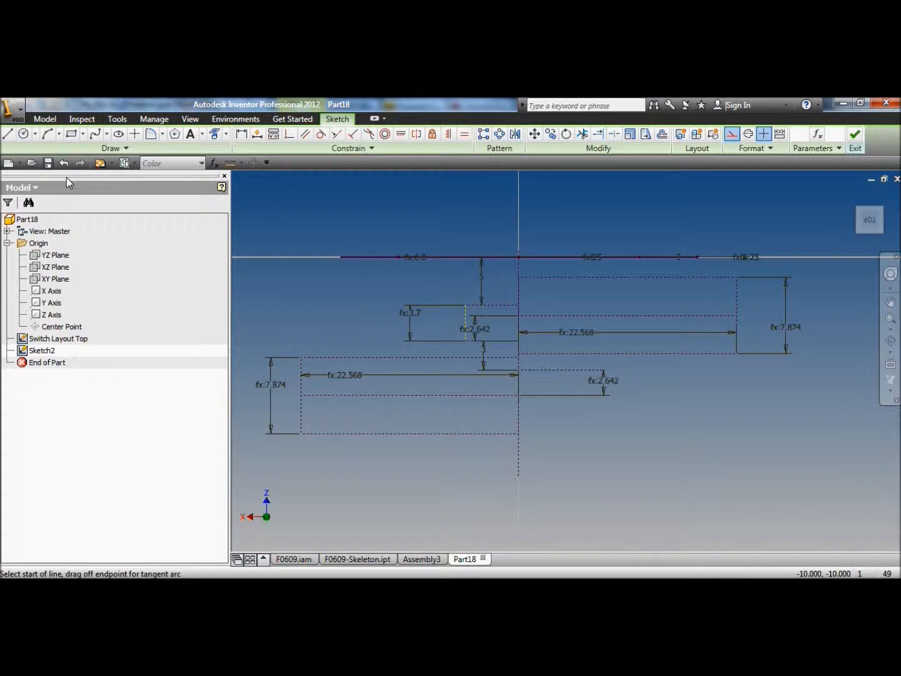
click(520, 447)
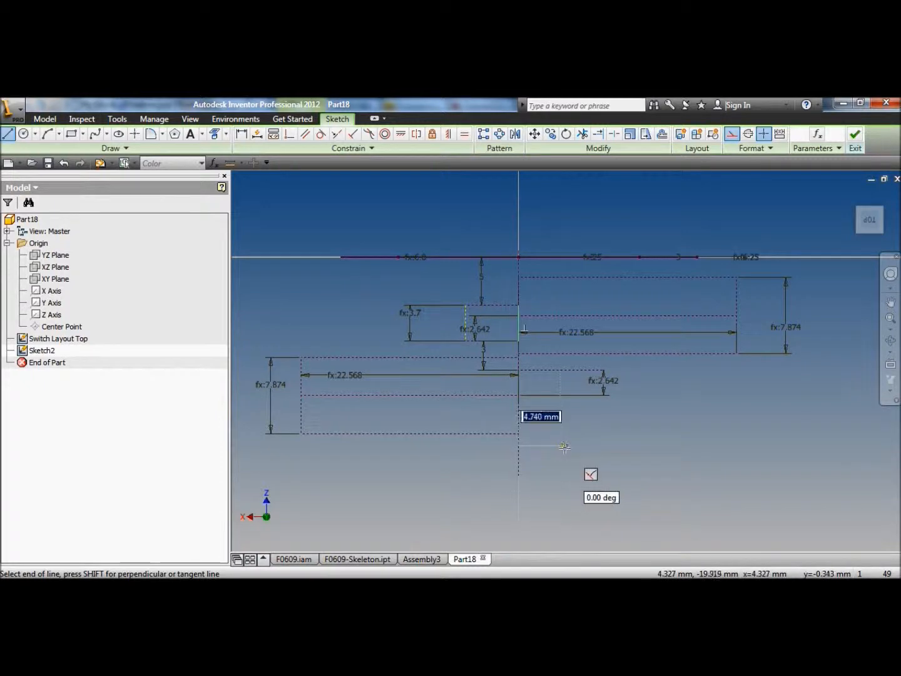
right_click(372, 201)
click(325, 201)
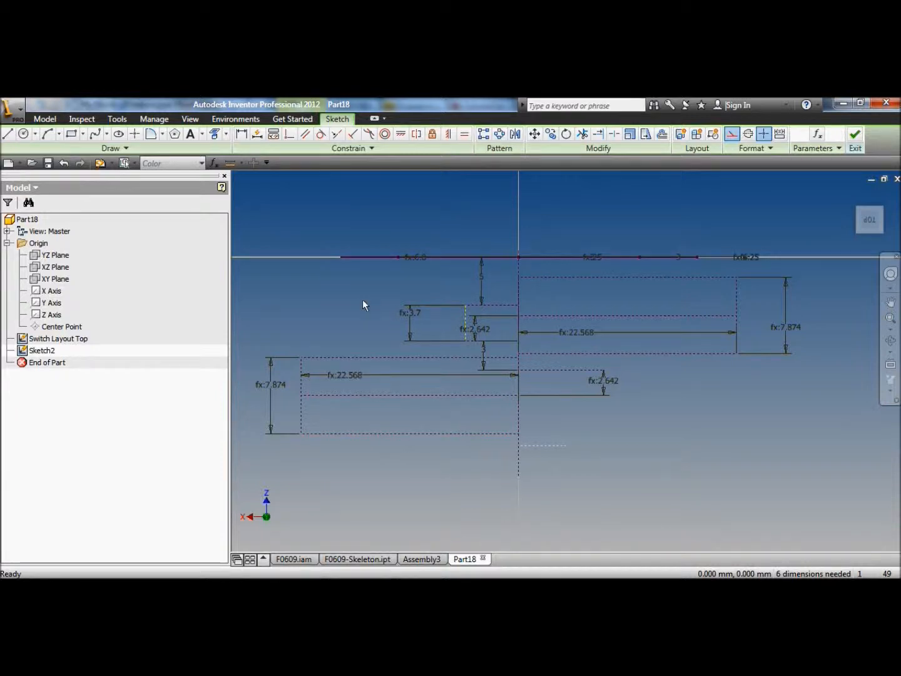
Step: Dimension the vertical distance from the origin to the lowest short horizontal line as 20 mm
click(241, 134)
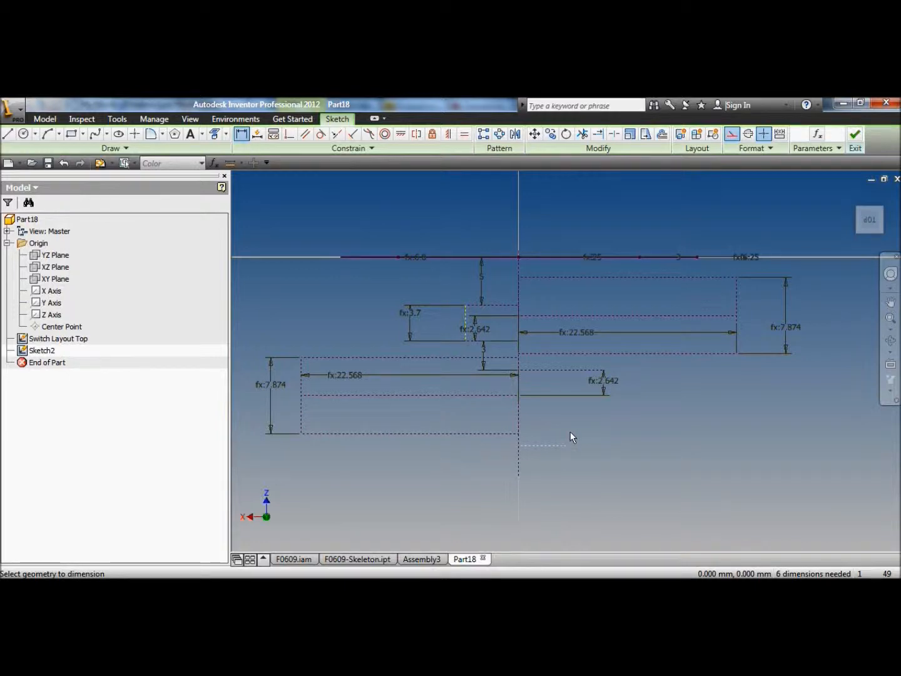
click(559, 445)
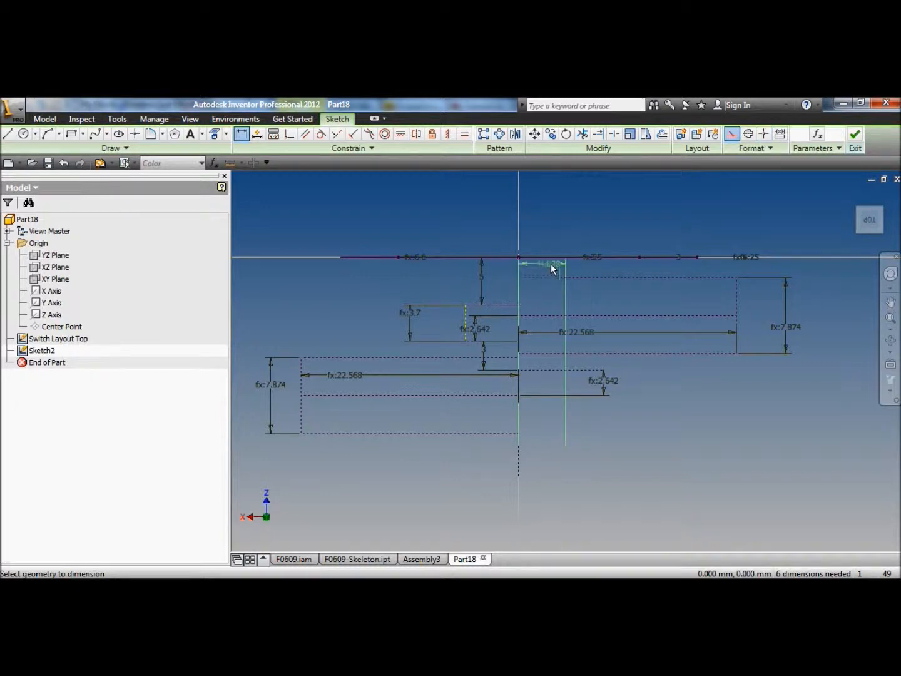
click(519, 256)
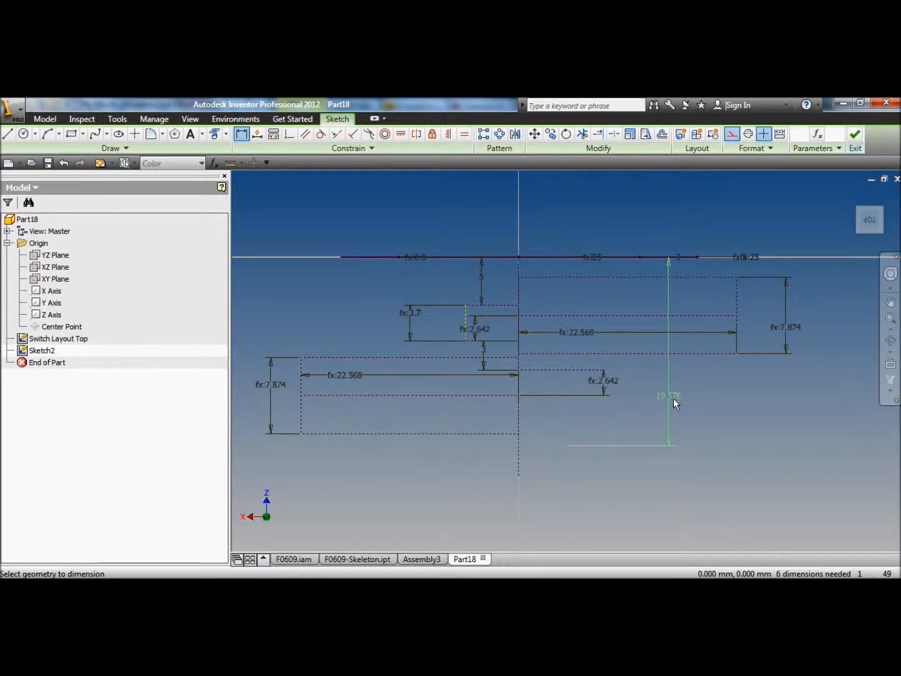
click(817, 390)
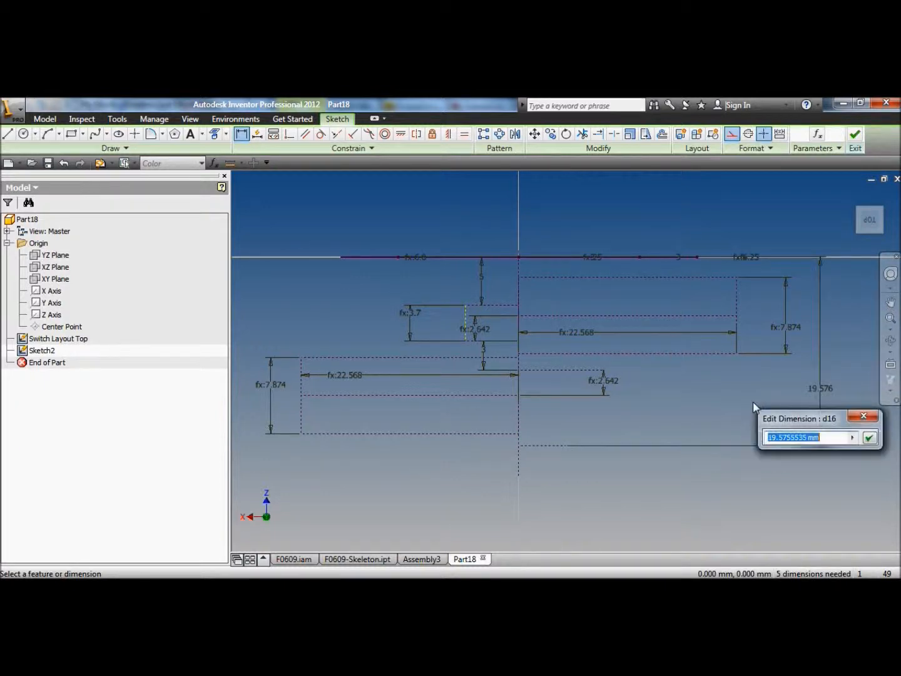
text(20)
click(869, 436)
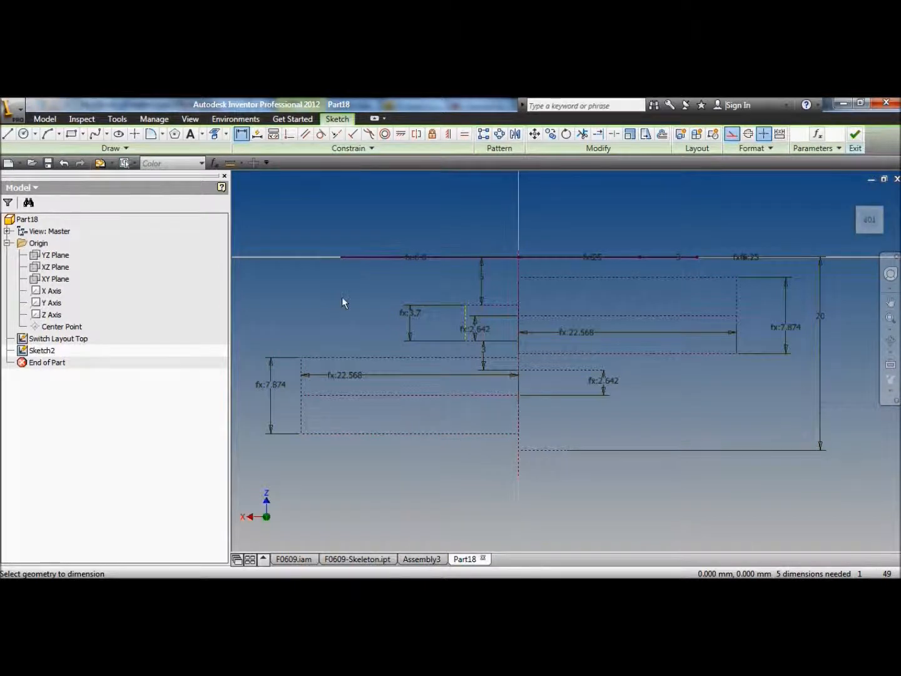
key(Escape)
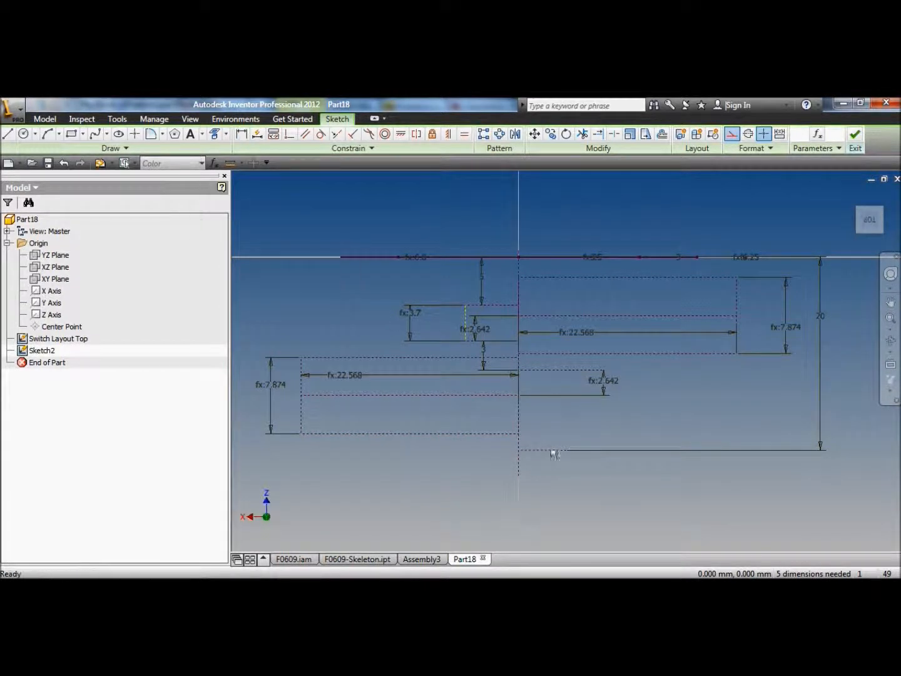
Step: Finish the sketch and rename it as Switch Layout Vertical
right_click(313, 222)
click(353, 239)
click(48, 352)
click(50, 351)
text(Switch Layout Vertical)
Step: Extrude the block profile with open holes up to the 20 mm line's endpoint, and hide the Switch Layout Vertical sketch
click(37, 134)
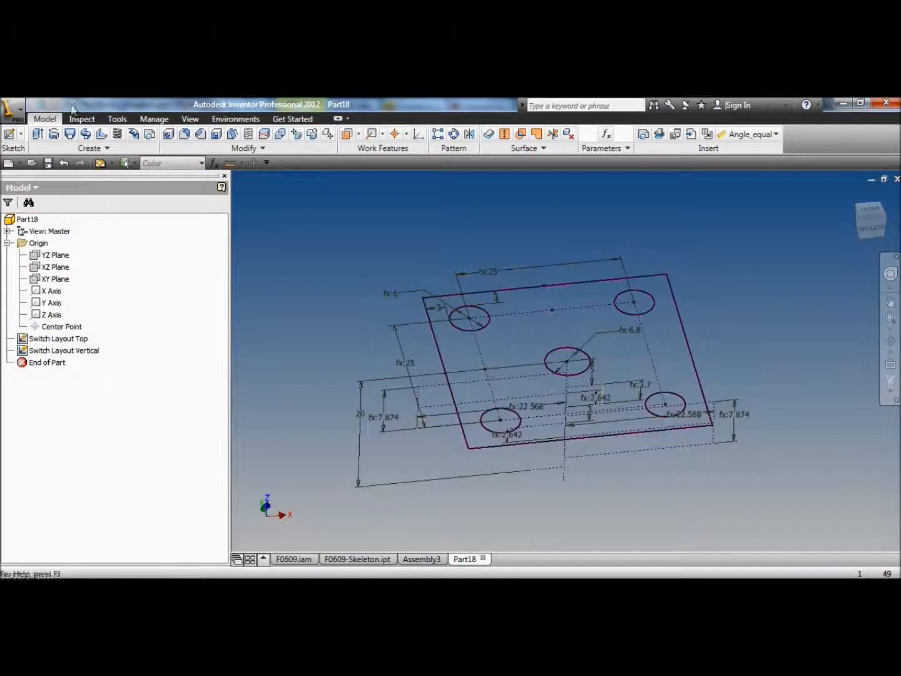
click(519, 347)
click(263, 295)
click(216, 326)
click(565, 469)
click(209, 401)
right_click(55, 363)
click(81, 525)
Step: Add a user parameter named Ring_Connector_OD with the equation 2 * 4.673
mouse_move(768, 316)
shift+middle_down()
mouse_move(580, 316)
mouse_move(516, 332)
mouse_move(540, 328)
shift+middle_up()
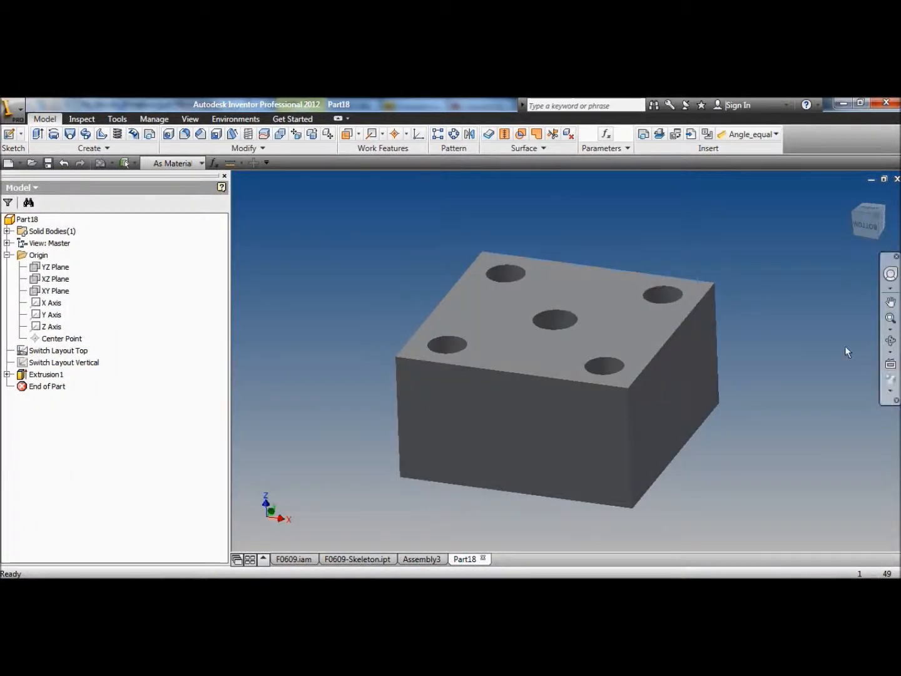
click(890, 340)
drag(527, 364, 537, 253)
right_click(478, 210)
click(495, 217)
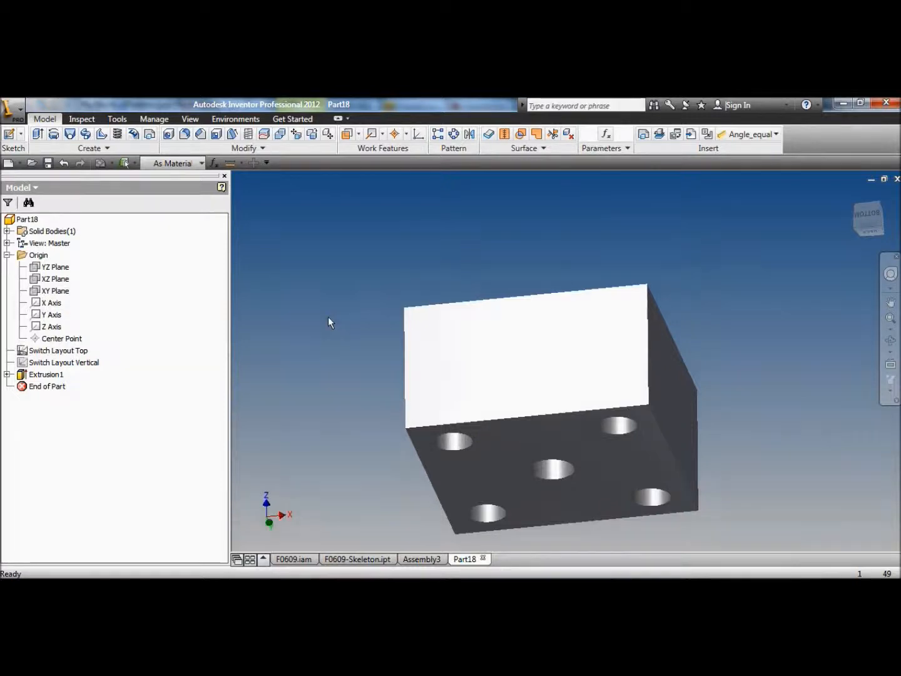
click(420, 559)
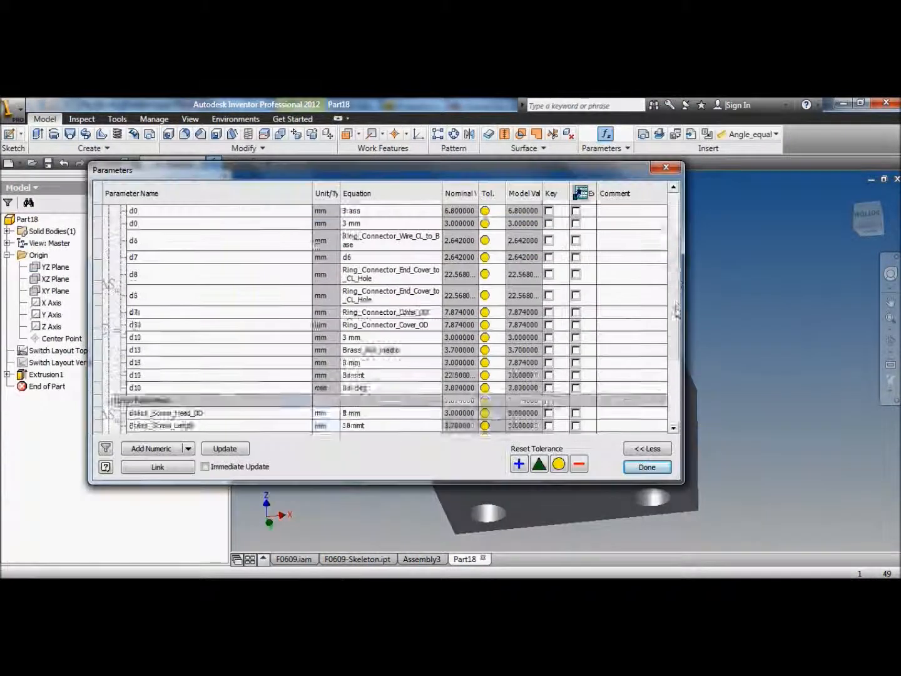
scroll(676, 262, up, 10)
drag(676, 262, 676, 383)
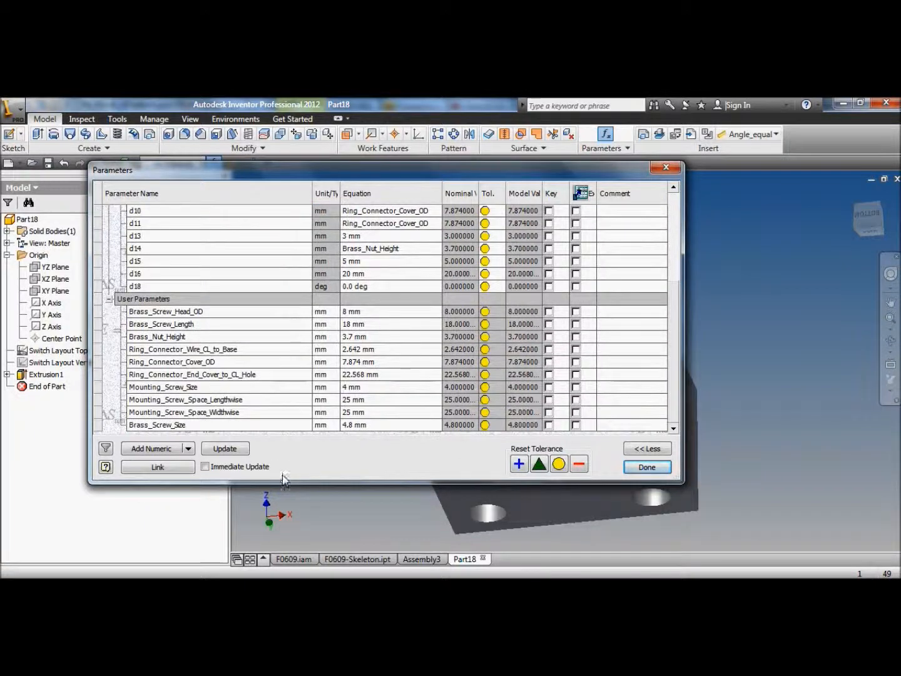
click(151, 448)
text(Ring_Connector_OD)
click(355, 424)
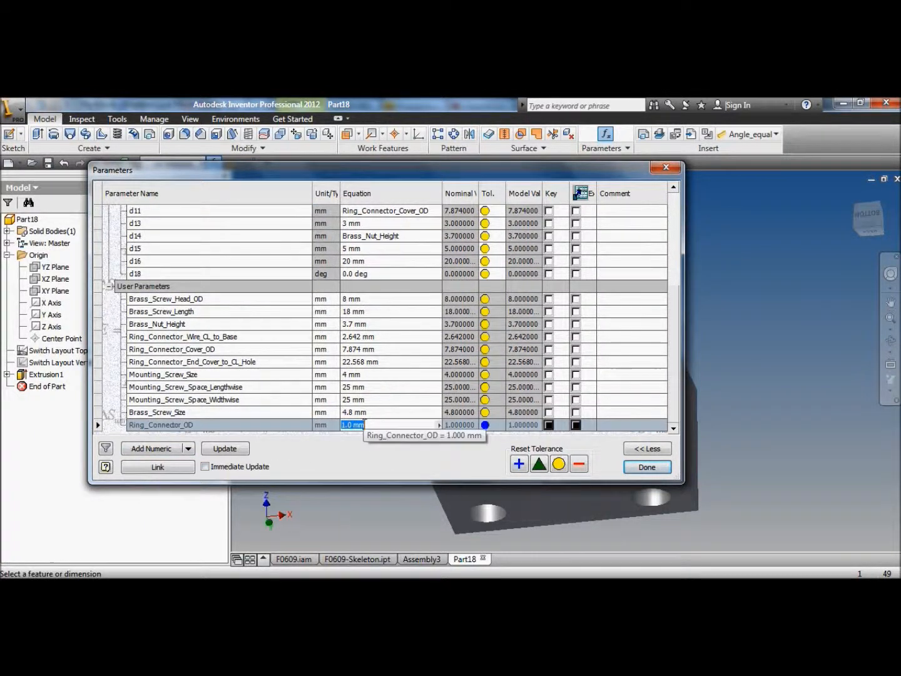
text(2 * 4.673)
key(Return)
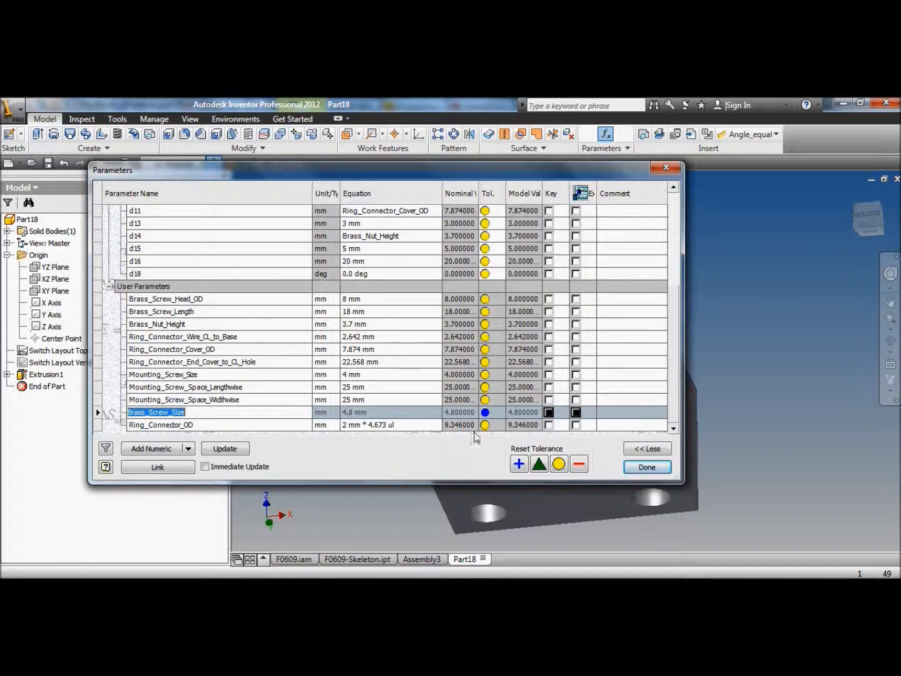
click(645, 468)
Step: Sketch a circle around the central hole on the block's underside, with lines forming a slot from it to the side edge
right_click(506, 447)
click(512, 487)
key(c)
click(567, 361)
click(605, 340)
key(l)
click(568, 317)
click(691, 405)
click(567, 404)
Step: Dimension the circle's diameter as Ring_Connector_OD + 1 and finish the sketch
key(d)
click(528, 343)
click(481, 313)
click(545, 363)
click(528, 475)
text(+1)
key(Return)
right_click(374, 225)
click(374, 265)
Step: Show the Switch Layout Vertical sketch and set the visual style to Wireframe
right_click(29, 363)
click(59, 499)
mouse_move(689, 294)
shift+middle_down()
mouse_move(782, 269)
mouse_move(712, 283)
shift+middle_up()
click(892, 395)
click(753, 417)
click(892, 395)
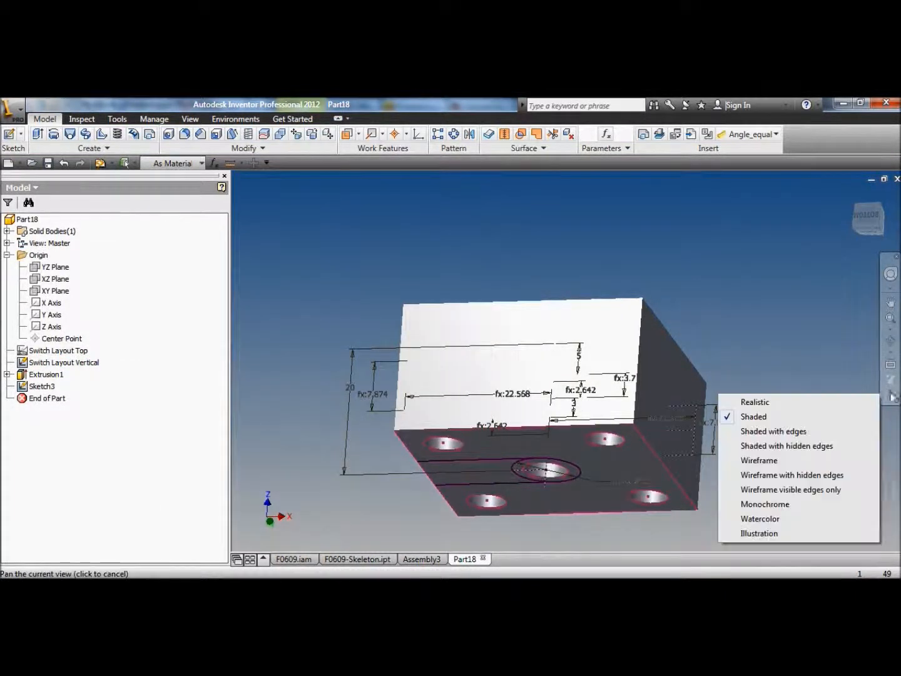
click(758, 460)
shift+middle_drag(592, 232, 640, 251)
key(e)
click(466, 469)
key(Escape)
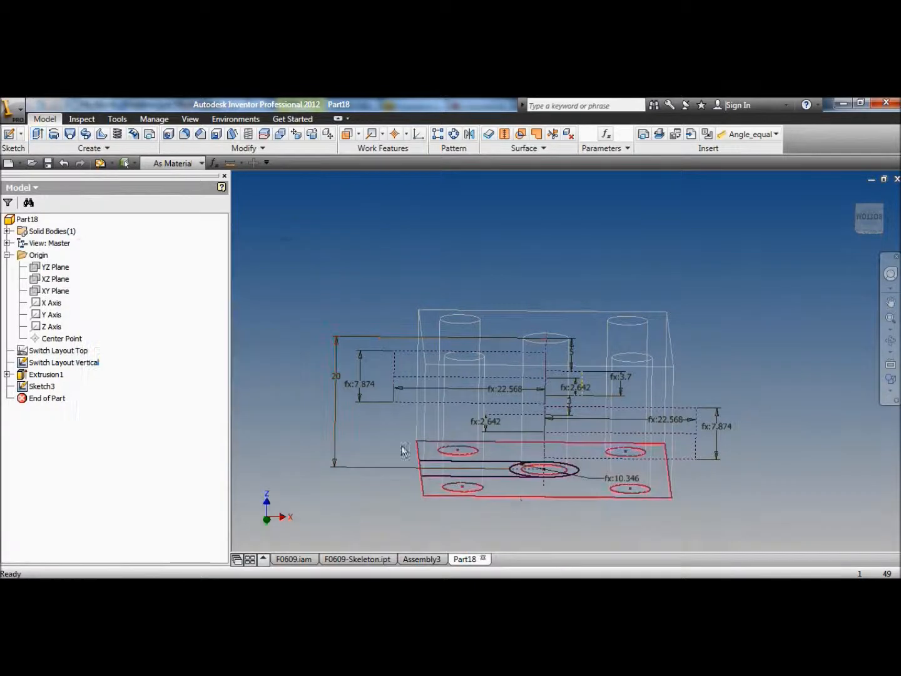
Step: Close the slot outline in the underside sketch with a line and cut the circle and slot profile into the block with Extrude
double_click(42, 385)
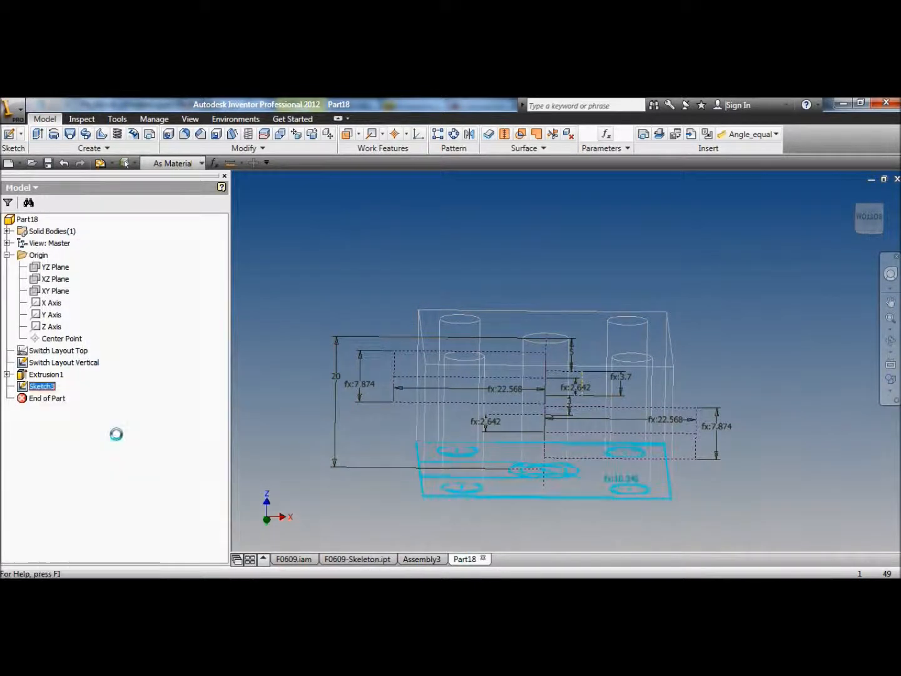
key(l)
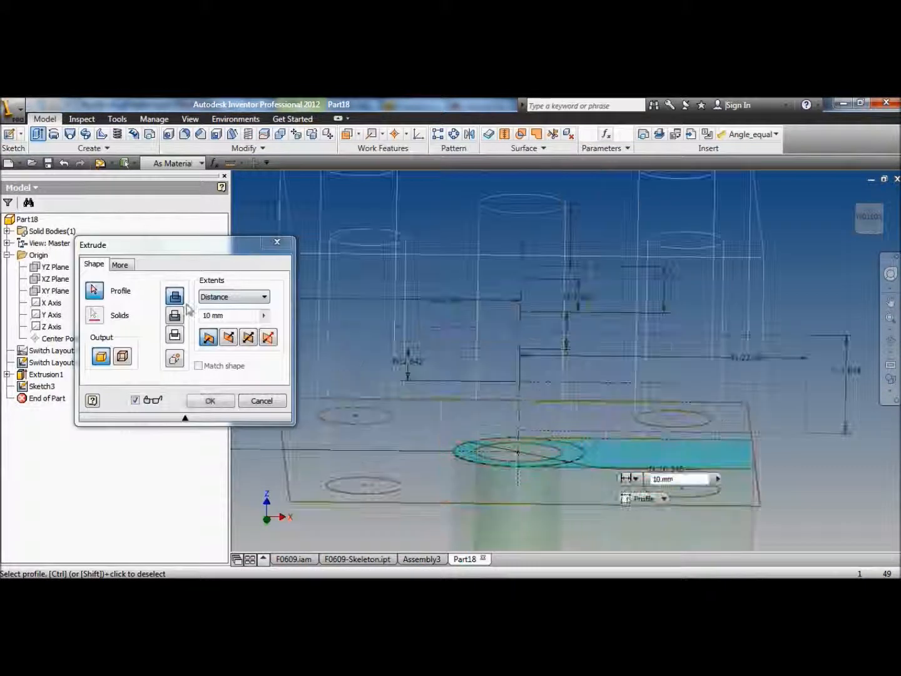
click(563, 419)
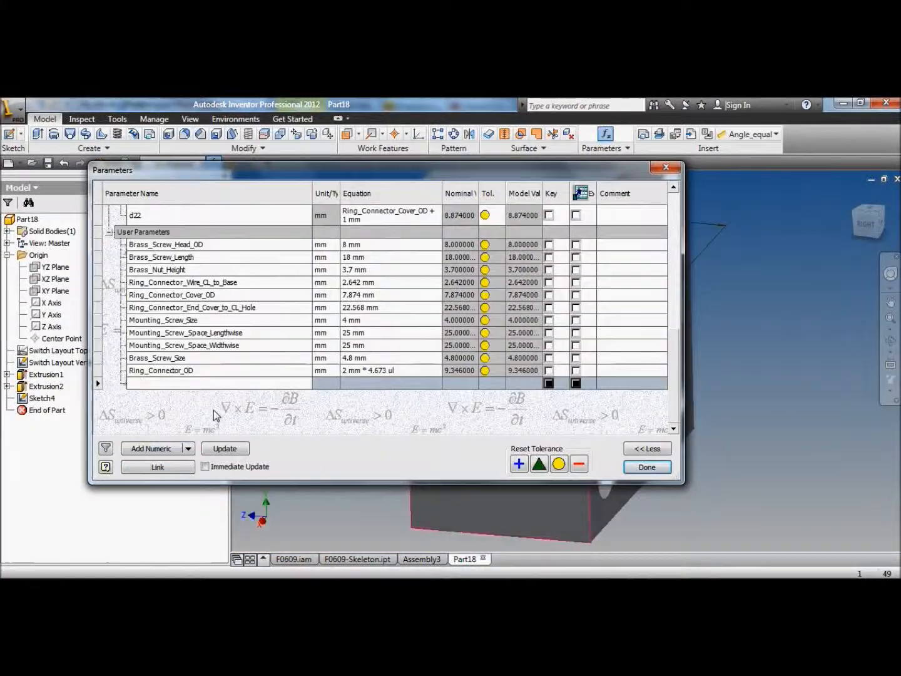
Step: Add a user parameter named Ring_Connector_Plastic_Cover_Length and use it as the distance for extruding the circle on the slotted side face as a cut
text(Ring_Connector_)
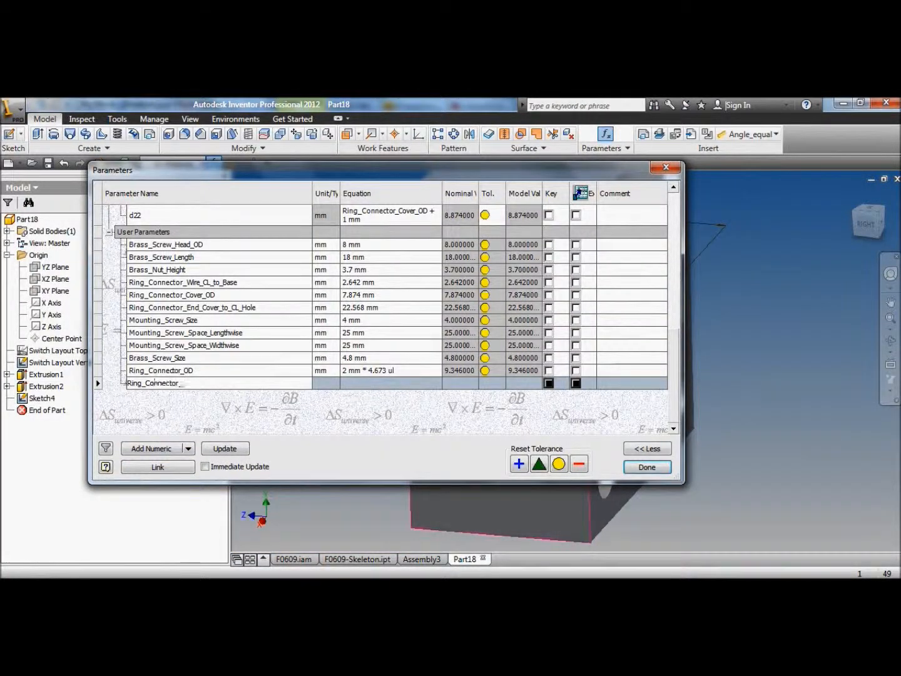
text(Plastic_Cover_Length)
key(Return)
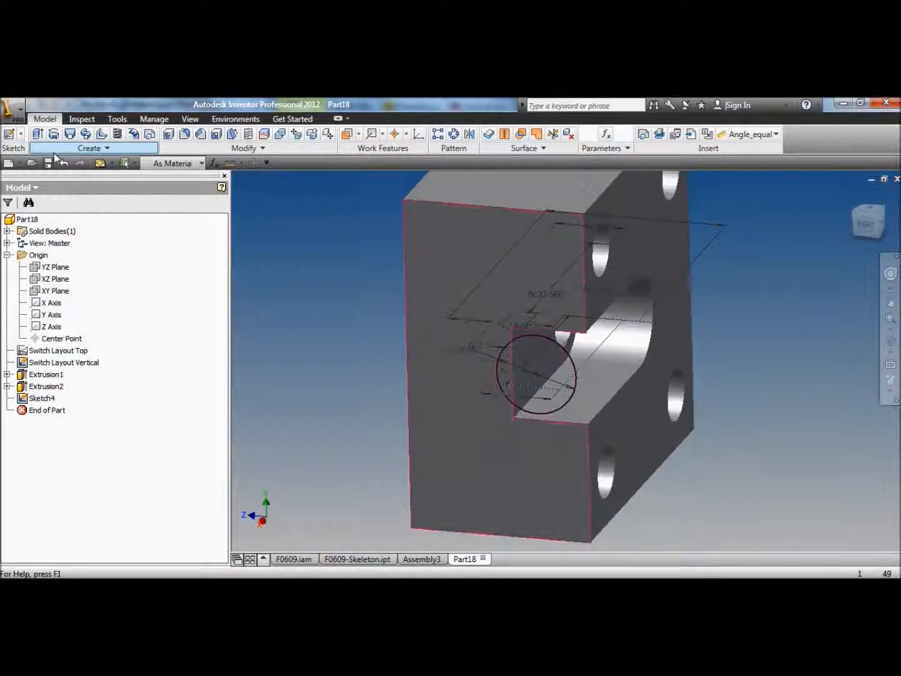
click(267, 437)
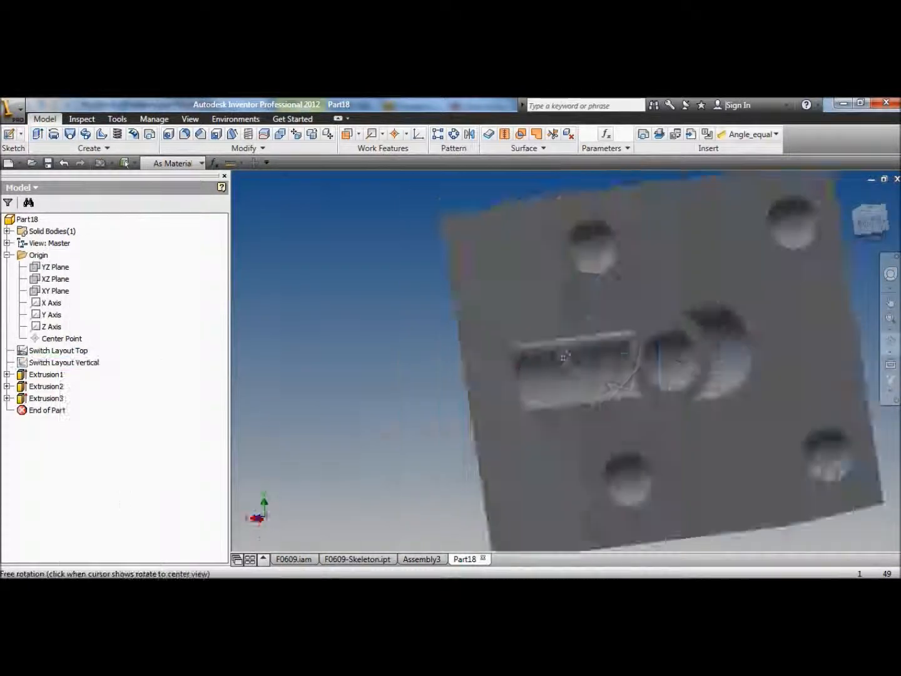
Step: Sketch a circle and slot around the central hole on the block's top face and cut the profile using the To extent
scroll(570, 338, up, 3)
mouse_move(570, 338)
mouse_down()
mouse_move(578, 369)
mouse_move(488, 256)
mouse_up()
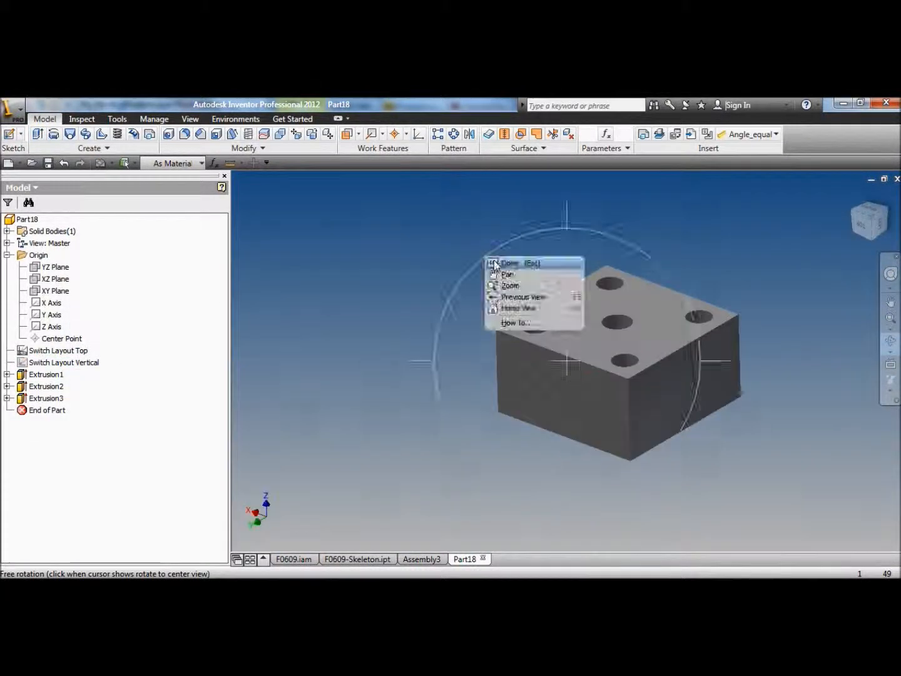
right_click(649, 318)
click(653, 354)
click(568, 361)
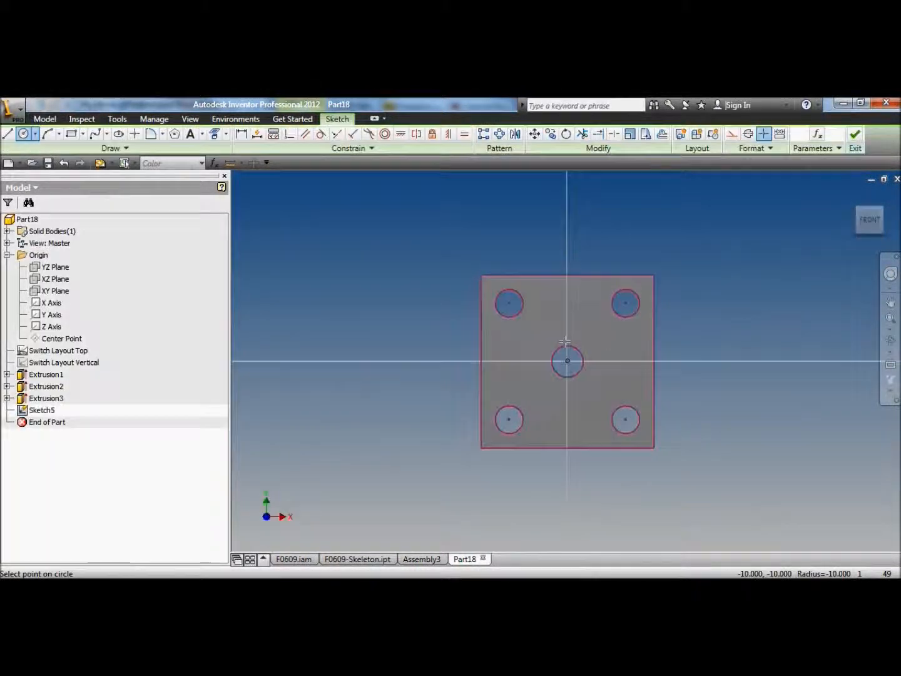
click(564, 340)
click(591, 326)
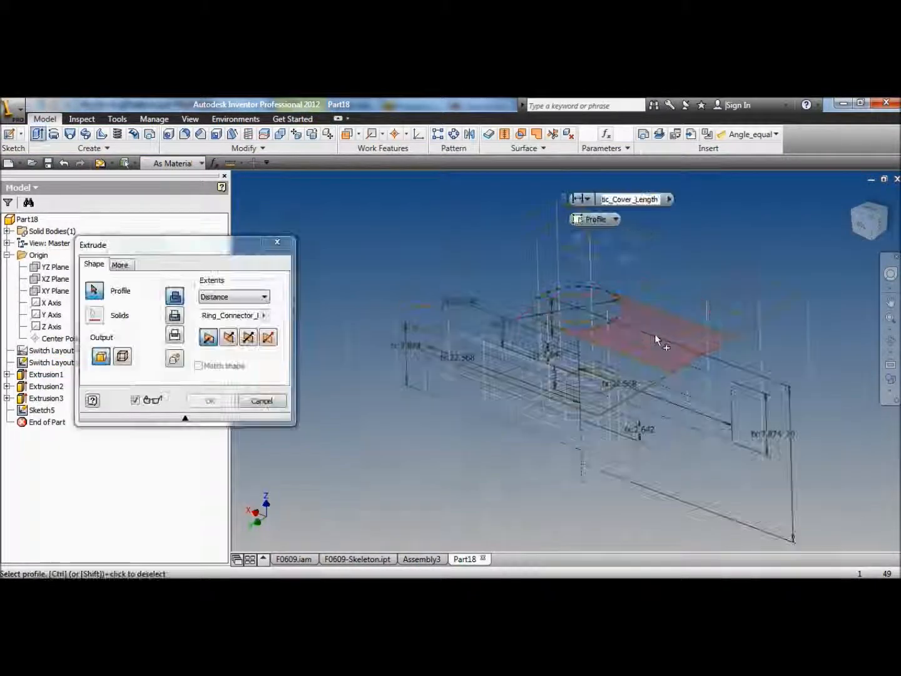
click(265, 296)
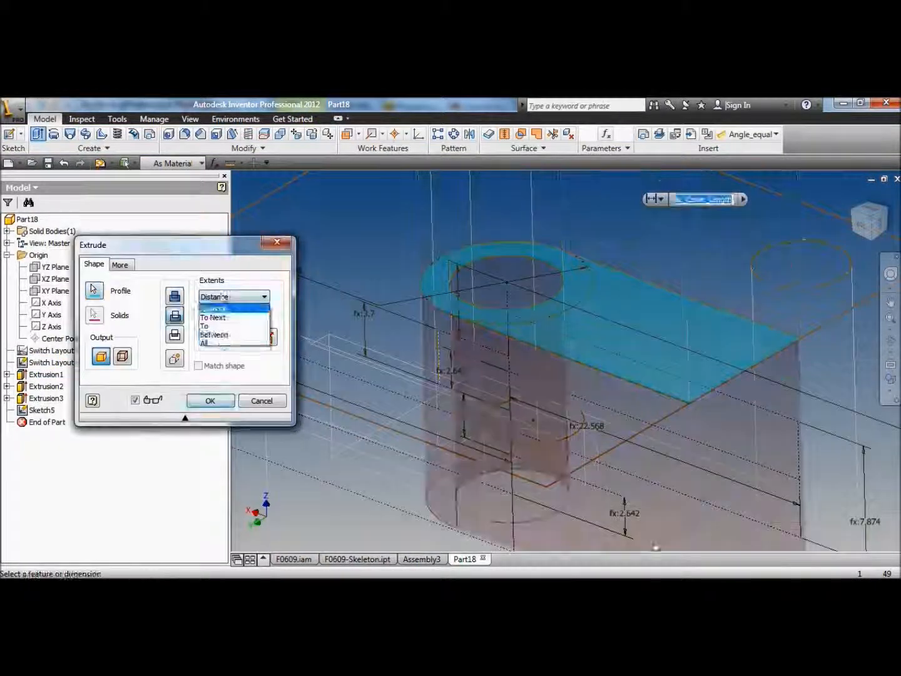
click(213, 324)
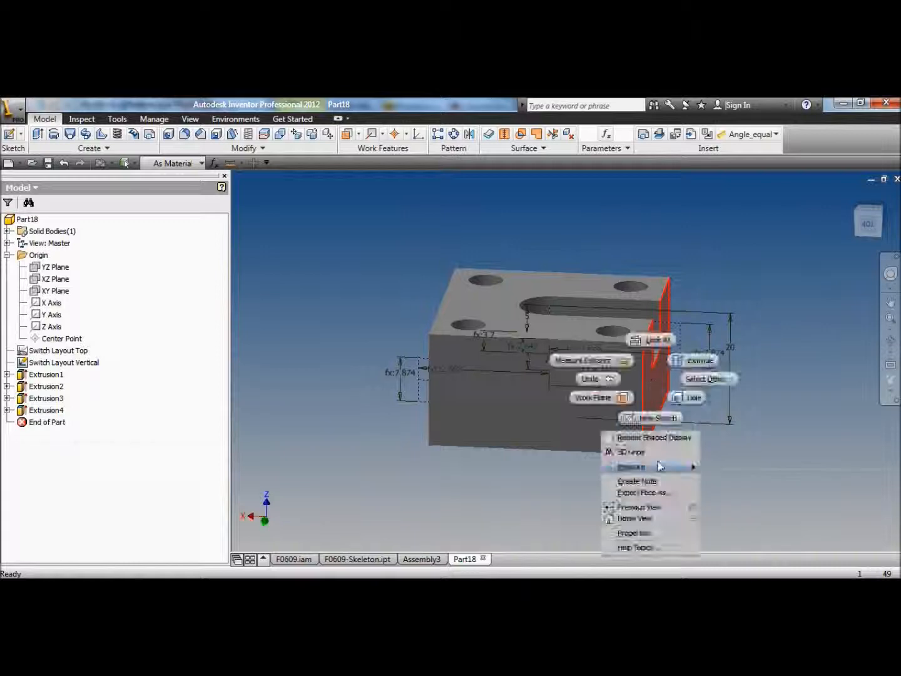
Step: Cut an 8.874 mm circle sketched at the upper slot's open end on the side face, and hide the Switch Layout Vertical sketch
click(647, 450)
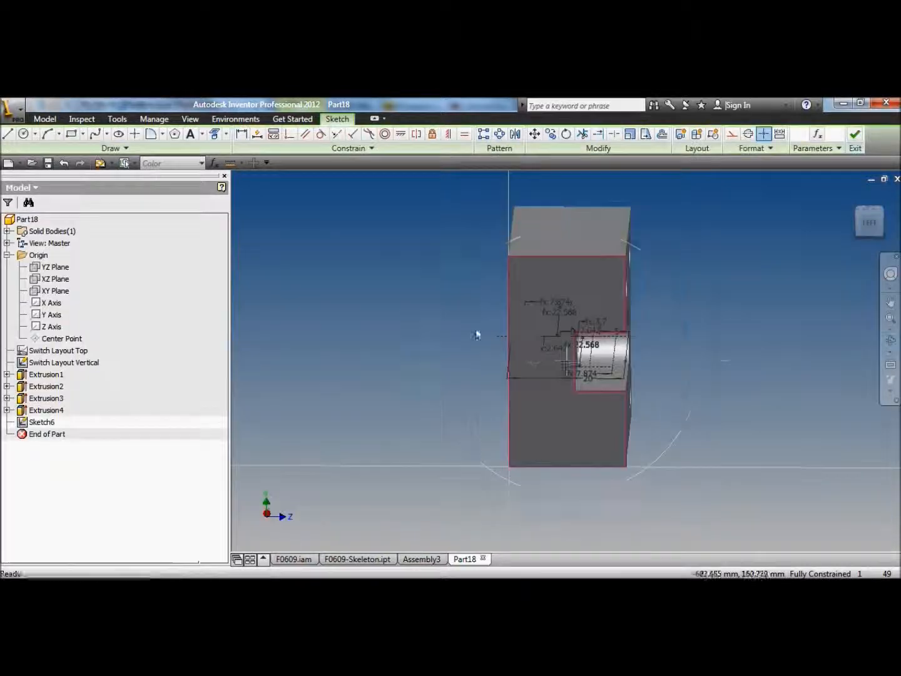
scroll(570, 273, up, 3)
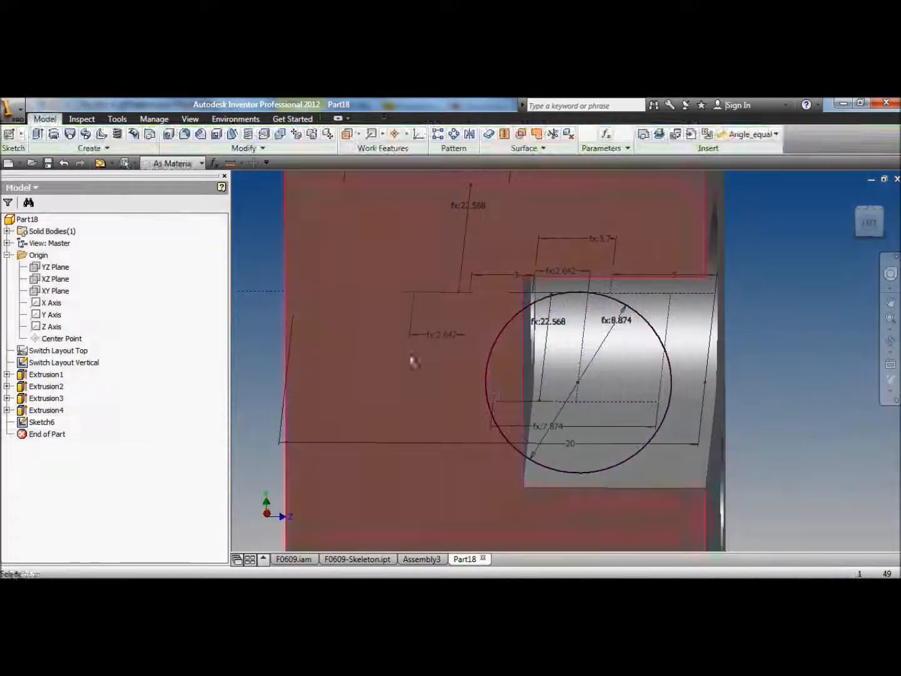
right_click(69, 362)
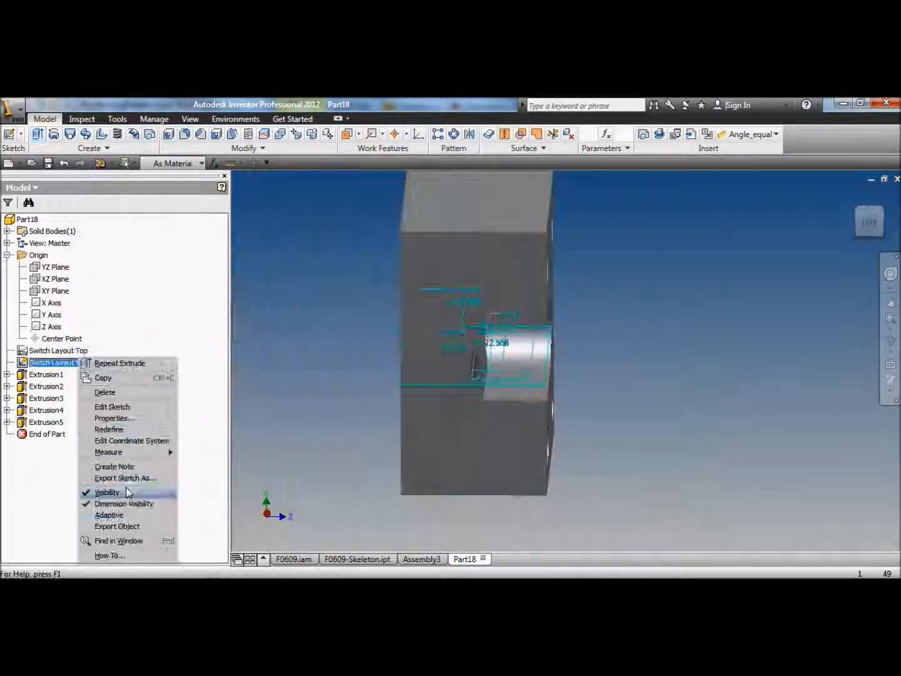
click(127, 492)
Step: Start a sketch on the block's top face and draw two concentric circles centred on the central hole
click(890, 340)
shift+middle_drag(612, 303, 447, 229)
drag(449, 229, 660, 523)
drag(578, 353, 602, 367)
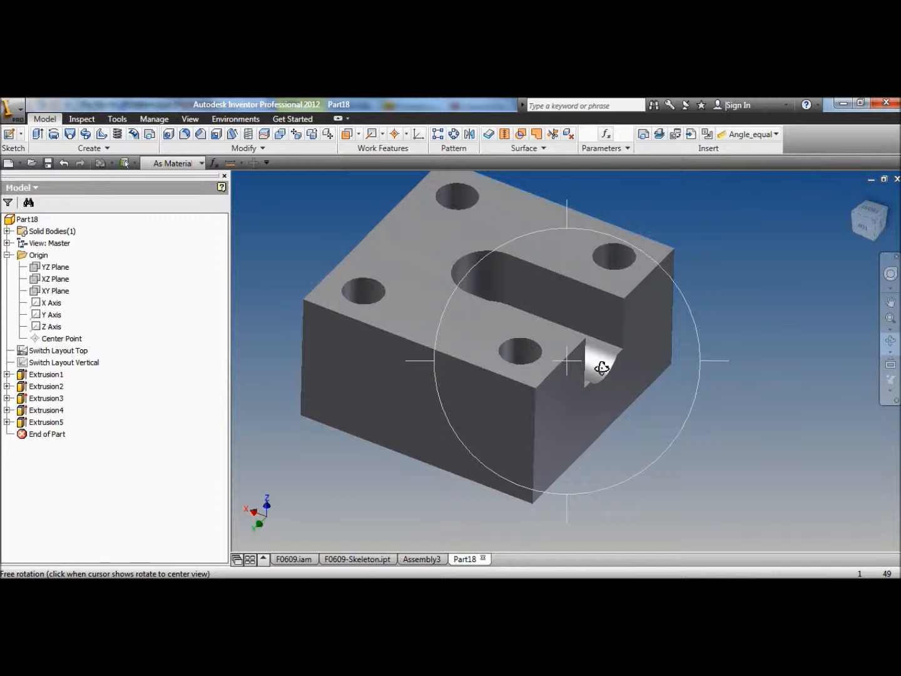
middle_drag(594, 357, 650, 414)
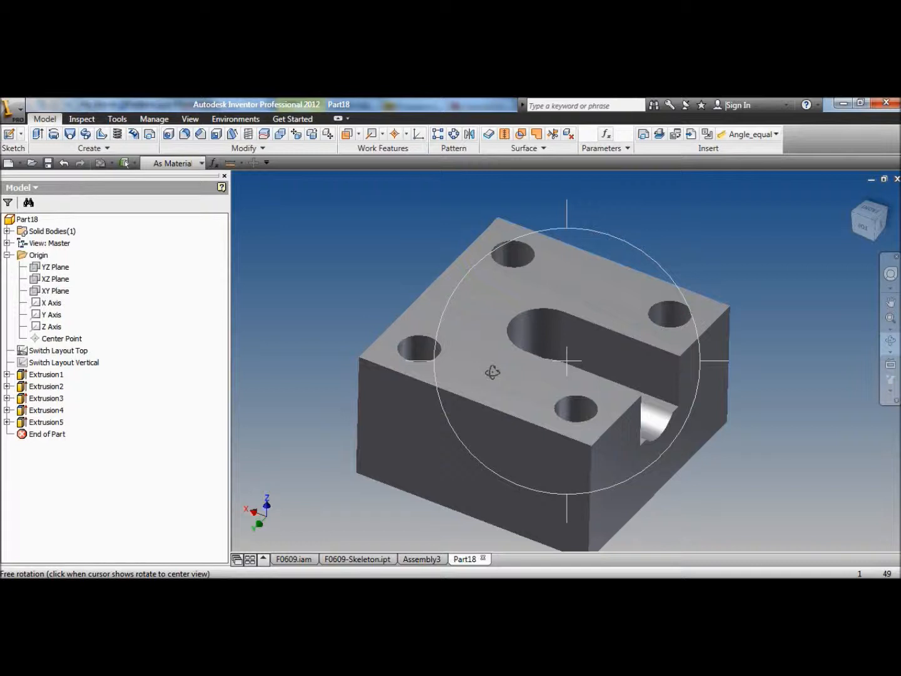
key(Escape)
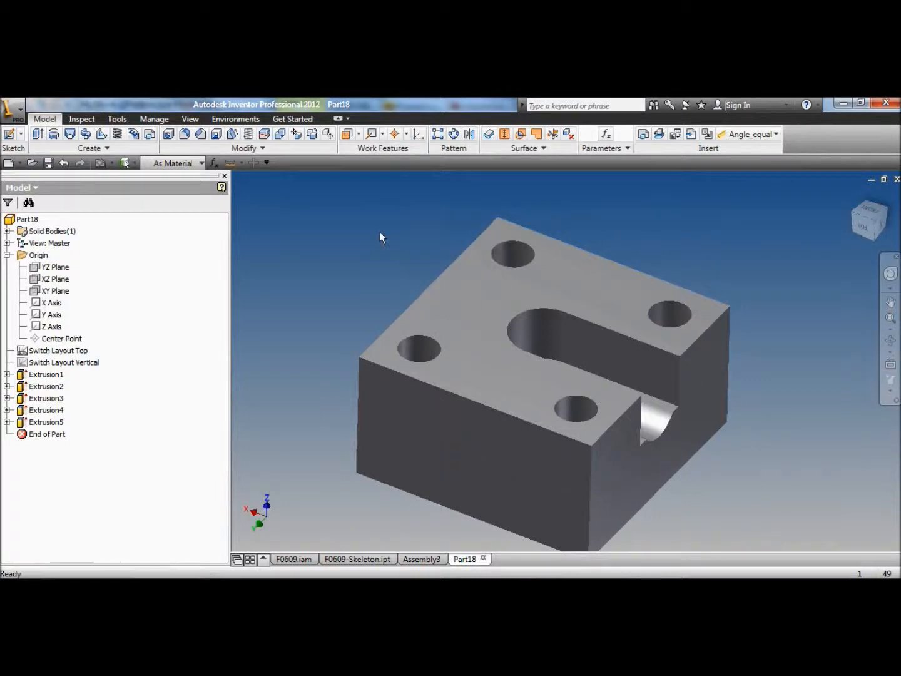
key(s)
click(492, 307)
key(c)
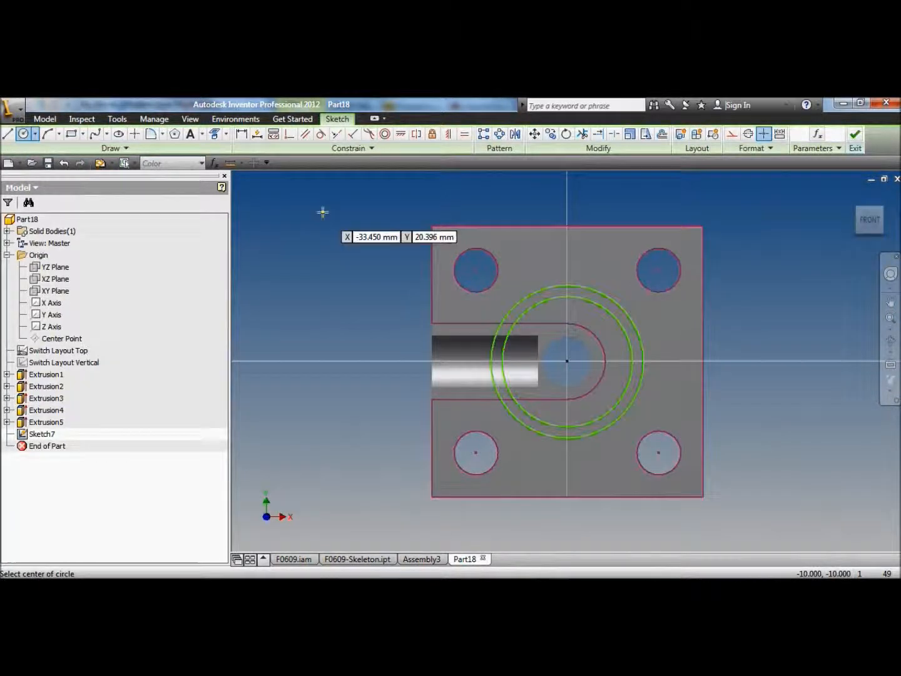
Step: Dimension the gap between the two circles as 2 mm and the inner circle's diameter as Brass_Screw_Head_OD + 2
click(241, 134)
click(657, 311)
text(2)
key(Return)
click(588, 317)
click(620, 363)
click(575, 406)
text(+2)
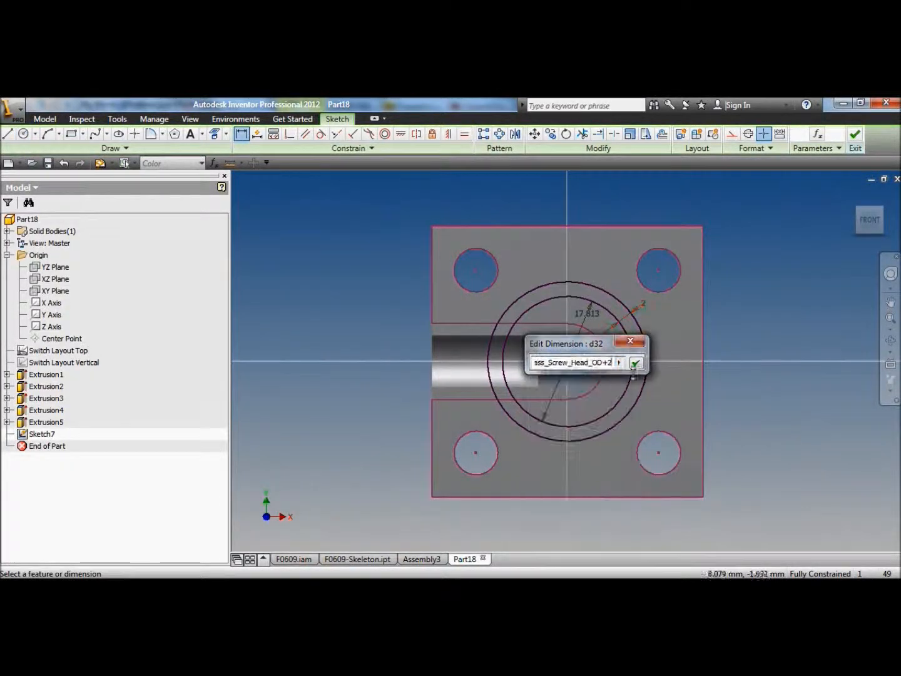
click(635, 364)
Step: Change the inner circle's diameter to Brass_Screw_Head_OD + 3
scroll(553, 340, down, 6)
click(649, 321)
click(661, 371)
key(BackSpace)
text(3)
key(Return)
scroll(610, 350, up, 5)
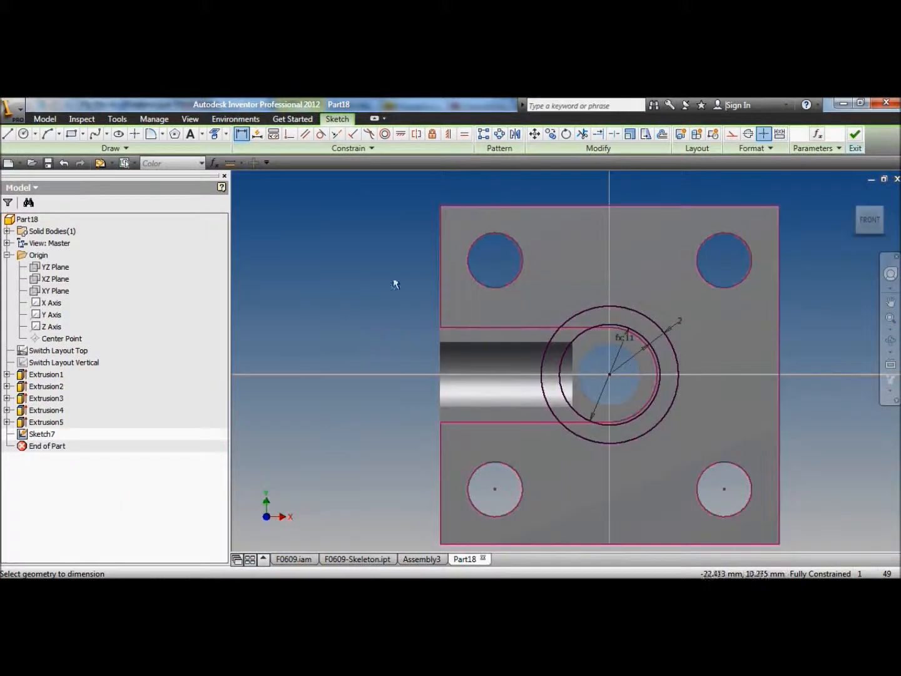
Step: Extrude the ring between the two circles 8 mm upward from the top face as a collar
key(e)
click(541, 309)
drag(202, 316, 338, 313)
text(5)
key(BackSpace)
text(8)
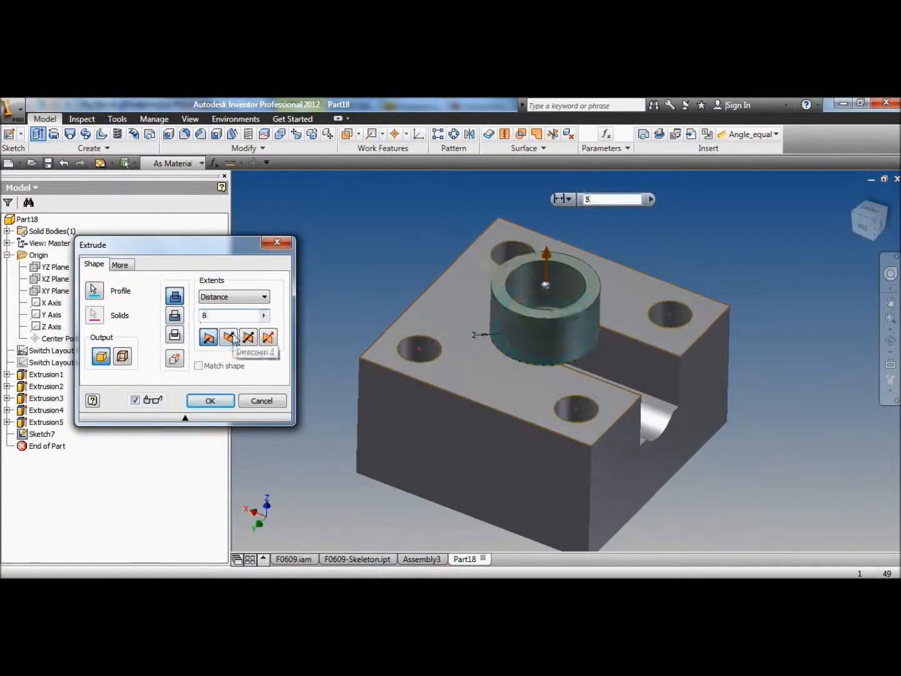
click(210, 401)
Step: Inspect the raised collar and the block's recesses from several angles
click(891, 341)
drag(594, 401, 468, 375)
drag(495, 465, 537, 367)
scroll(500, 295, down, 3)
drag(586, 479, 513, 369)
right_click(385, 221)
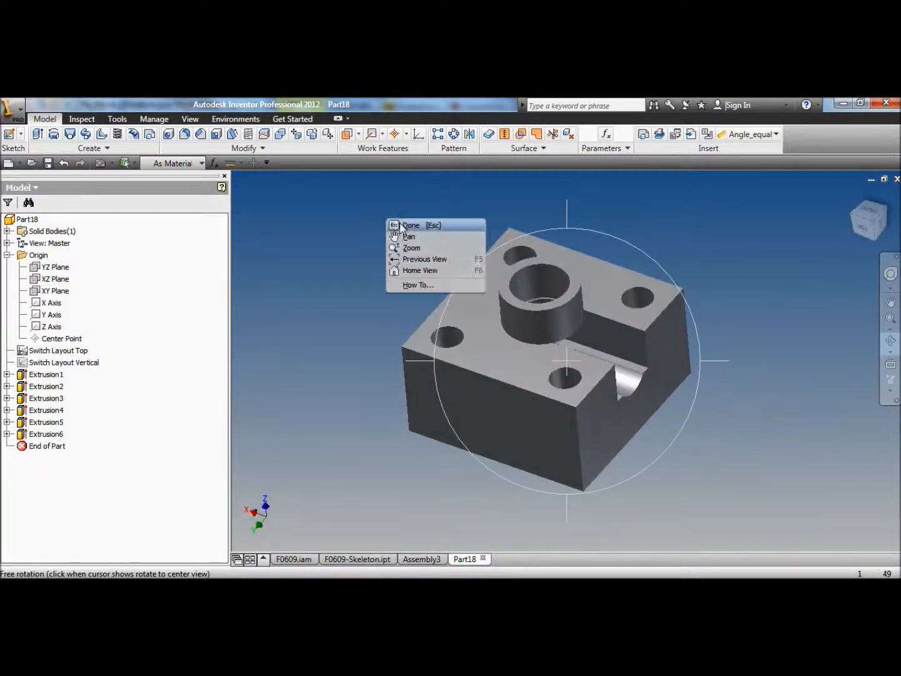
click(409, 226)
Step: Set the part's material to Nylon-6/6 in its iProperties and apply it
click(5, 122)
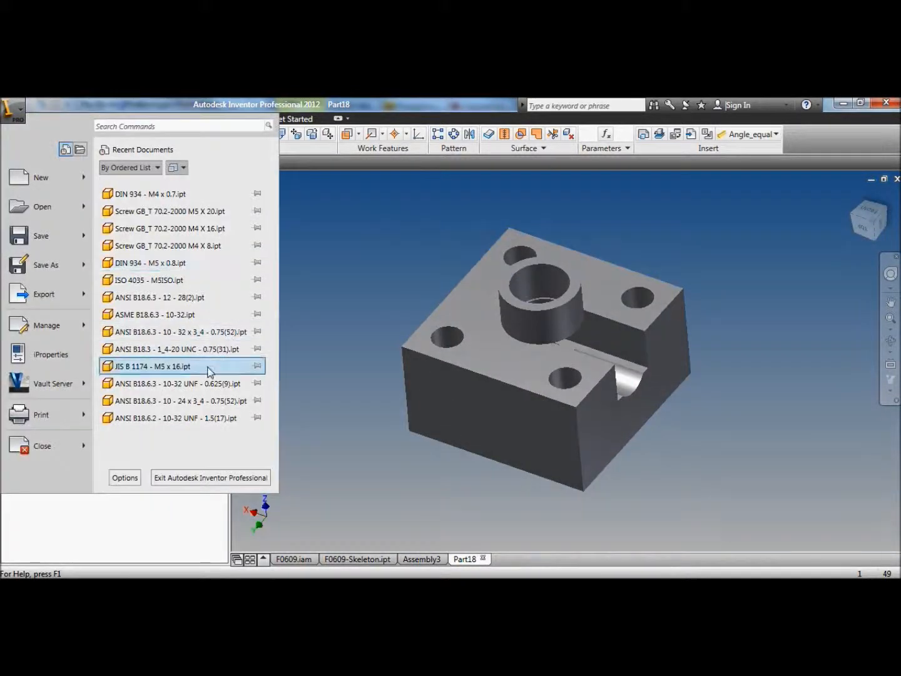
click(54, 360)
click(515, 156)
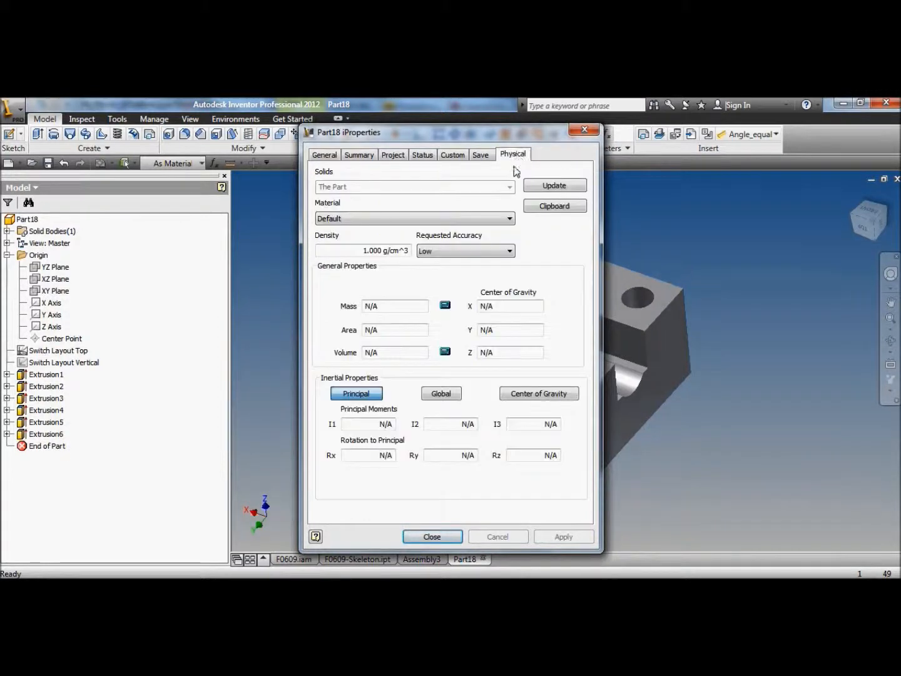
click(409, 218)
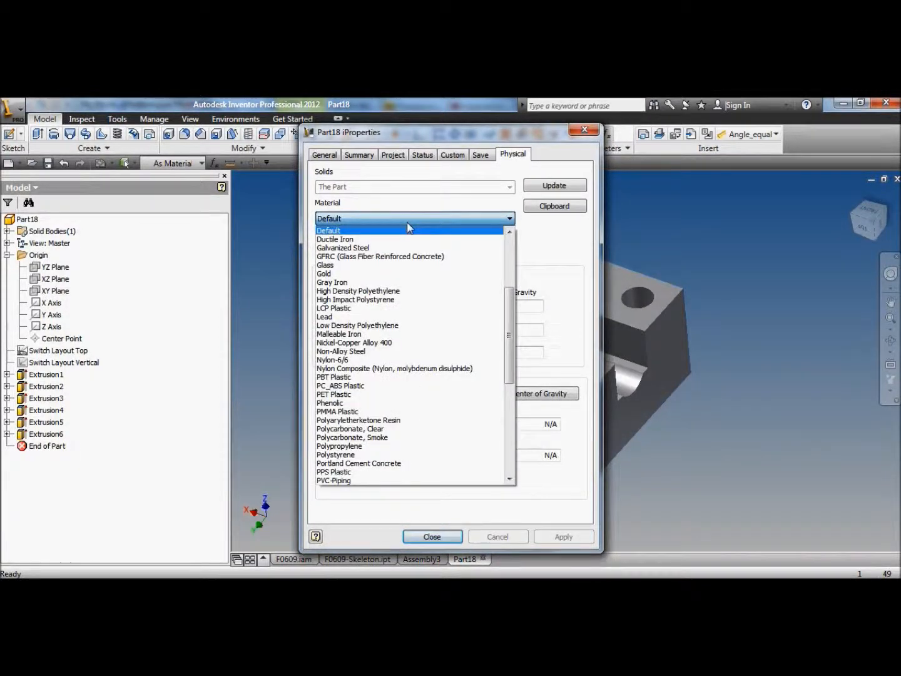
click(383, 361)
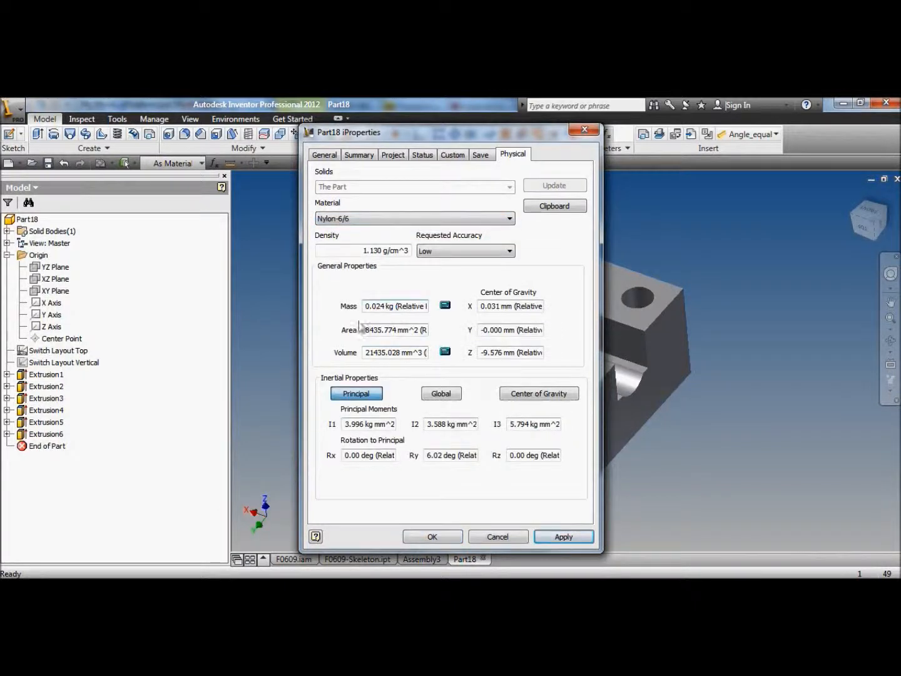
click(573, 537)
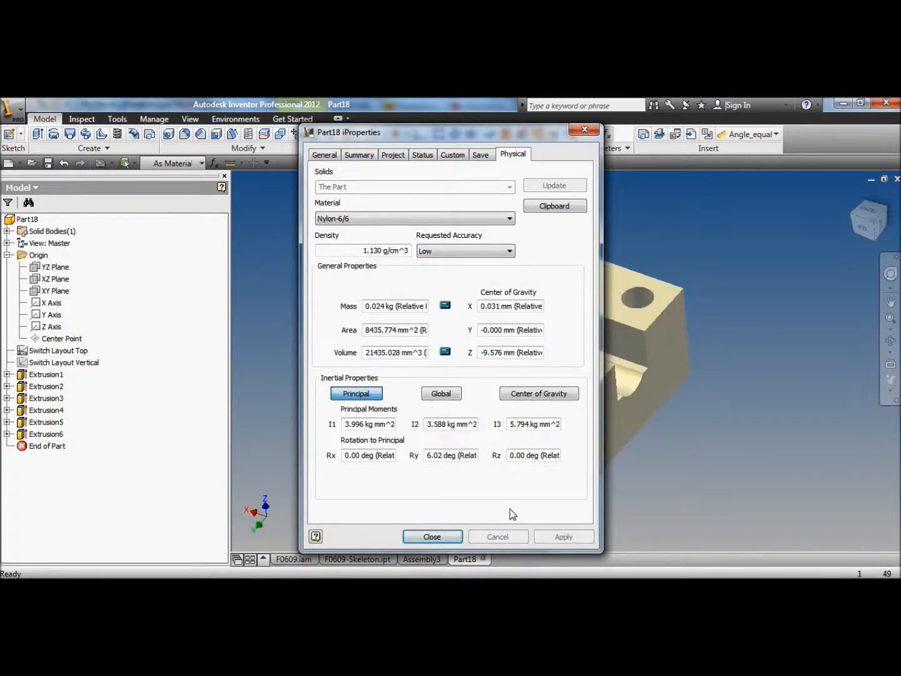
click(448, 538)
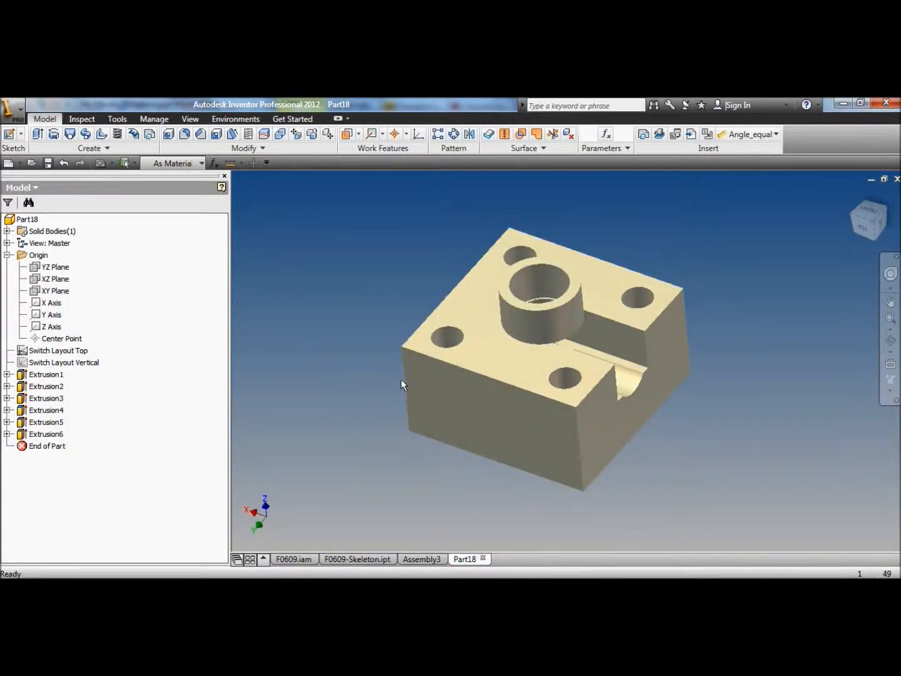
Step: Reopen the collar's sketch and add a driven diameter dimension to the outer circle
click(889, 340)
drag(554, 340, 485, 273)
right_click(485, 273)
click(510, 277)
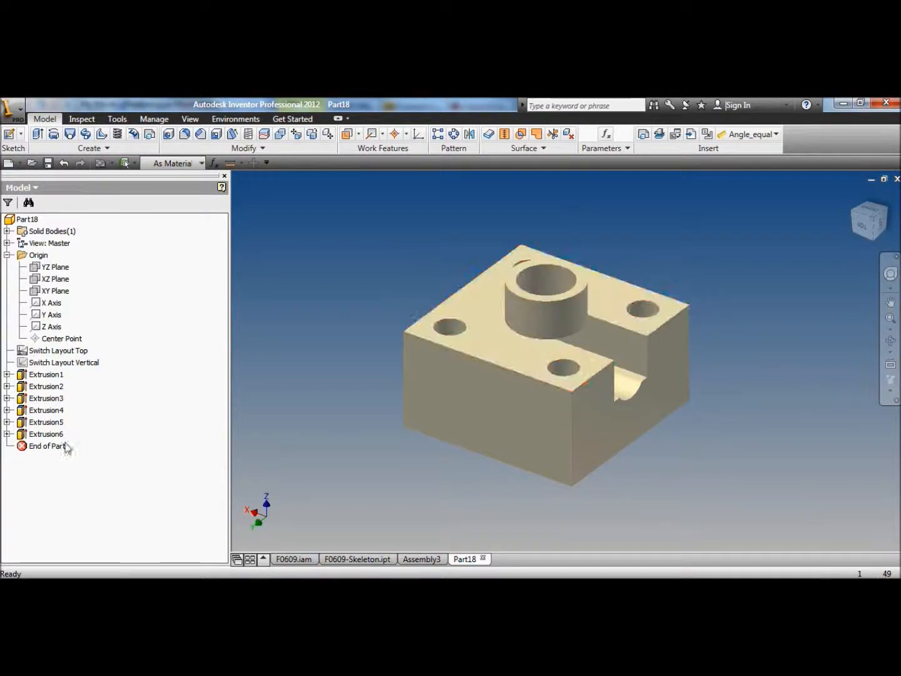
click(7, 434)
right_click(49, 446)
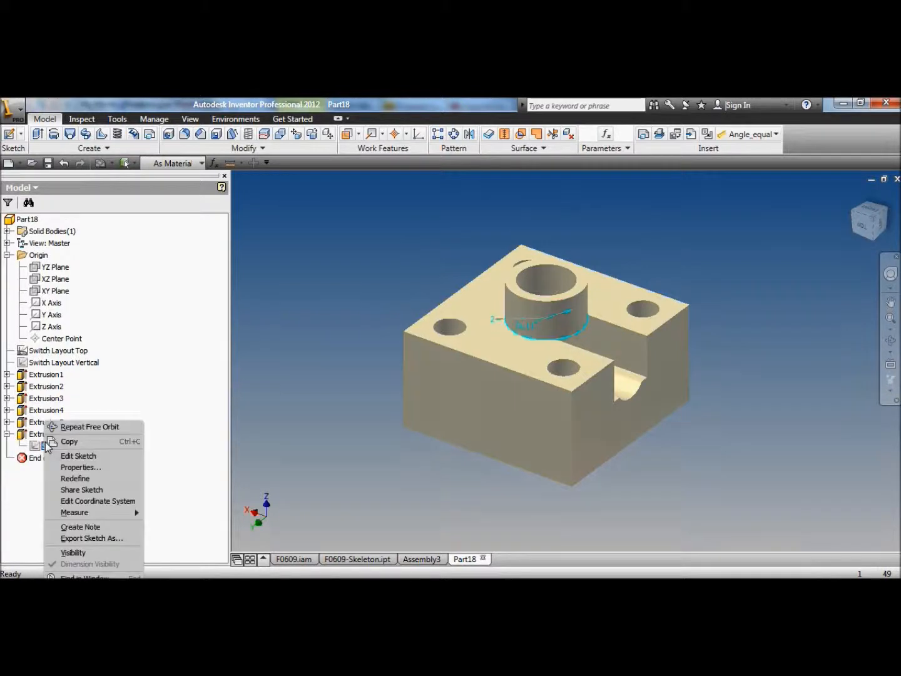
click(76, 456)
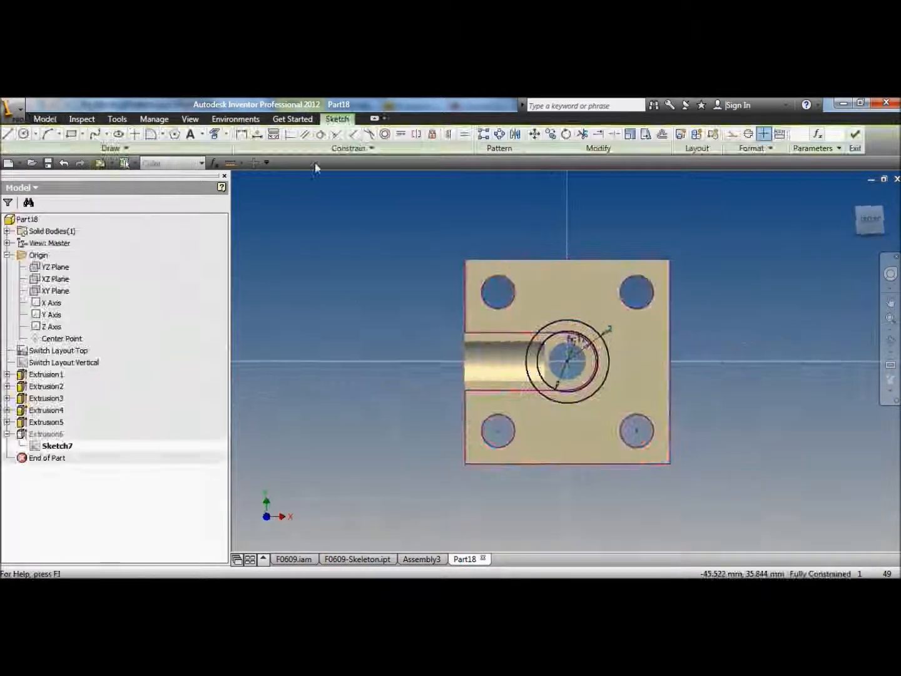
click(568, 320)
click(571, 282)
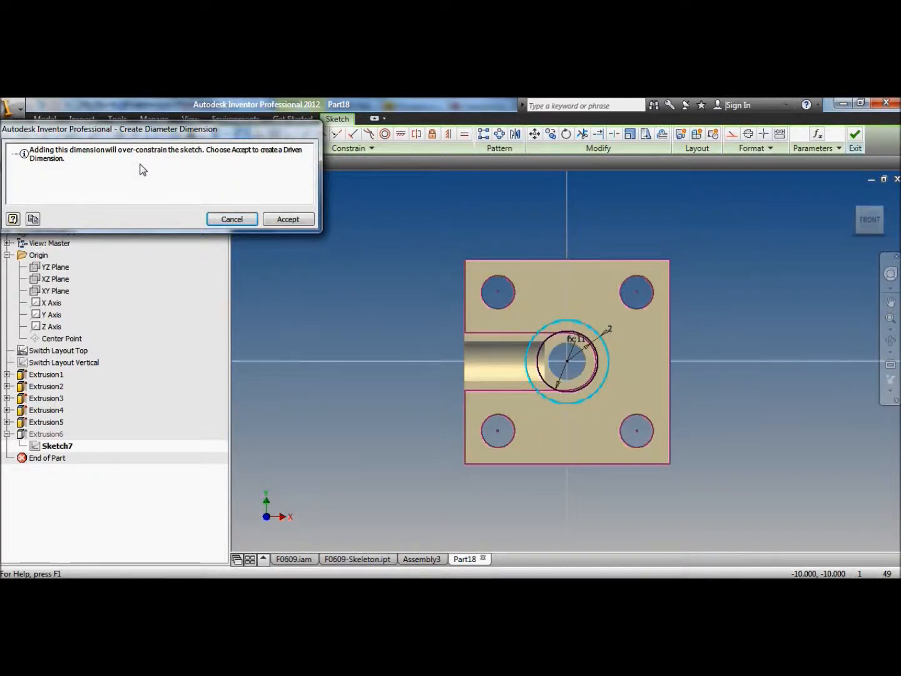
click(289, 220)
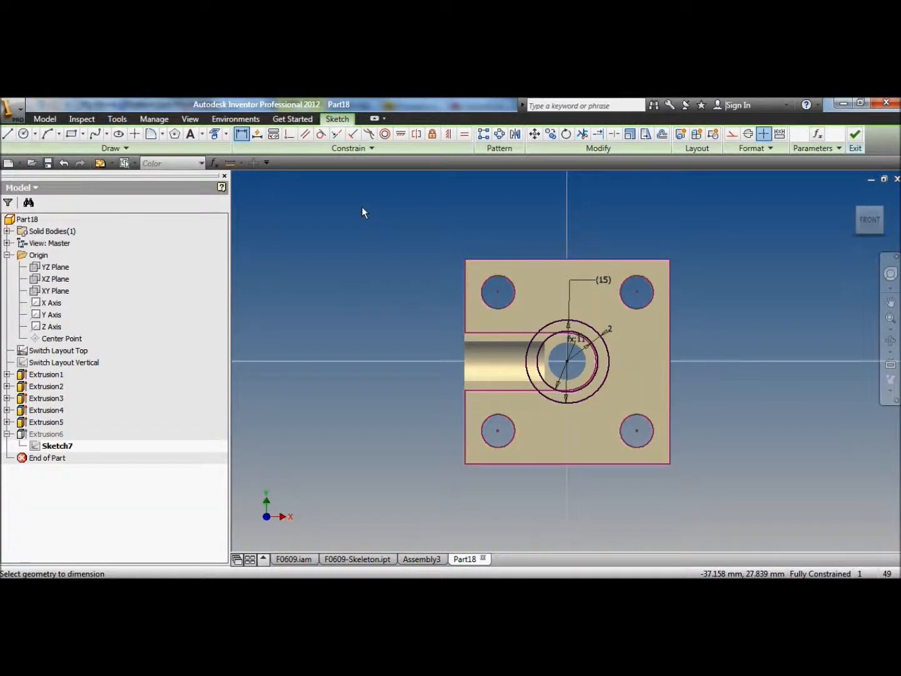
Step: Name the collar's outer-circle reference dimension Switch_Brass_Screw_Protector_OD in its dimension properties
right_click(349, 207)
key(Escape)
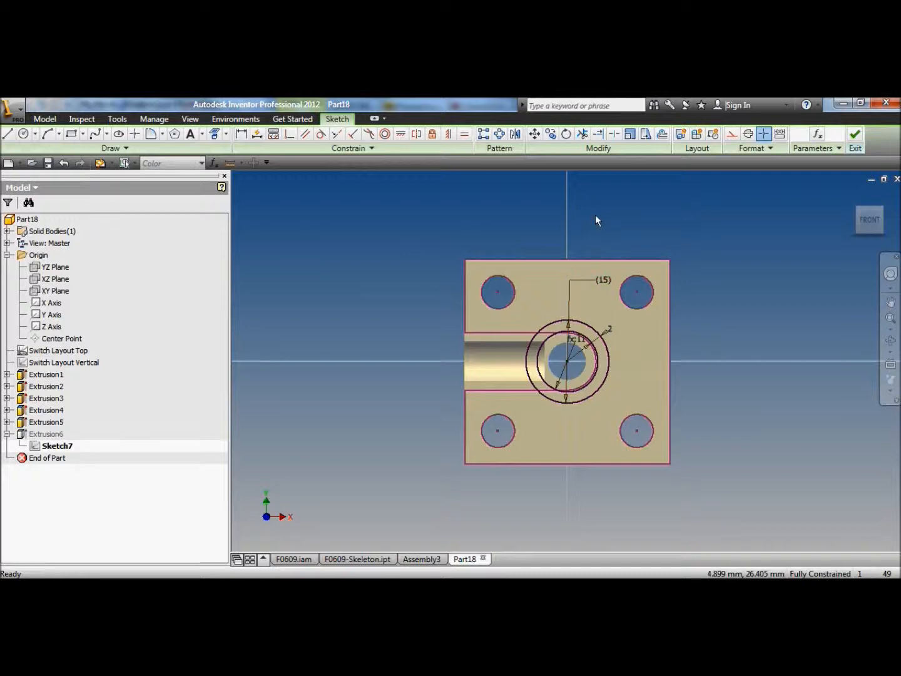
click(817, 134)
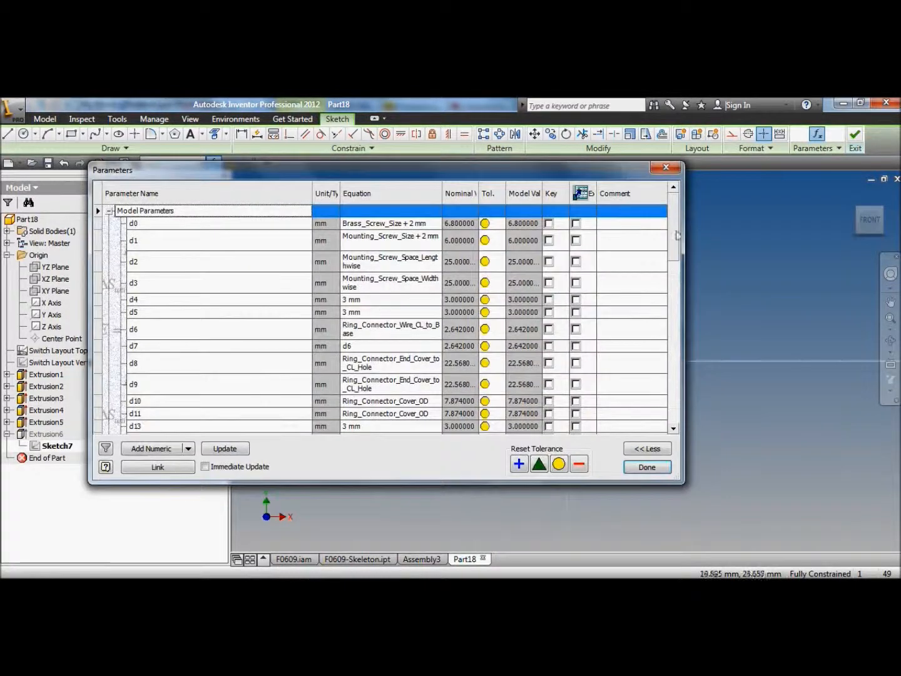
drag(677, 234, 671, 396)
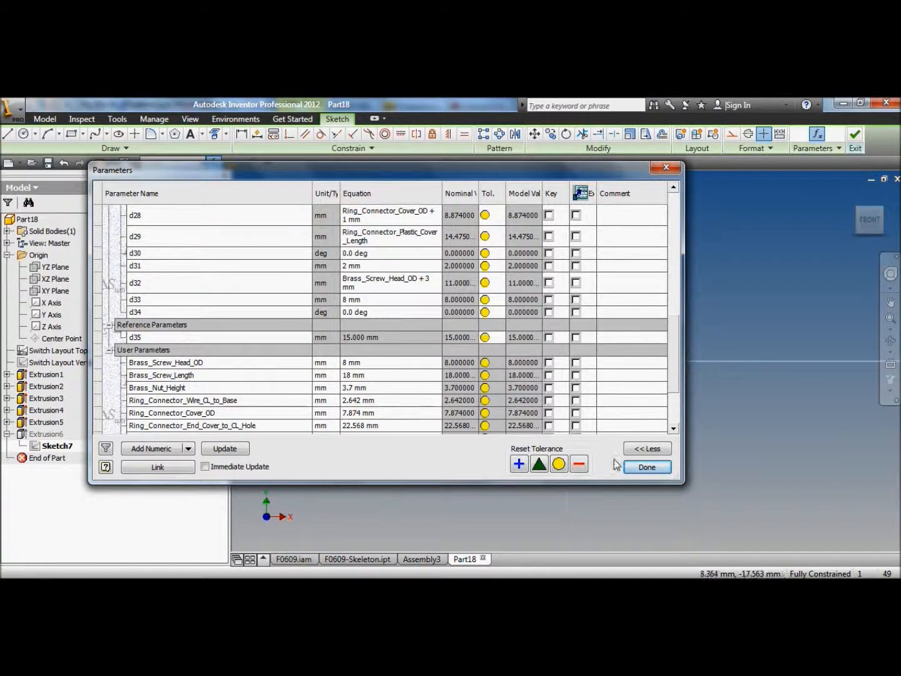
click(644, 467)
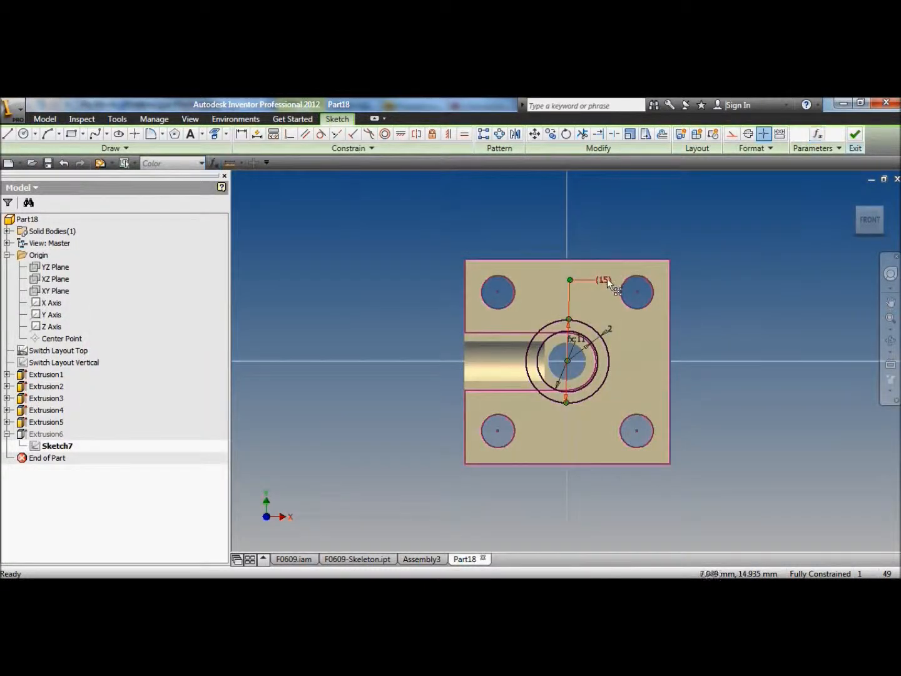
right_click(605, 279)
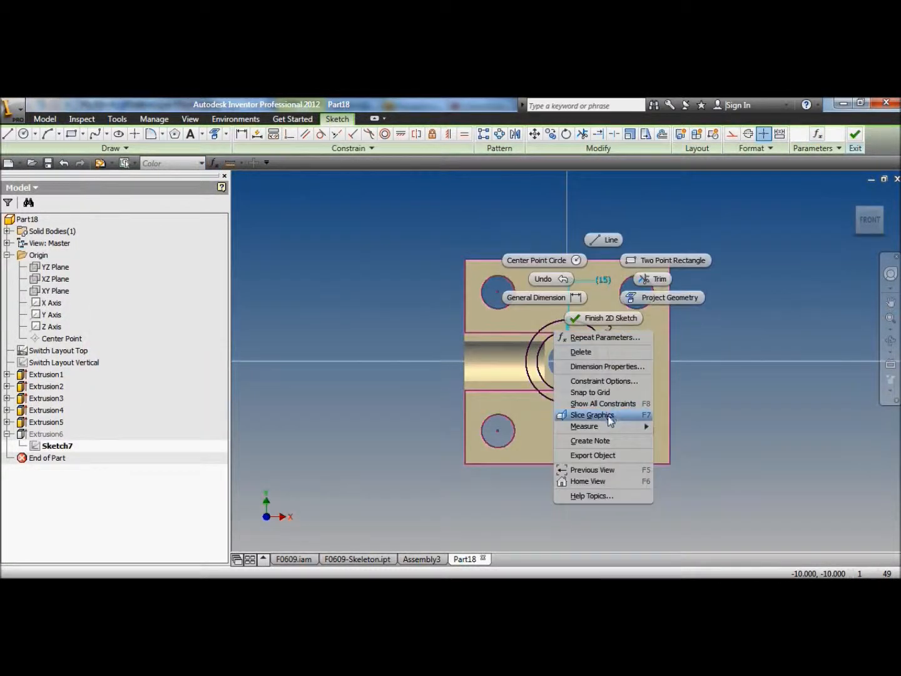
click(637, 368)
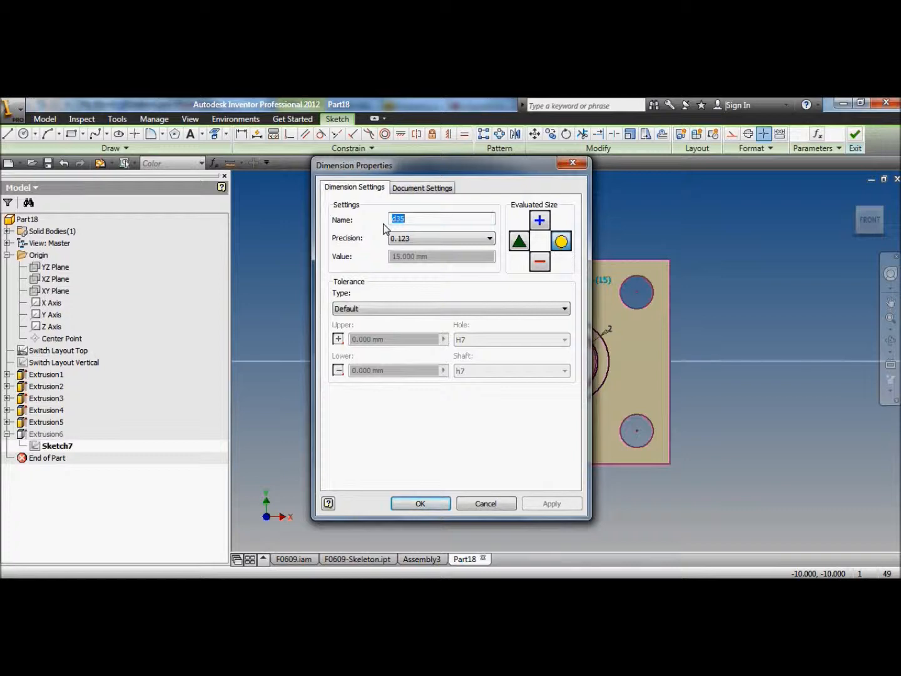
text(Switch_Brass_Screw_P)
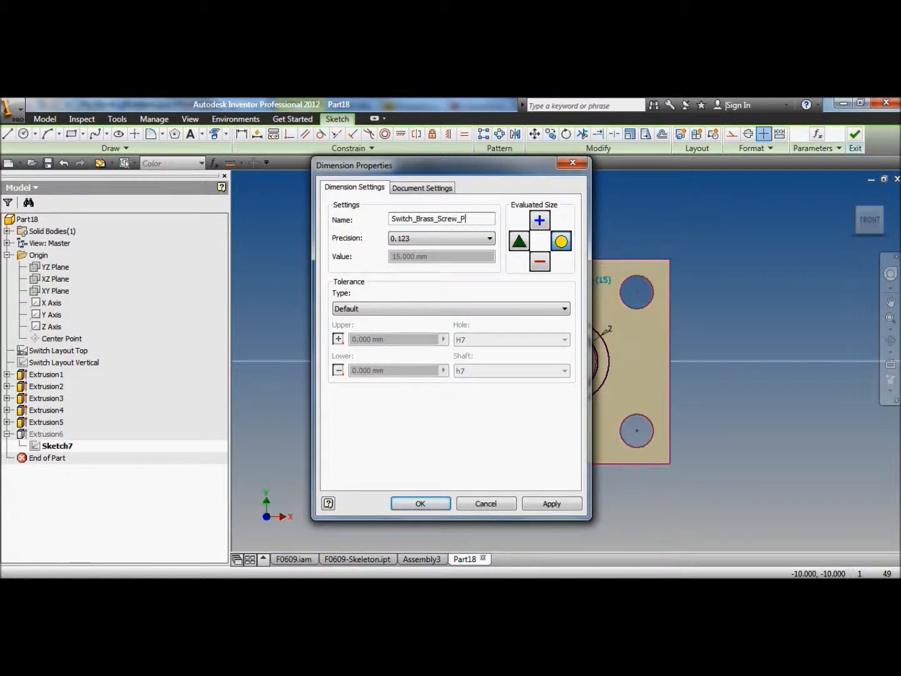
text(tector_OD)
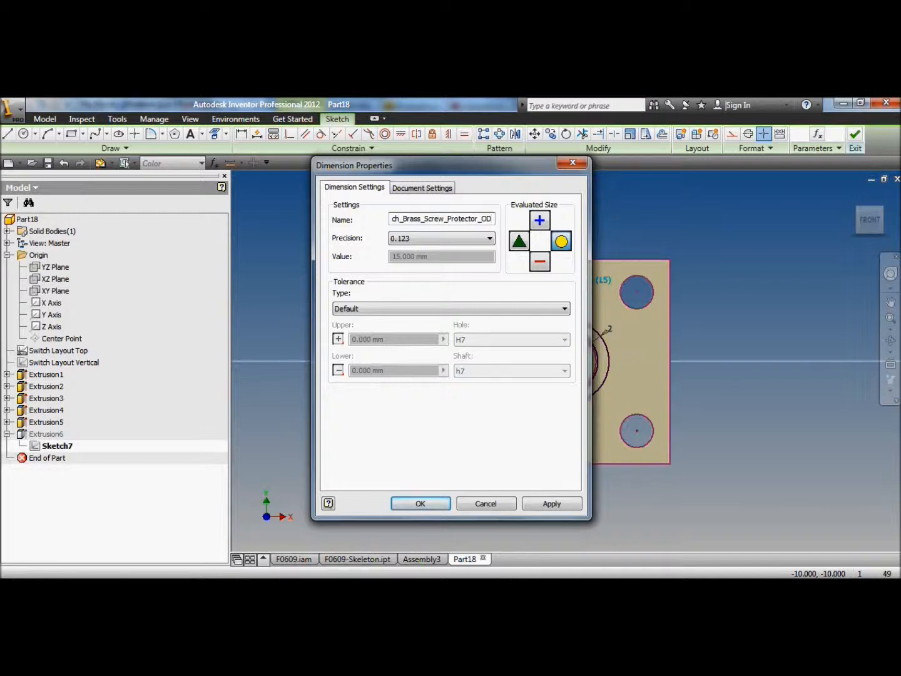
click(541, 504)
click(476, 504)
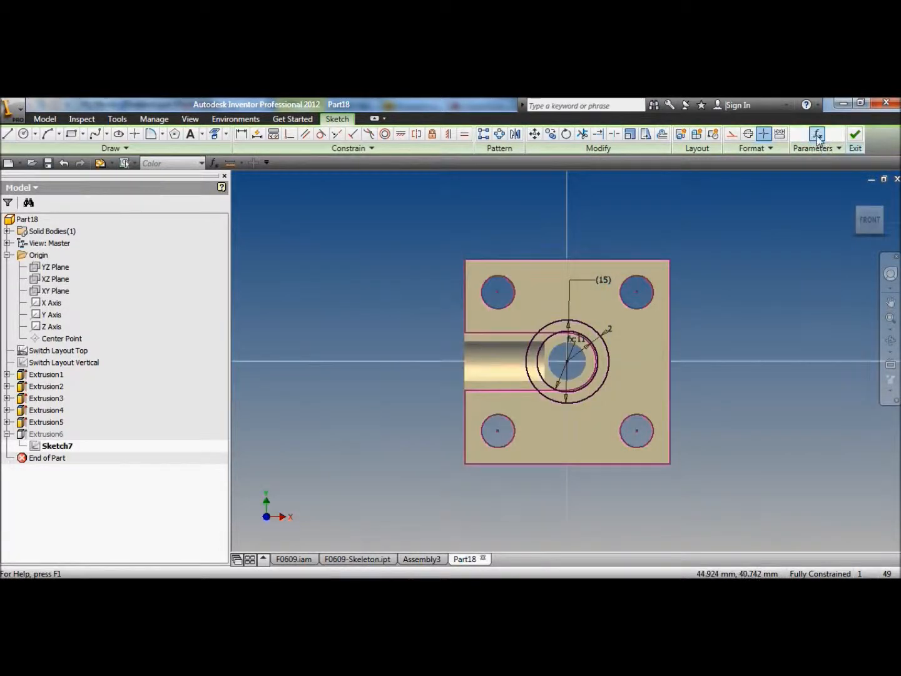
Step: Finish the collar sketch and review the reference and user parameters in the part's parameter table
right_click(752, 188)
click(760, 223)
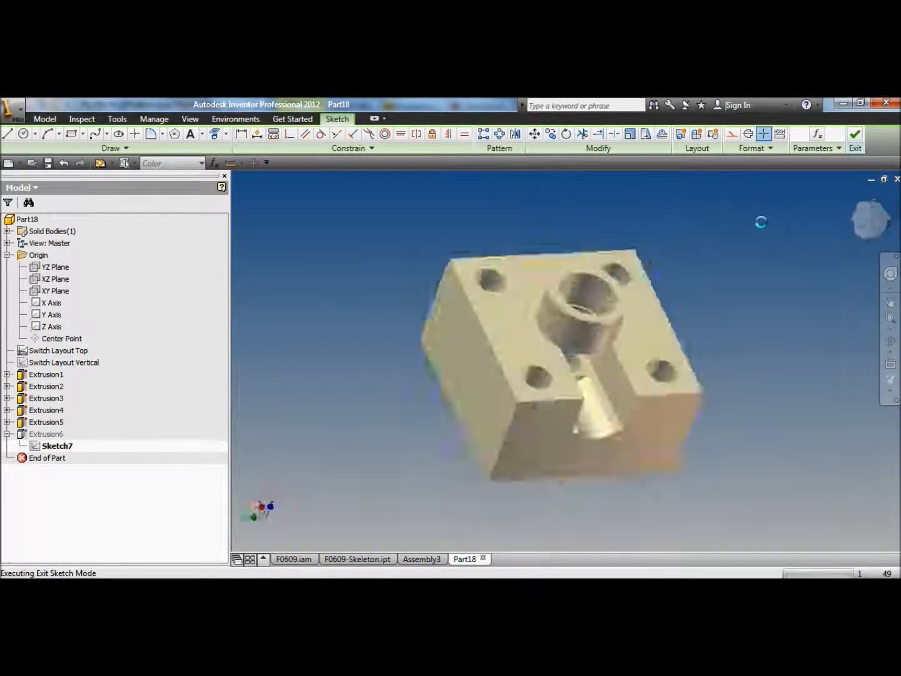
click(606, 134)
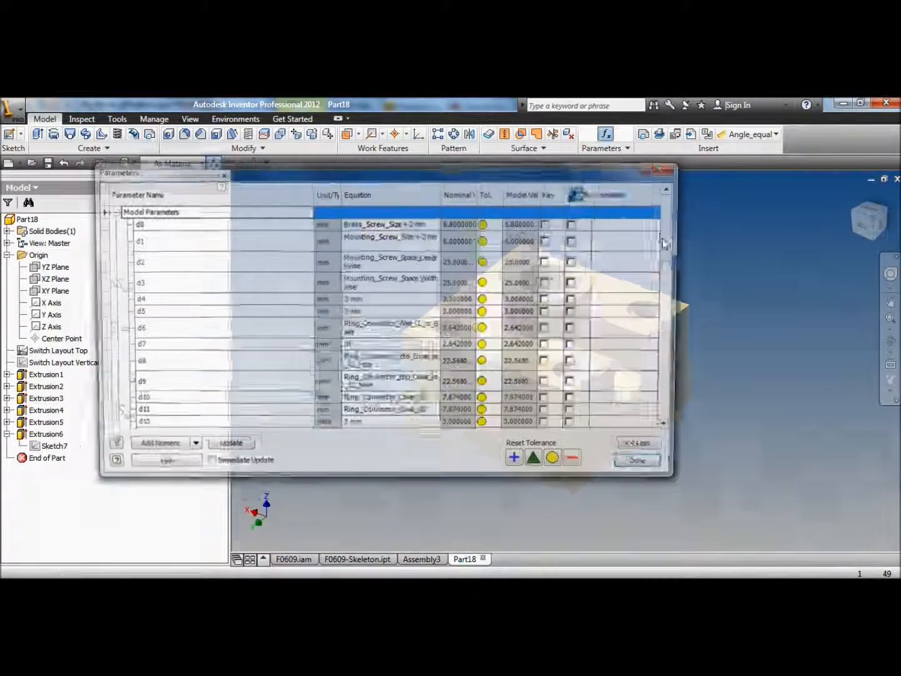
drag(672, 231, 683, 423)
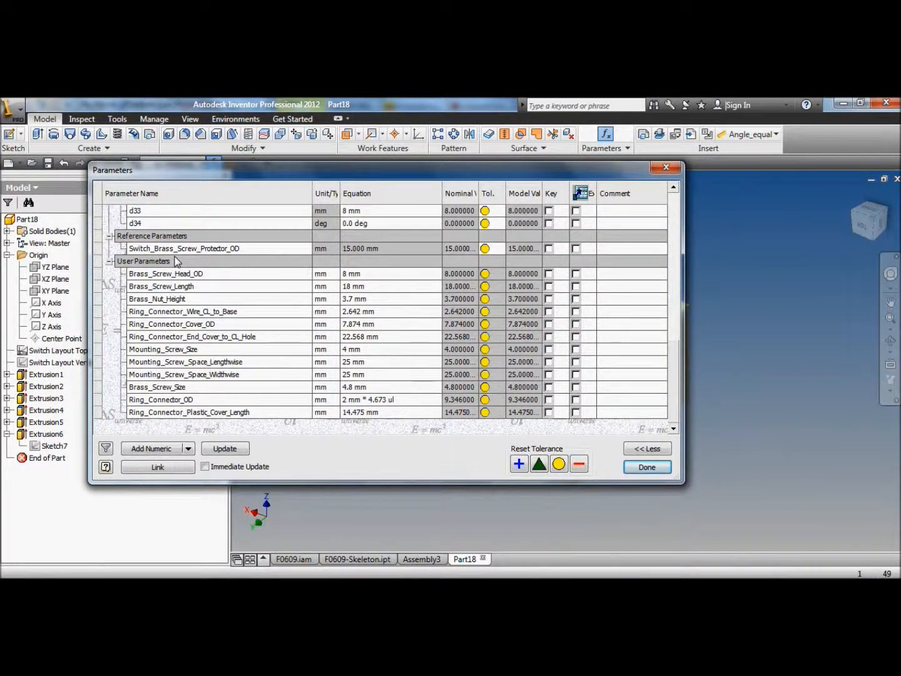
click(237, 249)
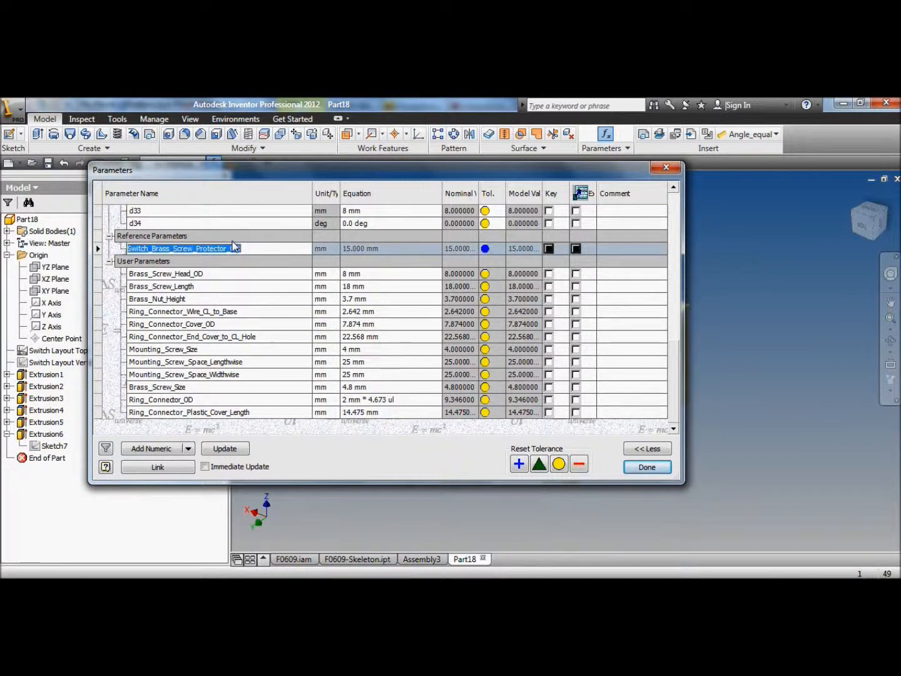
click(232, 223)
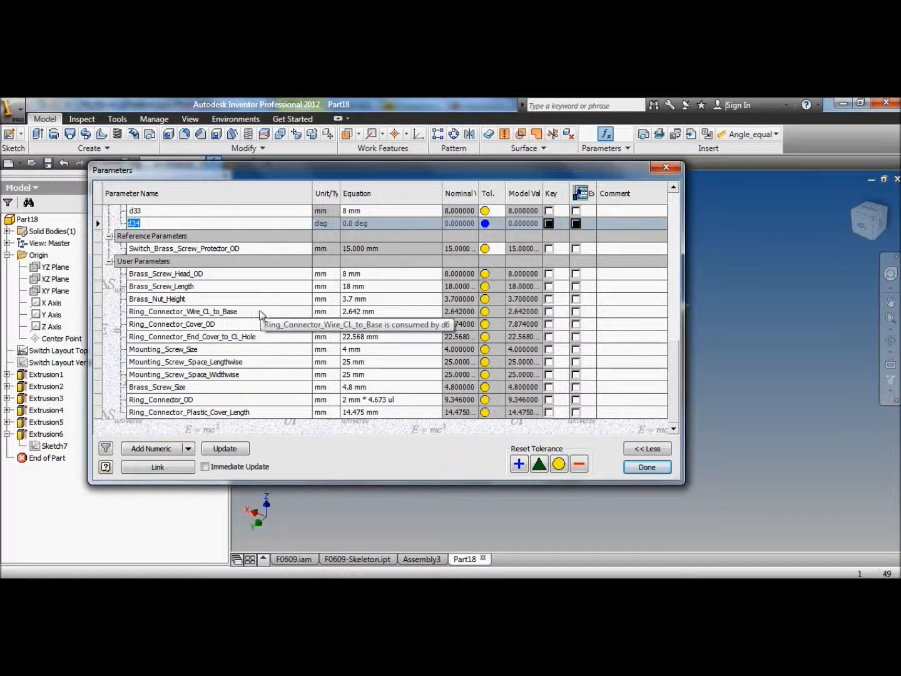
scroll(259, 344, up, 3)
scroll(259, 344, down, 3)
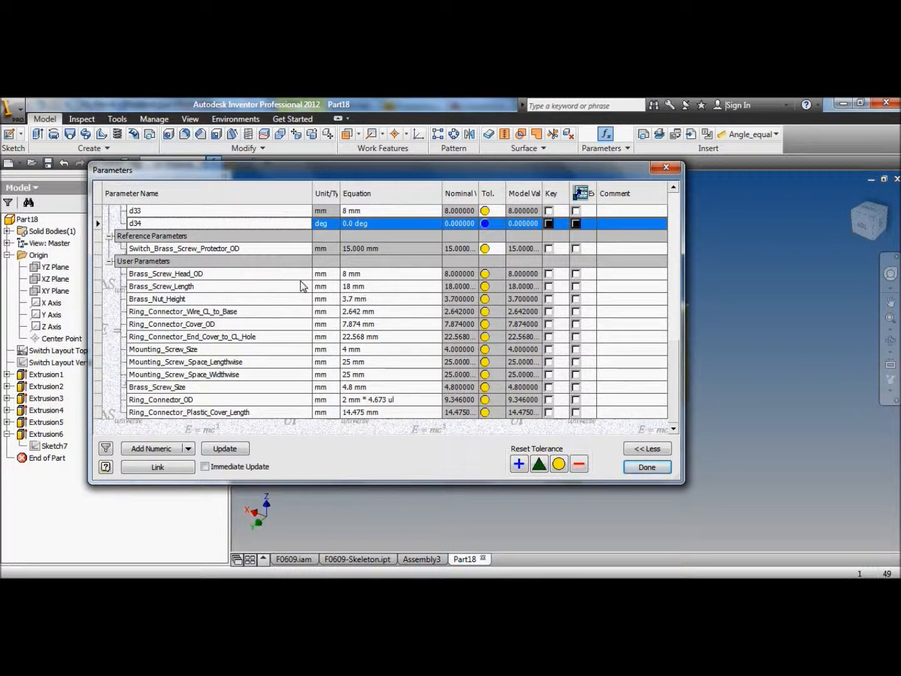
Step: Set the Brass_Screw_Head_OD user parameter to 9 mm and update the part
click(348, 279)
text(9)
click(369, 312)
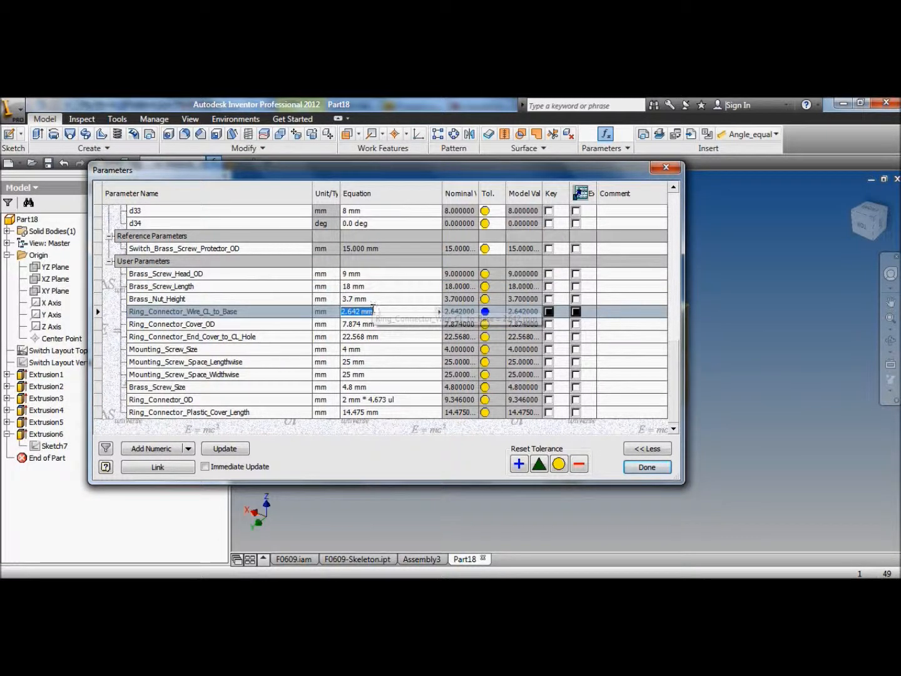
click(648, 472)
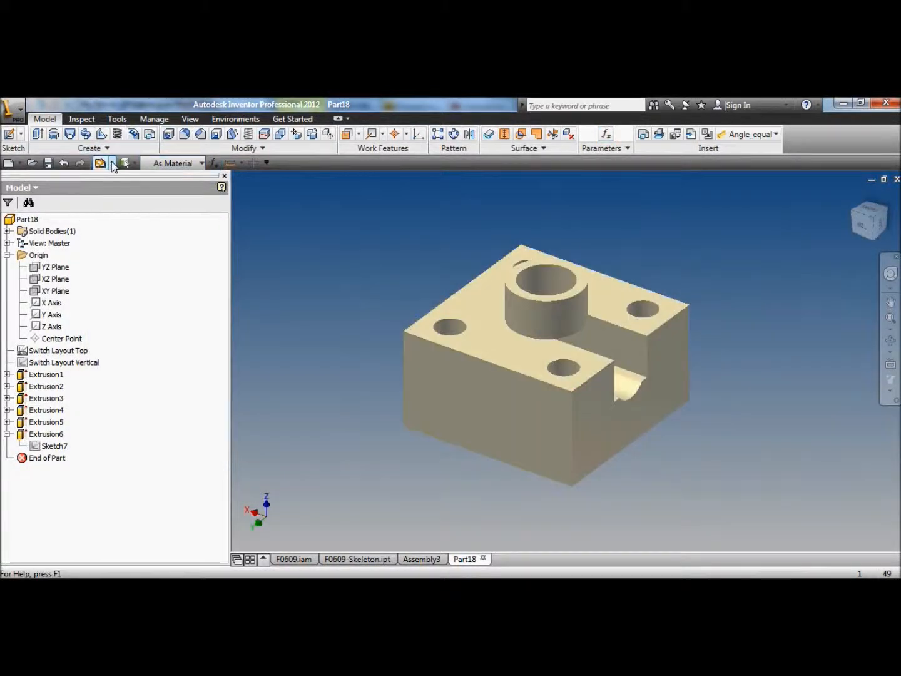
click(104, 165)
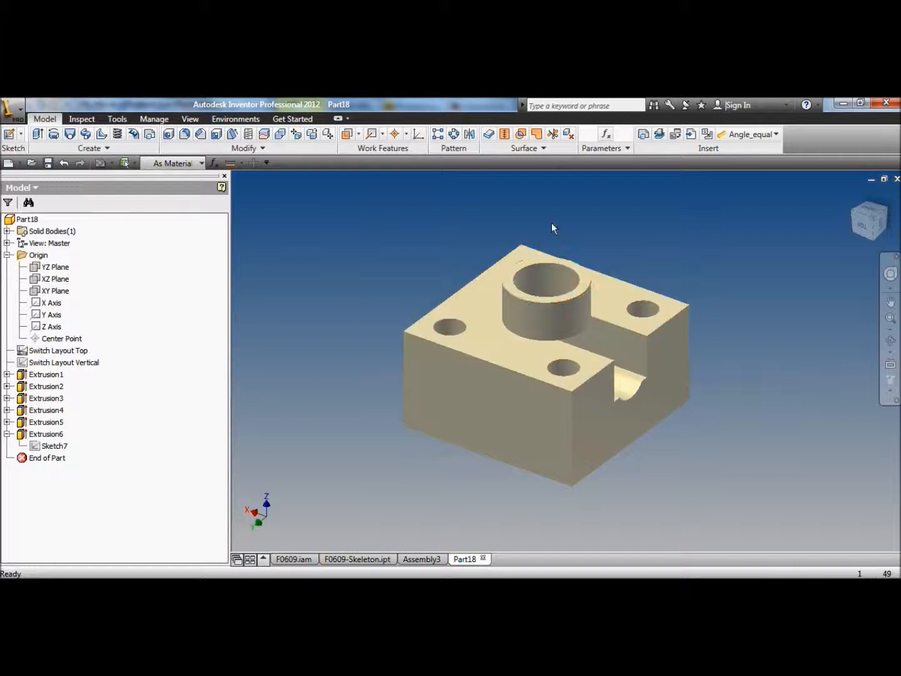
Step: Check the protector's outer diameter in the parameter table and set Brass_Screw_Head_OD back to 8 mm
click(605, 134)
drag(677, 263, 676, 384)
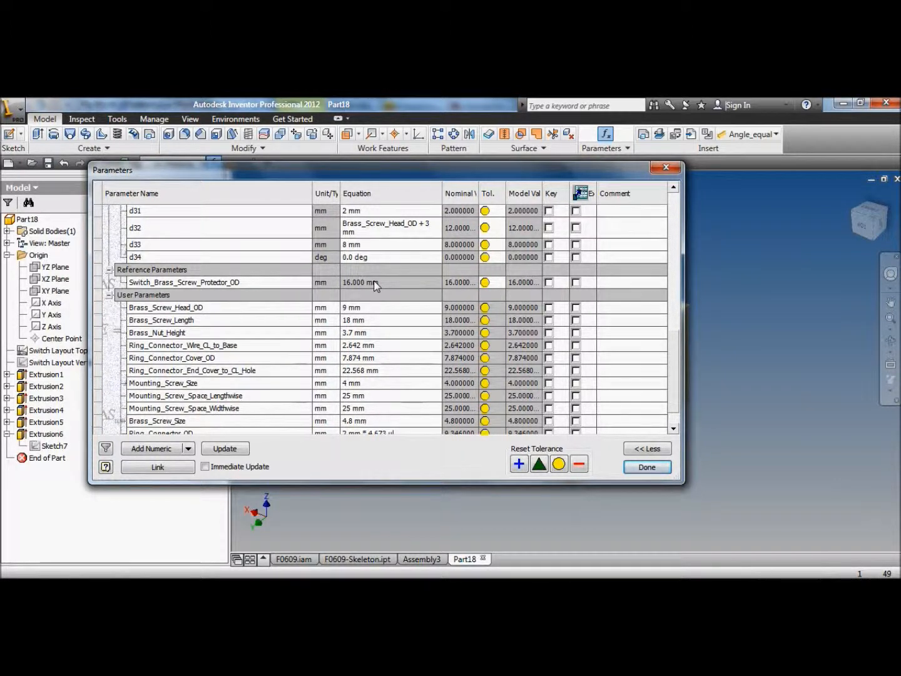
click(347, 308)
text(8)
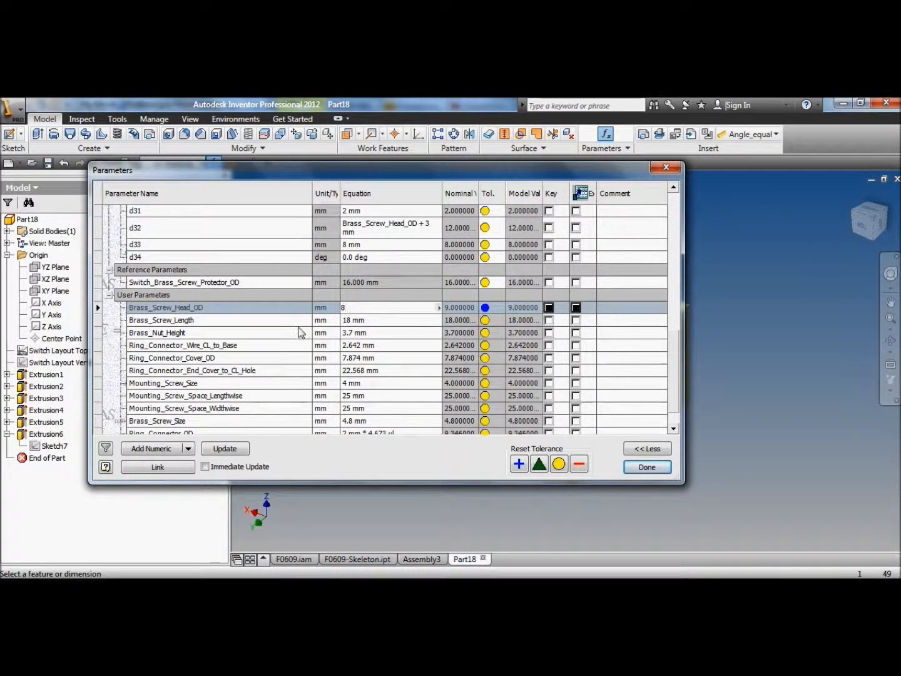
click(633, 469)
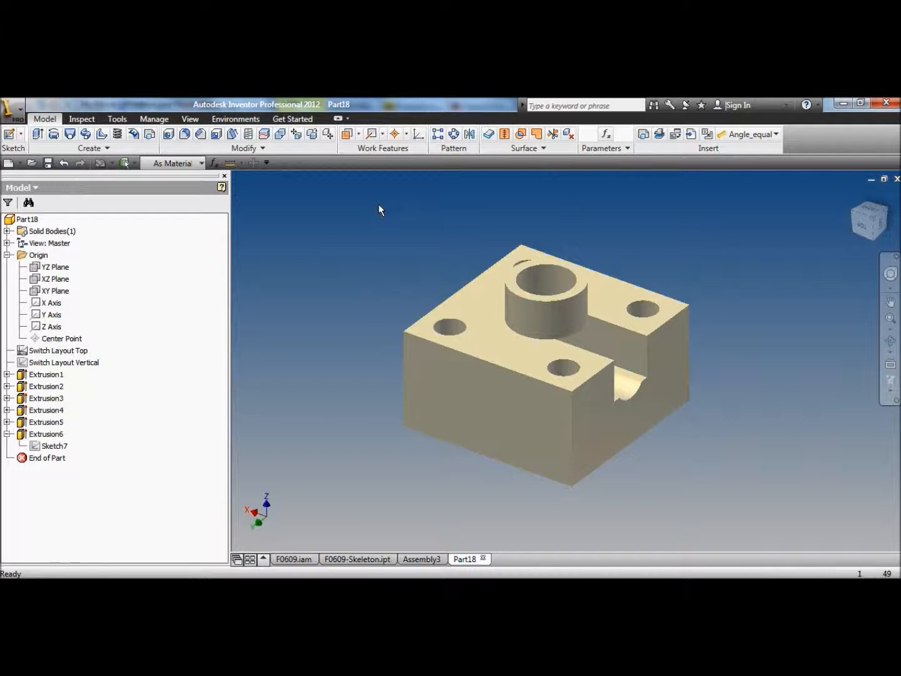
Step: Save the part under the name power switch body in the CAD folder's Common Parts location
click(48, 163)
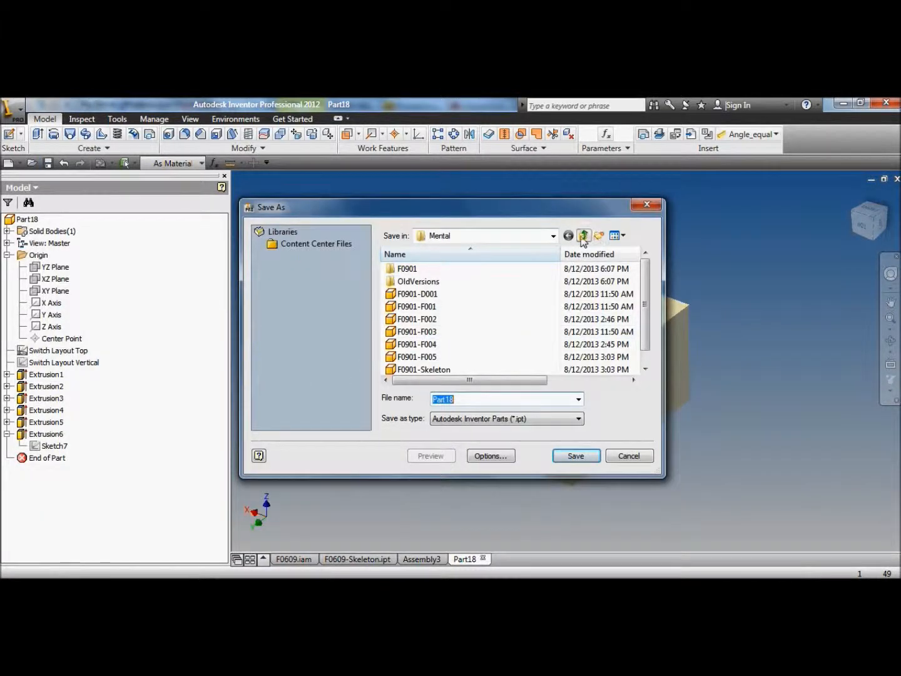
click(583, 237)
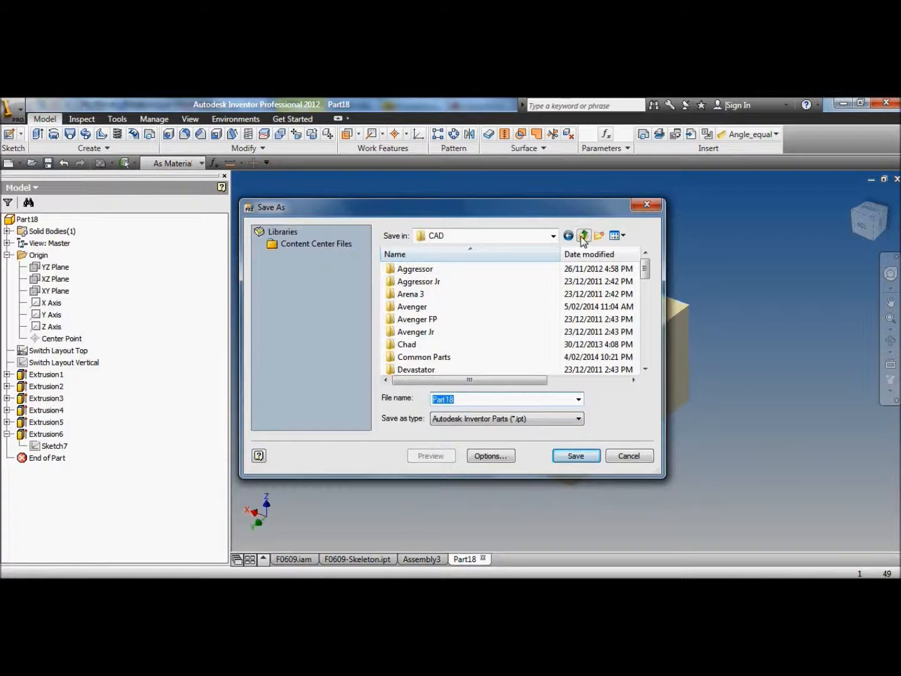
double_click(441, 362)
click(646, 289)
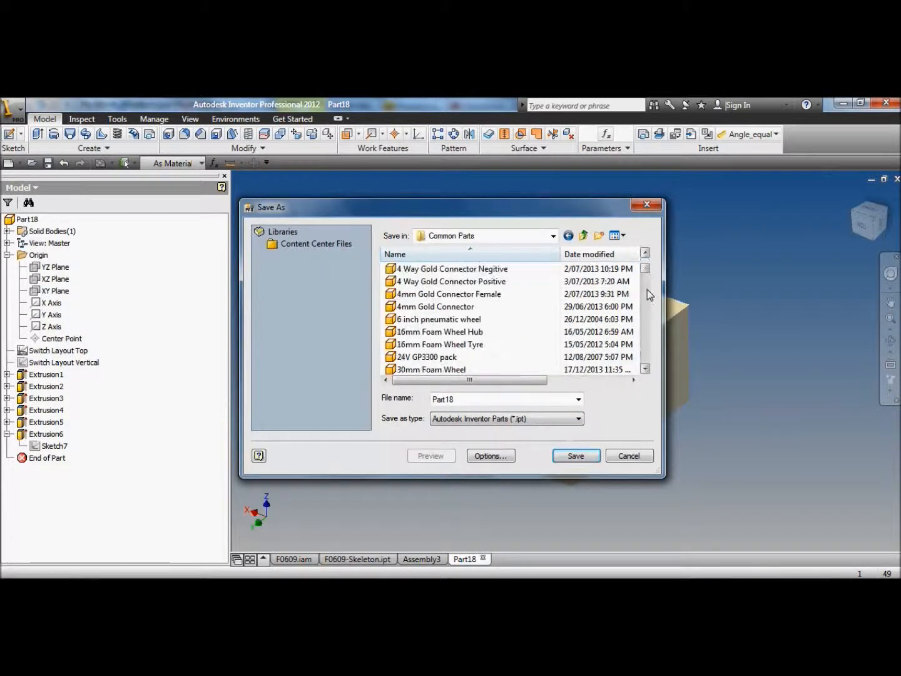
click(646, 301)
click(646, 309)
click(645, 316)
click(645, 318)
click(645, 319)
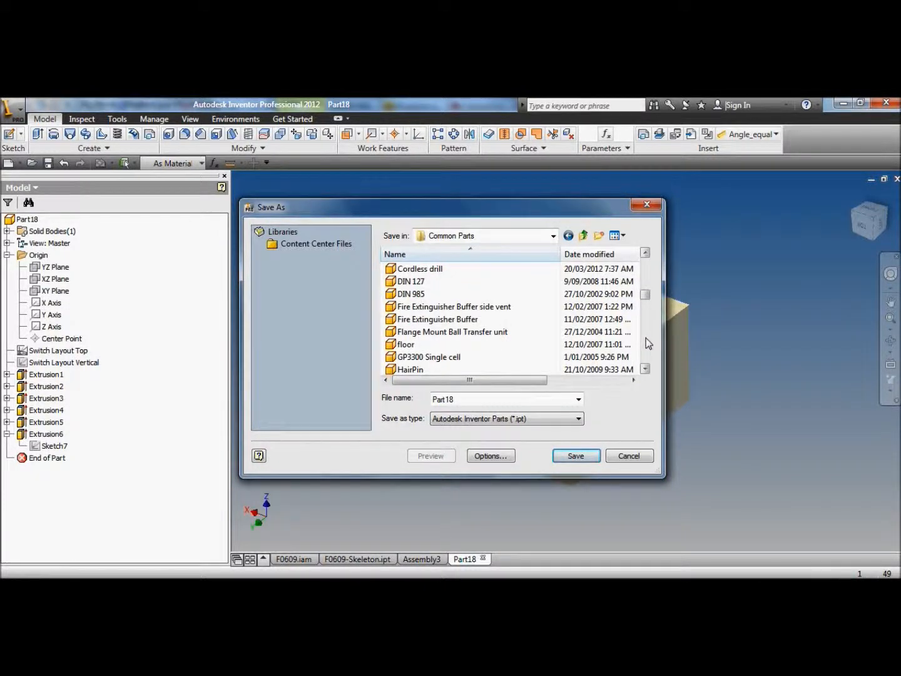
click(645, 272)
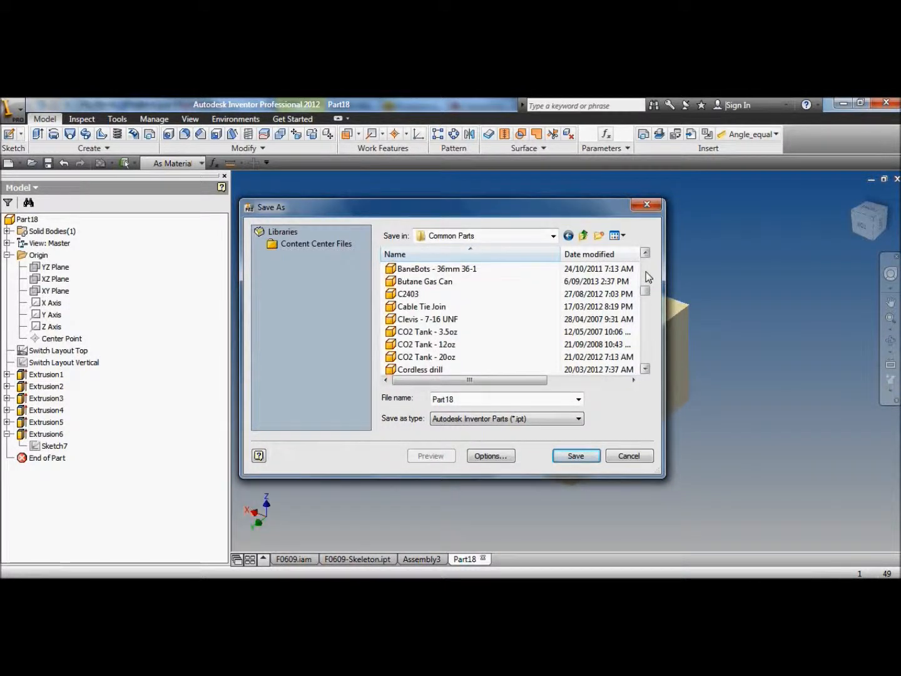
click(645, 326)
click(647, 341)
click(647, 351)
click(647, 359)
click(647, 363)
click(474, 371)
click(575, 456)
Step: Switch to Assembly3, add the power switch body part, and move the brass screw away from the nuts
right_click(73, 219)
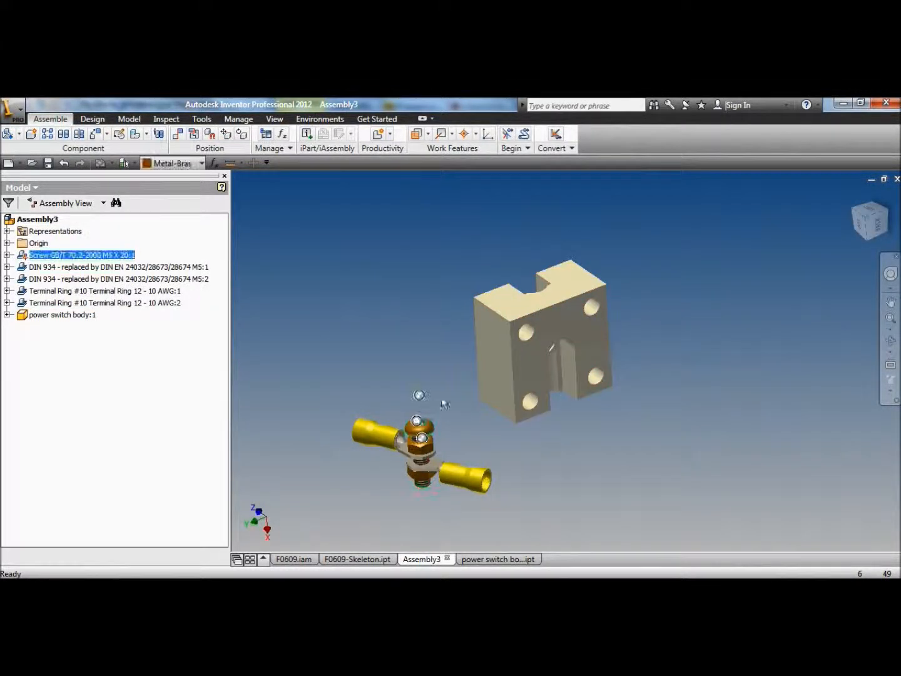
right_click(354, 243)
click(323, 548)
drag(419, 429, 289, 363)
Step: Set the power switch body's X, Y and Z offsets from the assembly origin to 0 and ground it
right_click(519, 312)
click(500, 573)
click(519, 155)
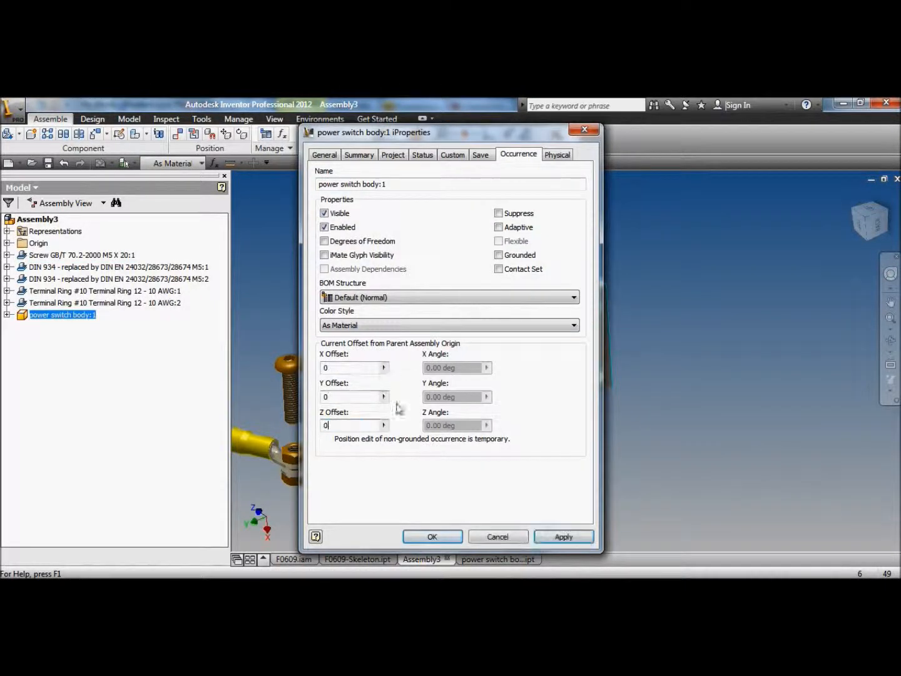
click(498, 255)
click(433, 536)
Step: Seat the nut in the block's central recess with an Insert constraint at 0 mm offset
shift+middle_drag(662, 402, 426, 244)
click(177, 134)
scroll(441, 284, down, 3)
click(216, 237)
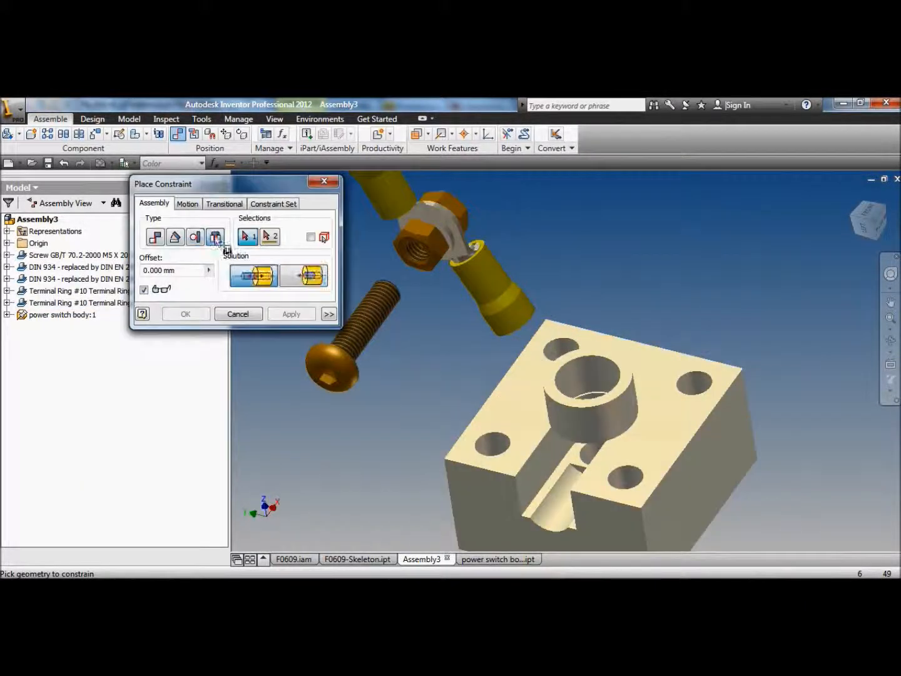
click(443, 234)
scroll(537, 438, down, 3)
click(653, 473)
scroll(522, 418, up, 3)
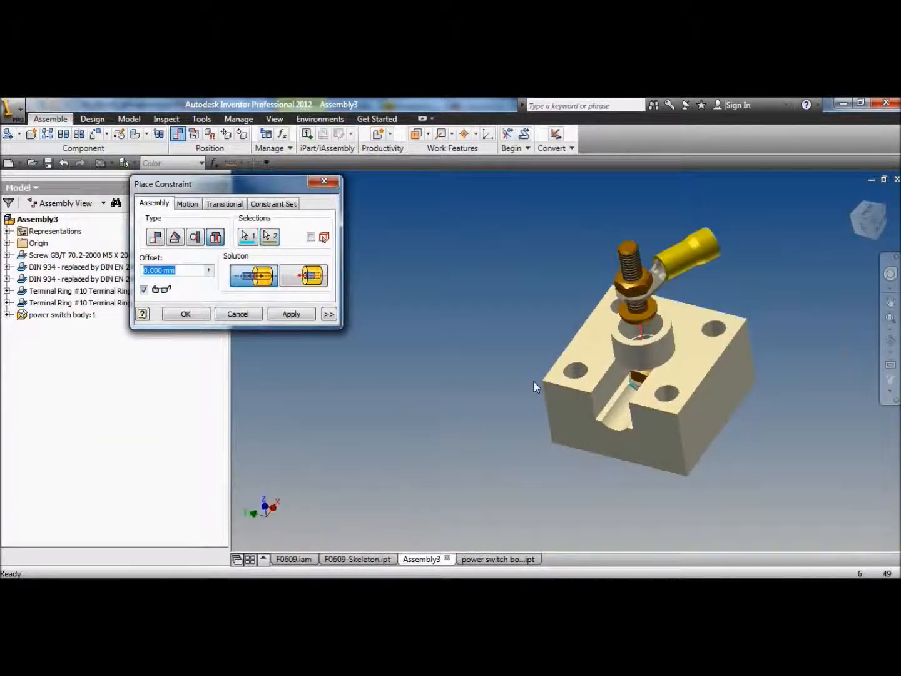
scroll(533, 379, down, 3)
click(291, 314)
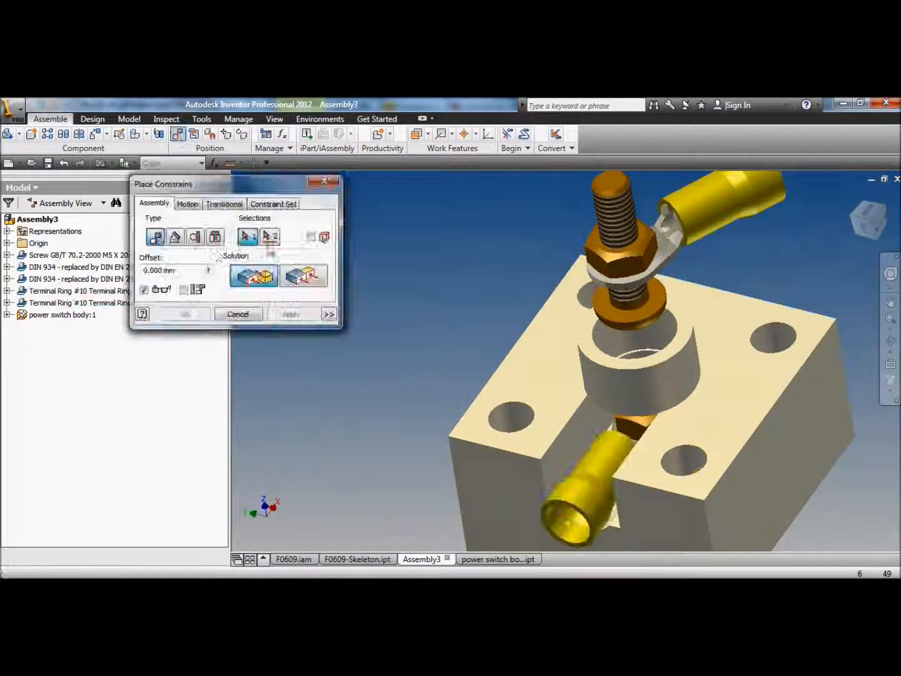
click(292, 314)
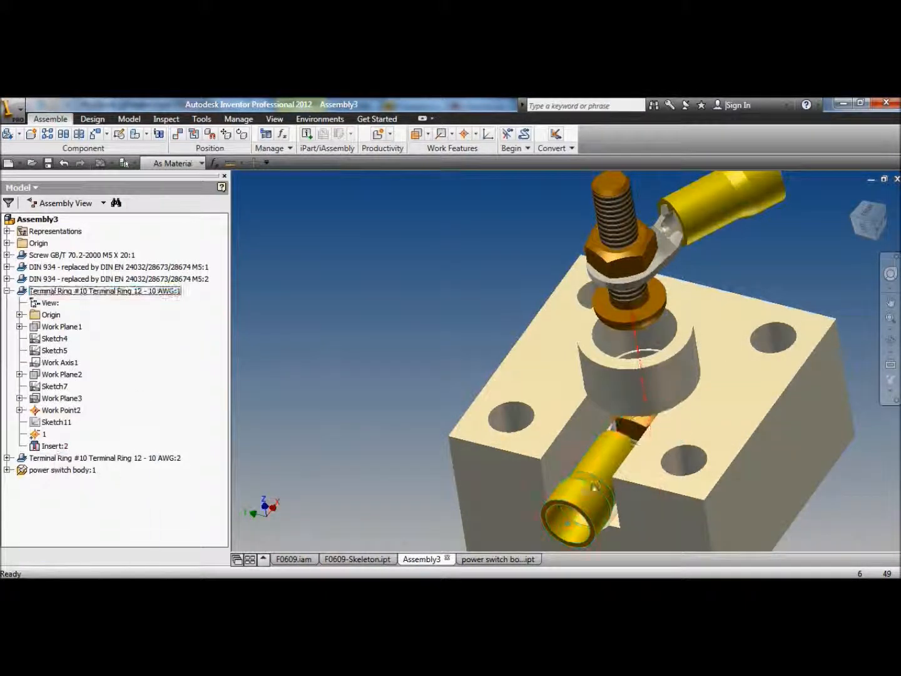
Step: Mate the first ring terminal with the block's connector slot at 0 mm offset so its sleeve lines up
key(c)
click(890, 341)
drag(566, 438, 565, 301)
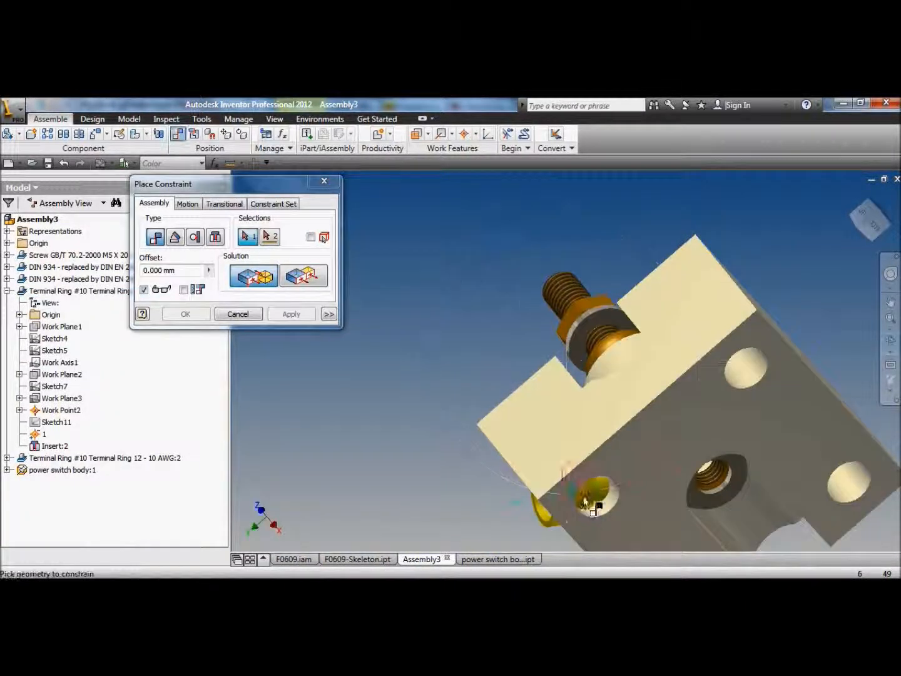
click(594, 507)
click(292, 314)
click(891, 340)
drag(563, 407, 458, 331)
right_click(459, 331)
key(Escape)
Step: Delete the two mates on the brass screw and pull the screw and second ring terminal clear of the block
drag(578, 275, 547, 214)
click(7, 256)
right_click(56, 327)
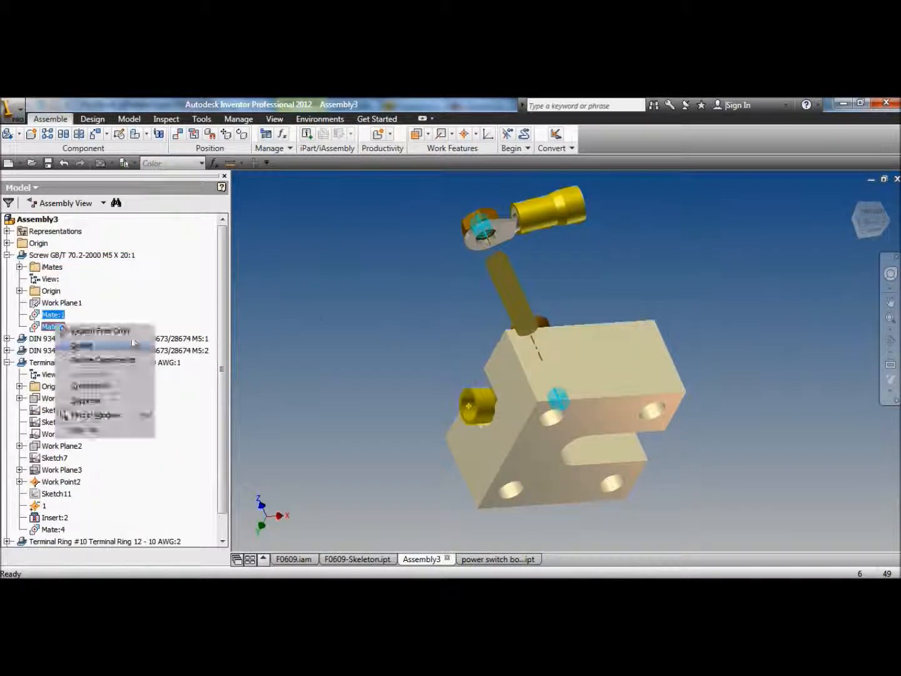
click(82, 345)
drag(517, 288, 313, 332)
Step: Rotate the loose second ring terminal and its nut to reorient them for fitting into the block
click(177, 133)
key(Escape)
click(242, 134)
click(546, 210)
drag(519, 231, 464, 216)
click(241, 133)
click(479, 216)
Step: Constrain the second ring terminal and nut into the recess on the opposite side of the block
click(890, 341)
click(177, 133)
scroll(416, 326, down, 5)
click(416, 326)
scroll(437, 350, up, 5)
click(495, 413)
click(297, 314)
Step: Rotate the loose brass screw so its head faces up beside the block
click(891, 341)
drag(550, 431, 531, 312)
click(241, 134)
click(353, 336)
drag(354, 335, 403, 364)
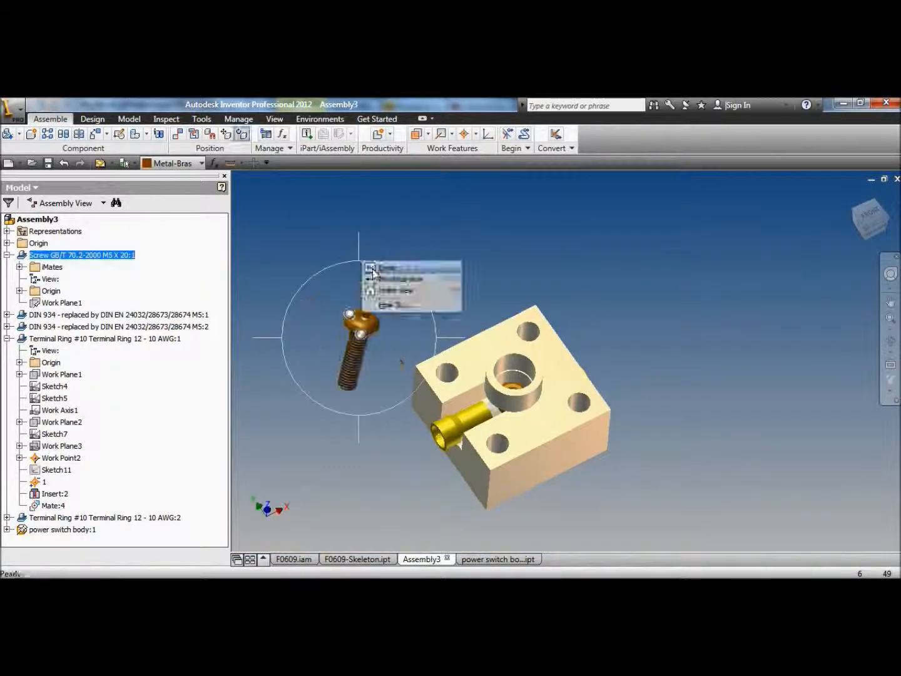
Step: Mate the brass screw with the block's central hole inside the collar
click(178, 134)
click(358, 320)
scroll(535, 326, down, 6)
click(535, 326)
click(186, 314)
Step: Inspect how the screw, nuts and ring terminals sit in the block from the underside, sides and collar end
drag(563, 352, 449, 314)
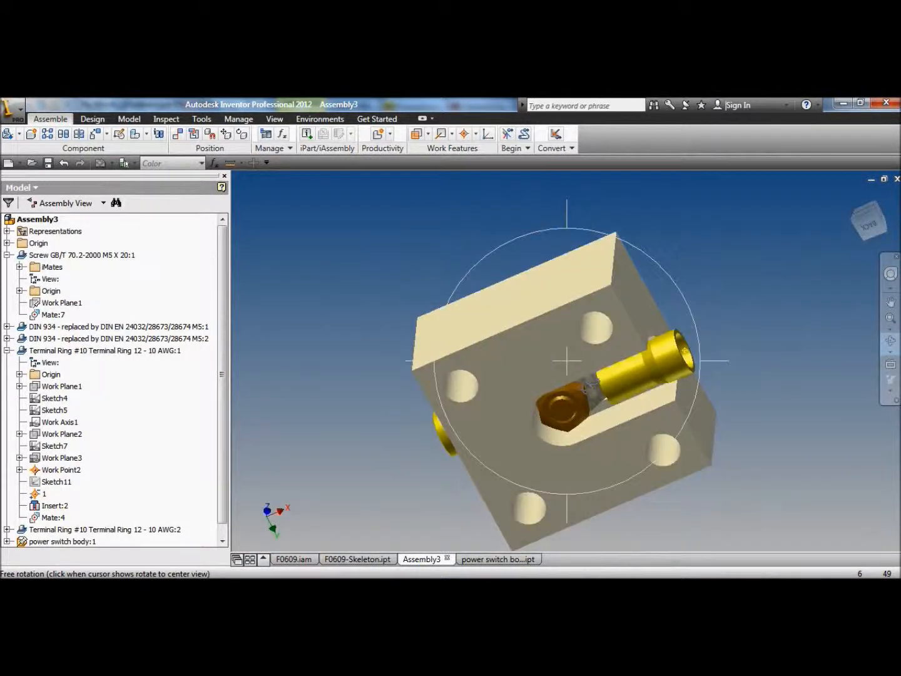
drag(586, 384, 562, 414)
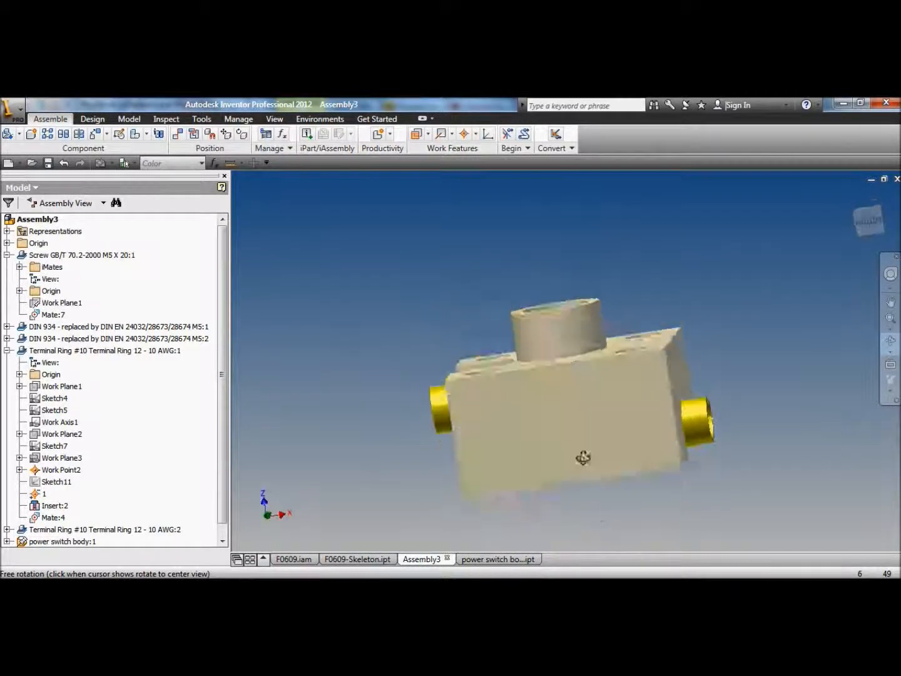
drag(590, 508, 613, 566)
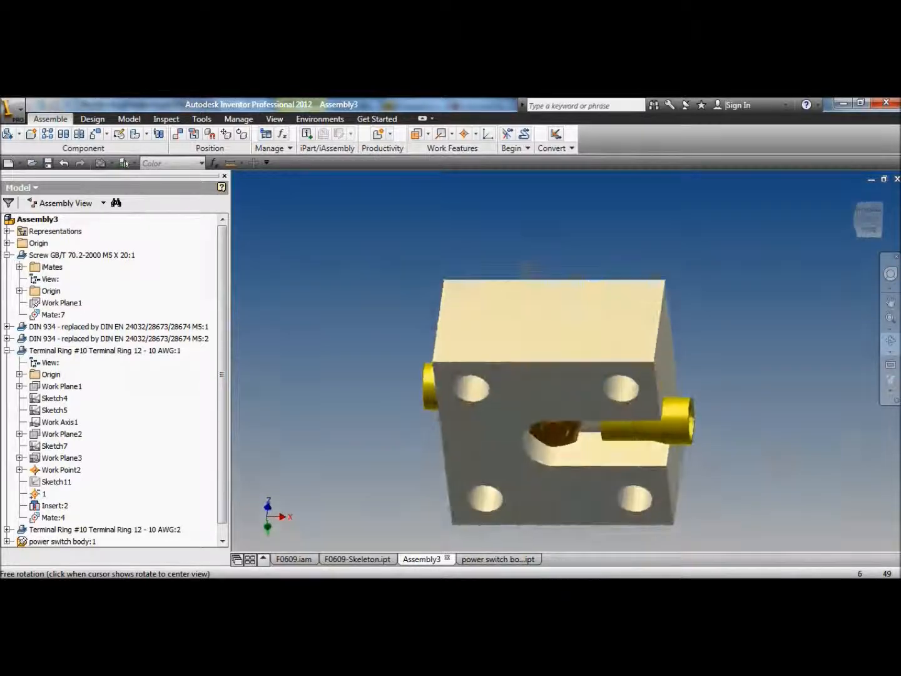
drag(525, 234, 514, 183)
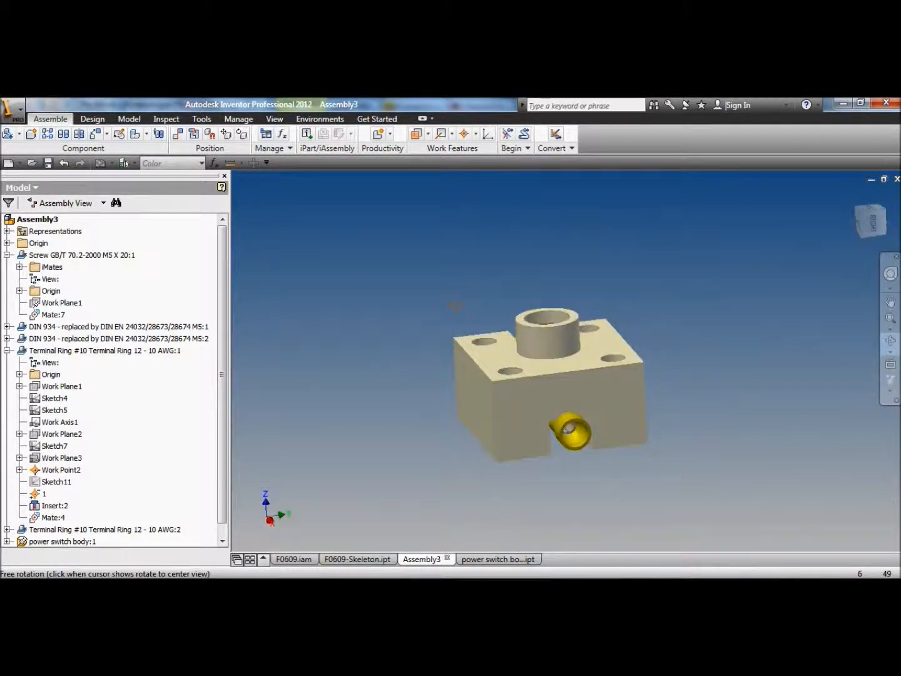
scroll(568, 420, up, 5)
drag(567, 420, 526, 421)
scroll(535, 383, down, 5)
drag(651, 444, 701, 463)
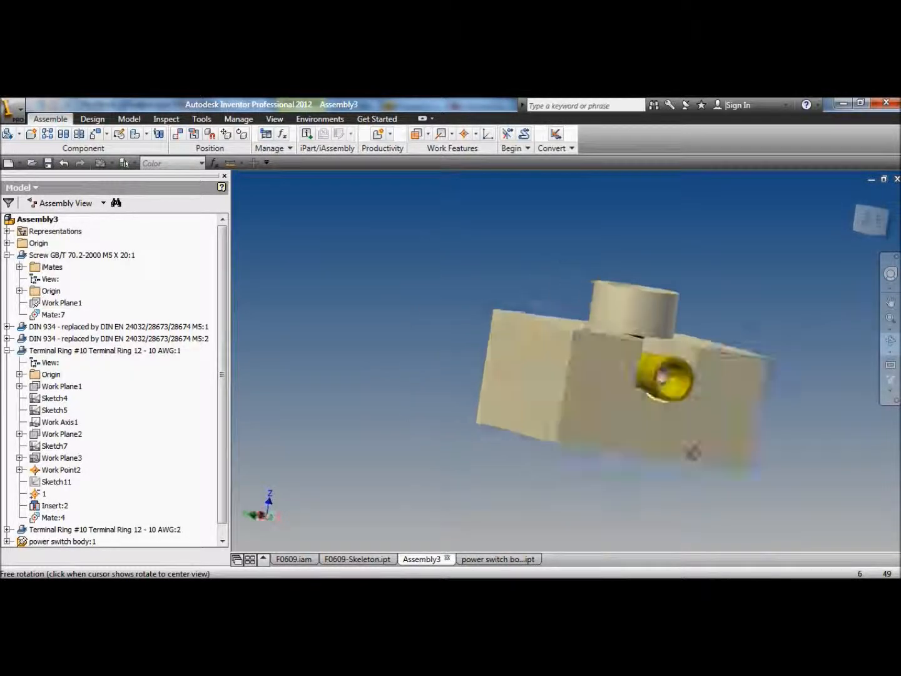